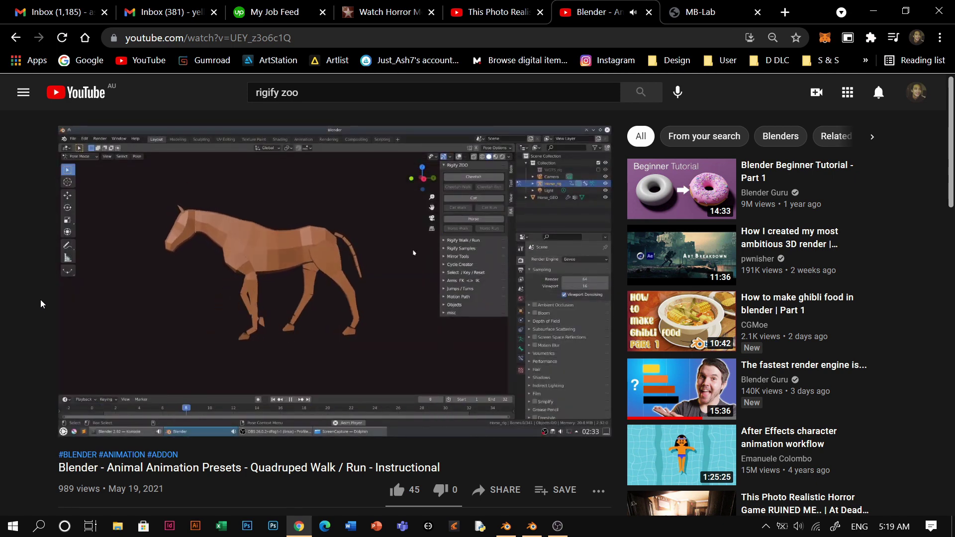
# Step: Pause the Rigify ZOO quadruped walk/run video and look over its description
pyautogui.click(115, 335)
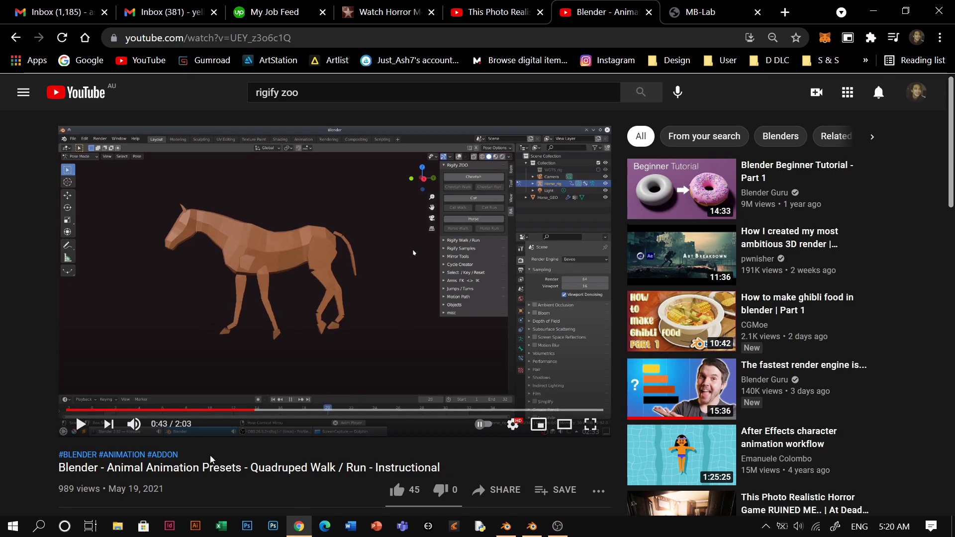
pyautogui.scroll(-3, 168, 403)
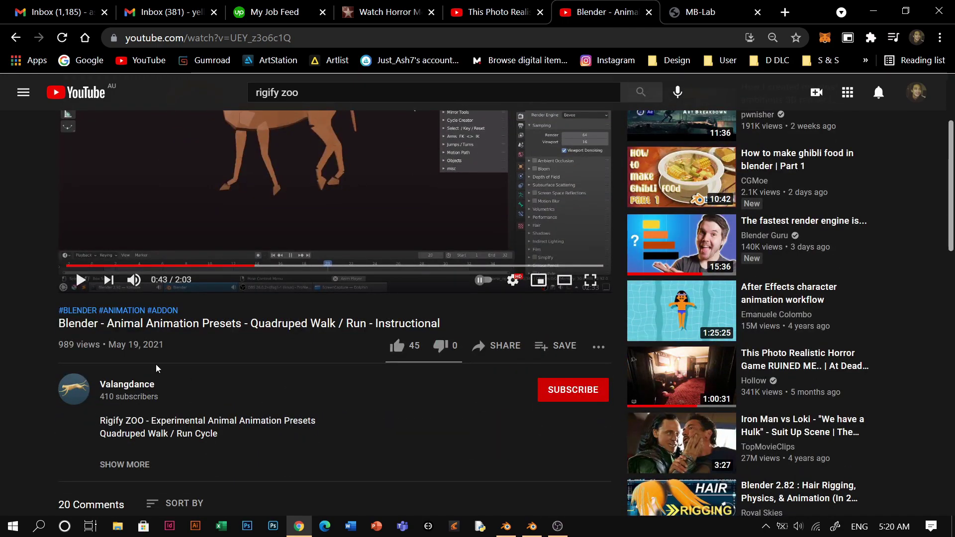
pyautogui.scroll(3, 144, 377)
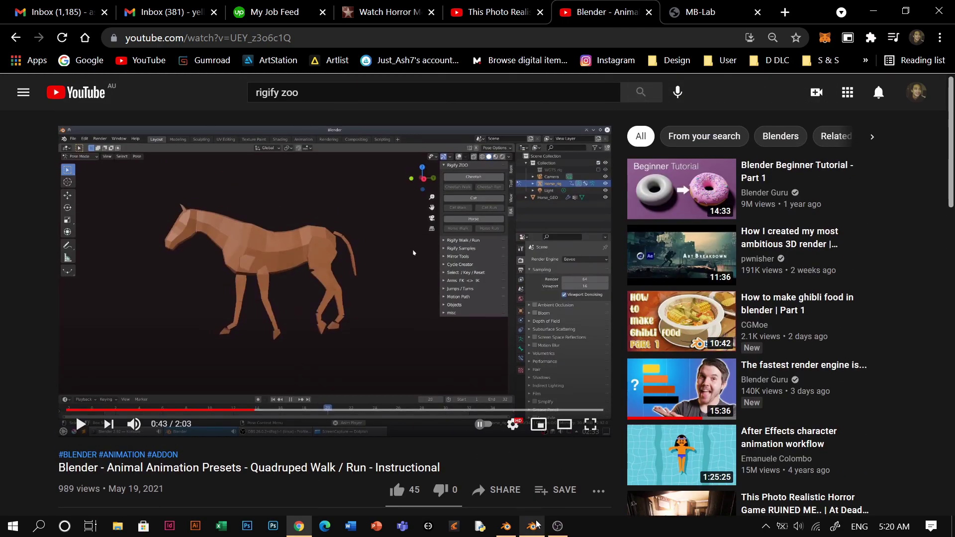
# Step: Play the opening seconds of the Another Teaser video in a new tab and pause it
pyautogui.click(782, 14)
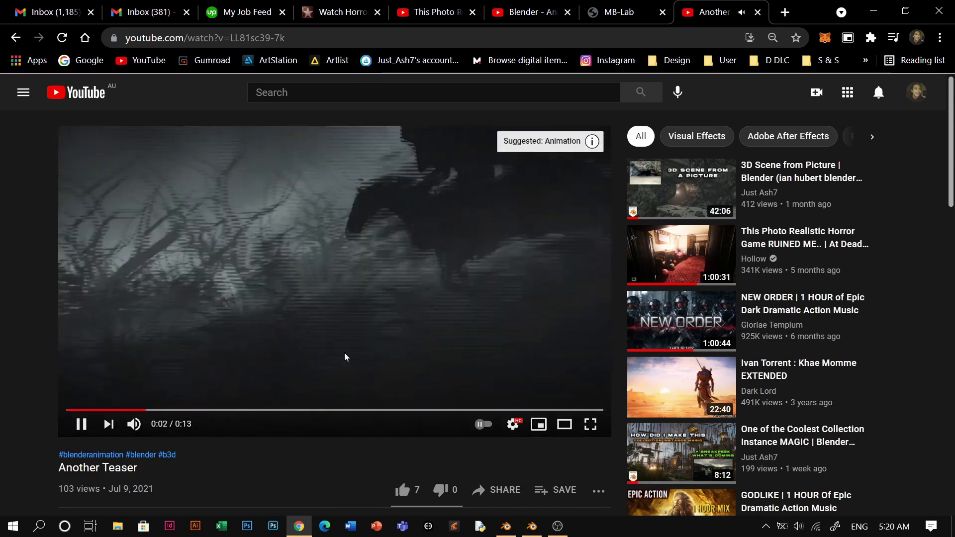
pyautogui.click(343, 324)
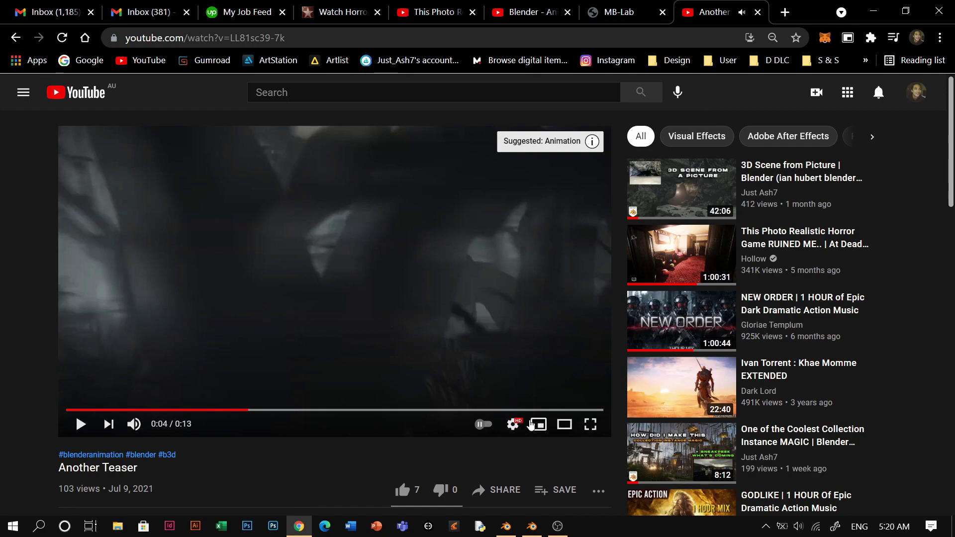
# Step: Switch to the Blender scene with the textured horse, examine the model, and return to the browser
pyautogui.click(532, 527)
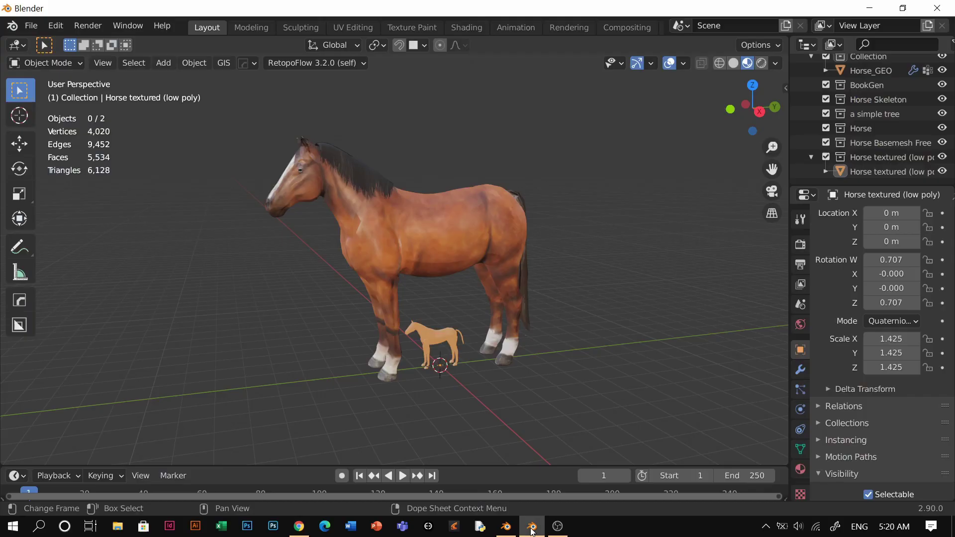
pyautogui.click(446, 250)
pyautogui.moveTo(447, 250); pyautogui.dragTo(324, 218, button='middle')
pyautogui.click(302, 528)
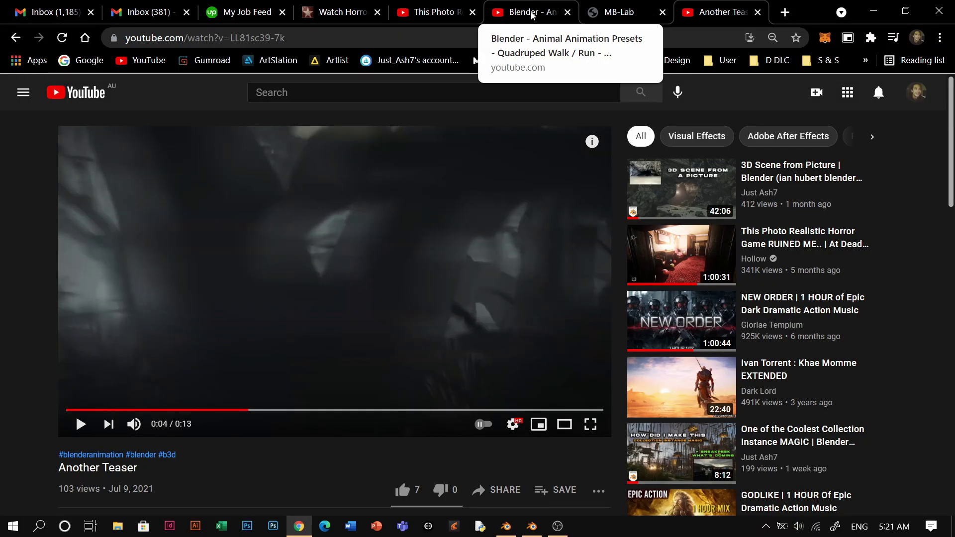
# Step: Switch to the other Blender window, display the MB-Lab add-on settings, and save the file as test.blend
pyautogui.click(512, 530)
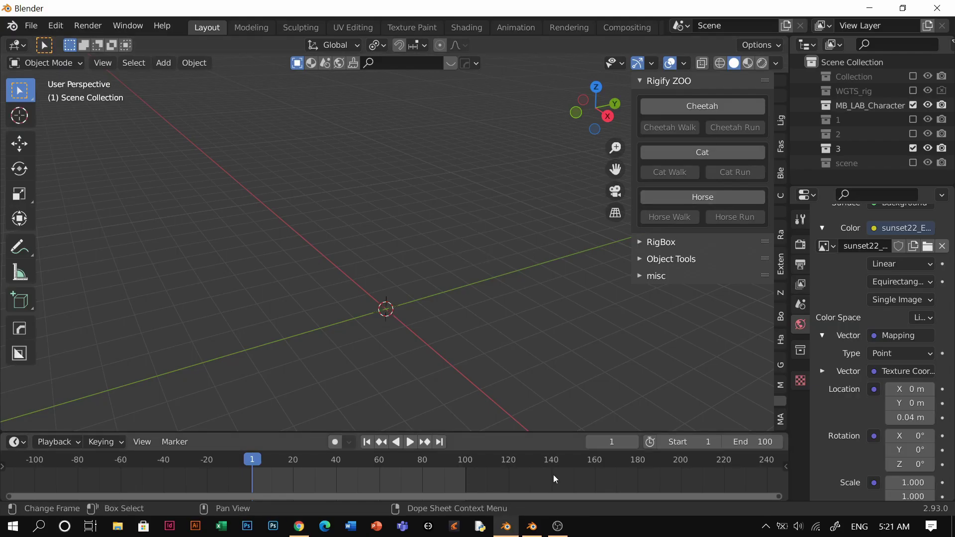
pyautogui.click(780, 384)
pyautogui.hotkey('ctrl', 's')
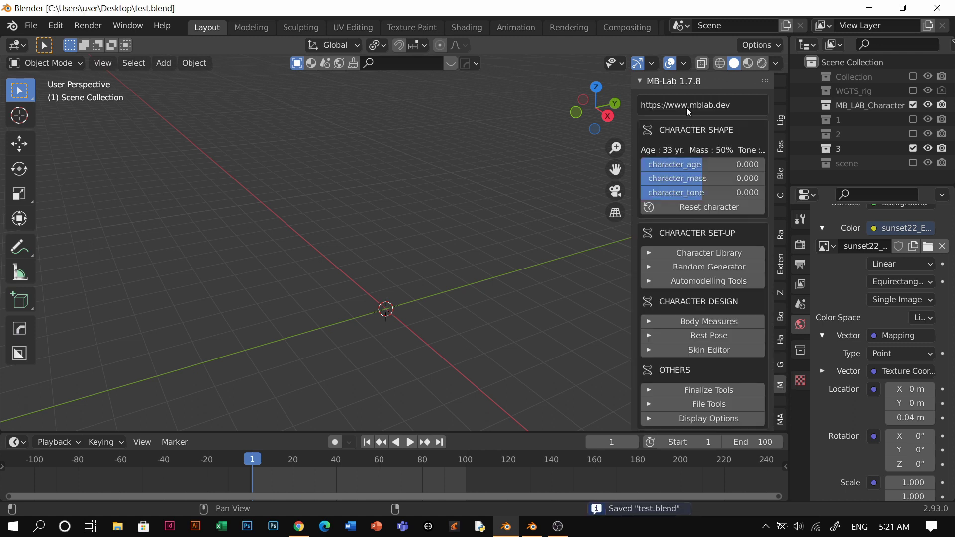
# Step: Switch to the MB-Lab website in the browser and look through its features section
pyautogui.click(309, 526)
pyautogui.click(614, 12)
pyautogui.scroll(-3, 438, 255)
pyautogui.scroll(-4, 443, 271)
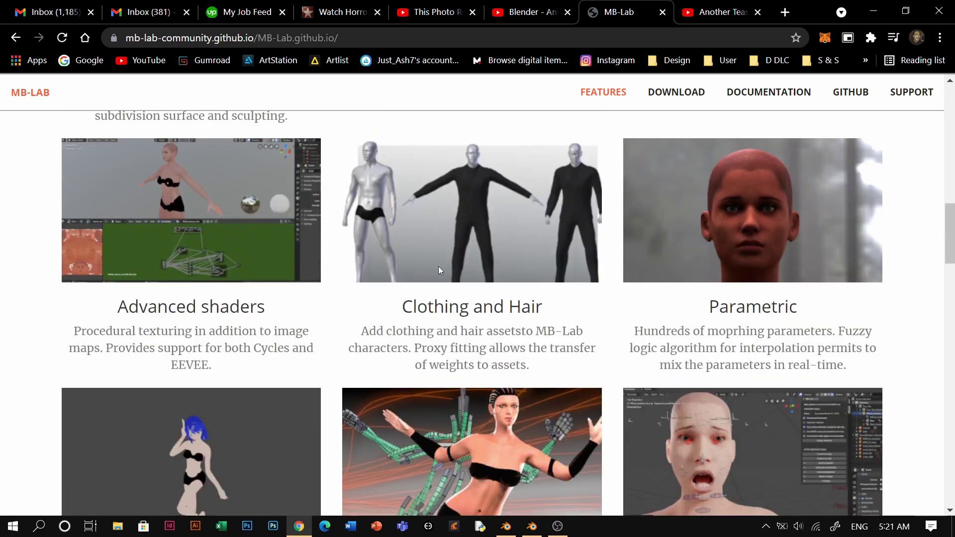
pyautogui.scroll(-2, 433, 261)
pyautogui.scroll(20, 429, 267)
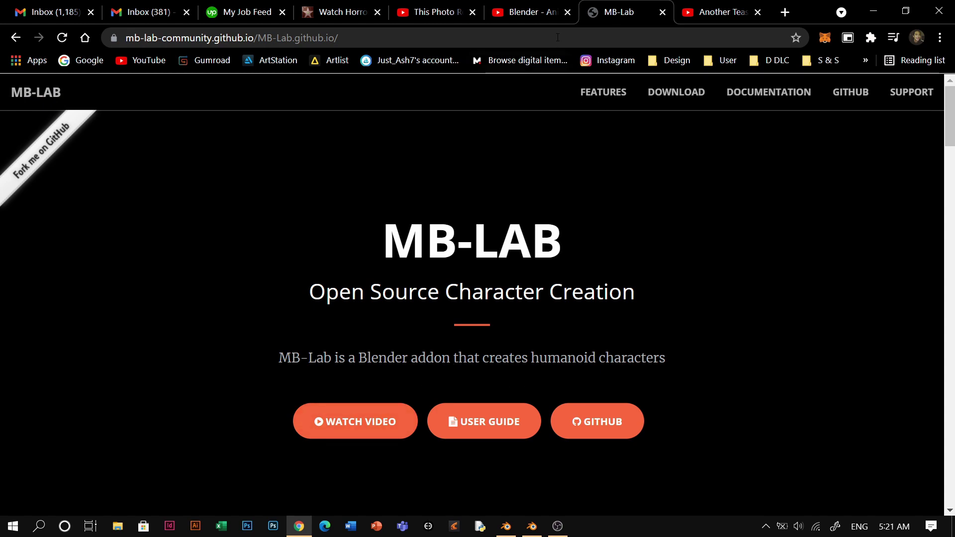
# Step: Examine the add-on link in the Rigify ZOO video description, then return to the MB-Lab page
pyautogui.click(537, 16)
pyautogui.scroll(-4, 241, 347)
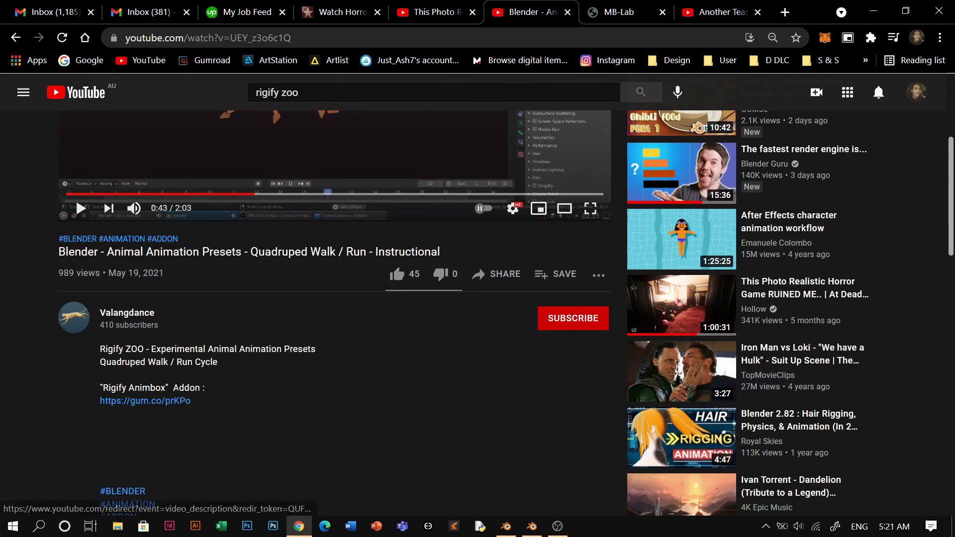
pyautogui.scroll(5, 389, 385)
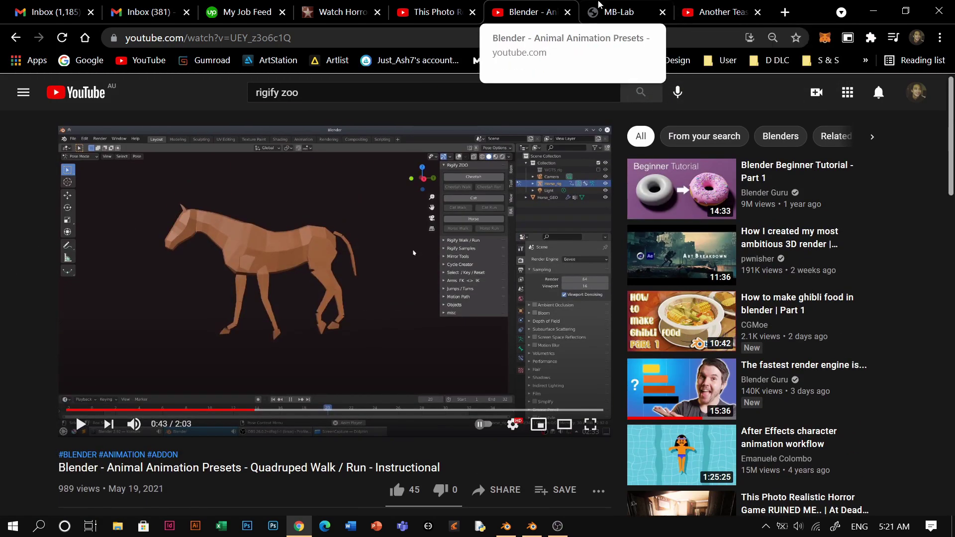
pyautogui.click(610, 11)
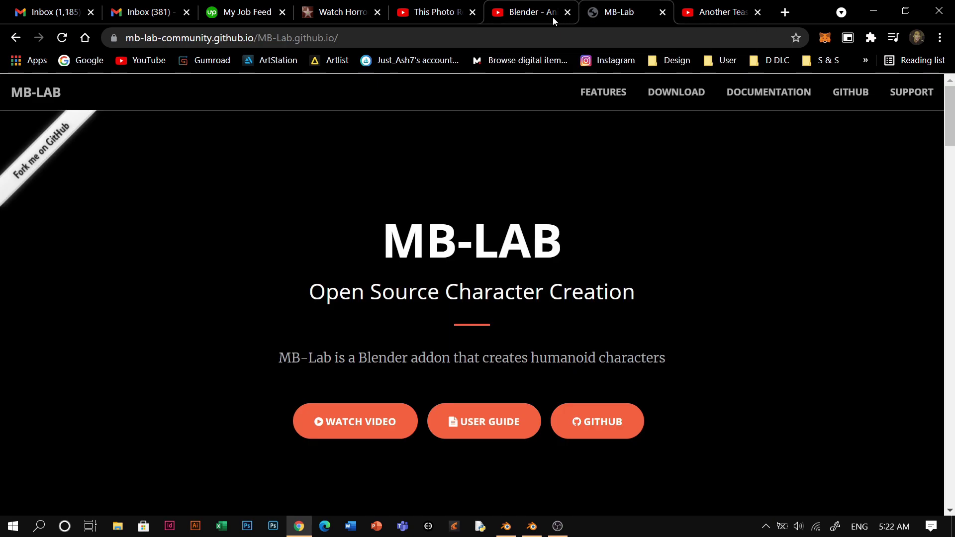
# Step: Switch to Blender's textured horse scene and inspect the horse from the side
pyautogui.click(533, 528)
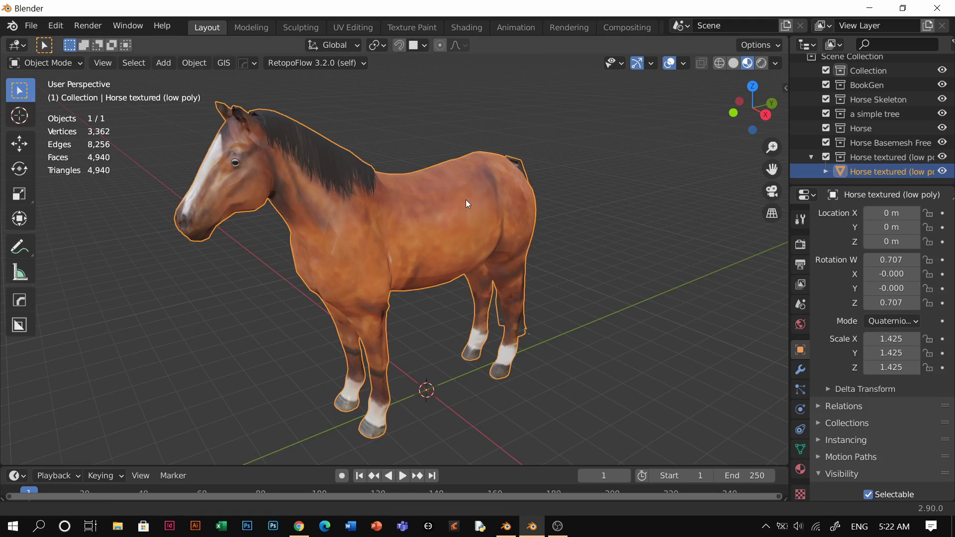
pyautogui.press('g')
pyautogui.rightClick(434, 247)
pyautogui.moveTo(434, 247); pyautogui.dragTo(398, 227, button='middle')
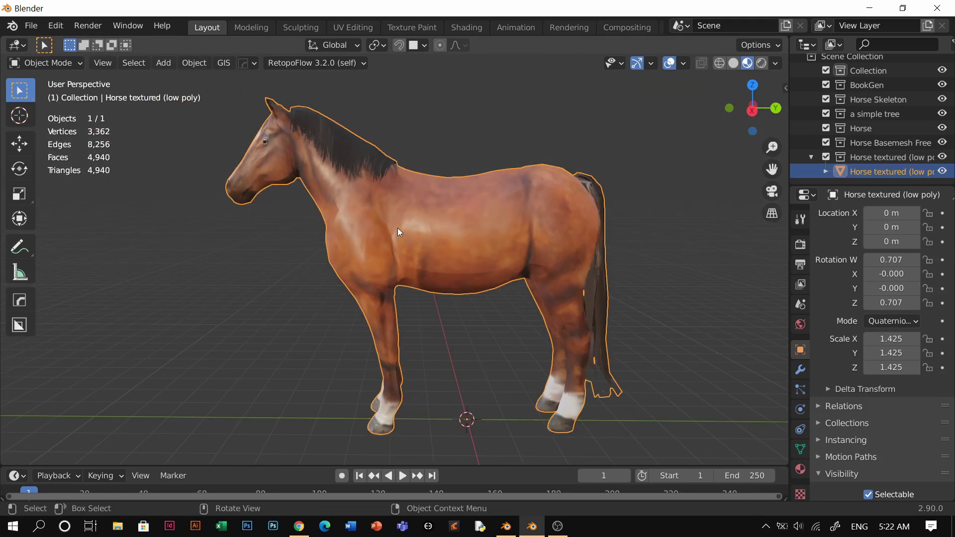
pyautogui.moveTo(506, 242); pyautogui.dragTo(421, 243, button='middle')
# Step: Try to select the horse's linked mane geometry in Edit Mode and move it
pyautogui.press('Tab')
pyautogui.click(415, 239)
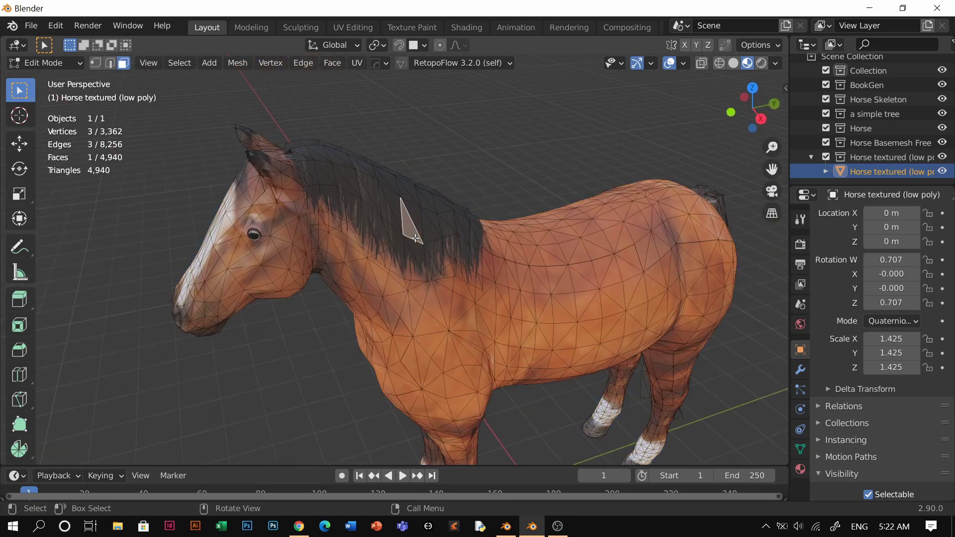
pyautogui.hotkey('ctrl', 'l')
pyautogui.press('g')
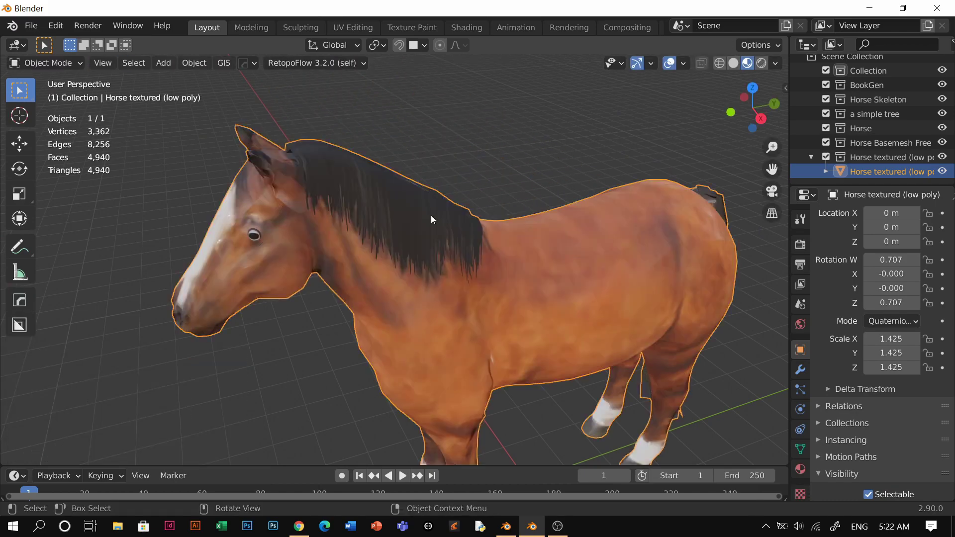
# Step: Inspect the textured horse's neck, mane, back and tail from several angles
pyautogui.scroll(8, 423, 222)
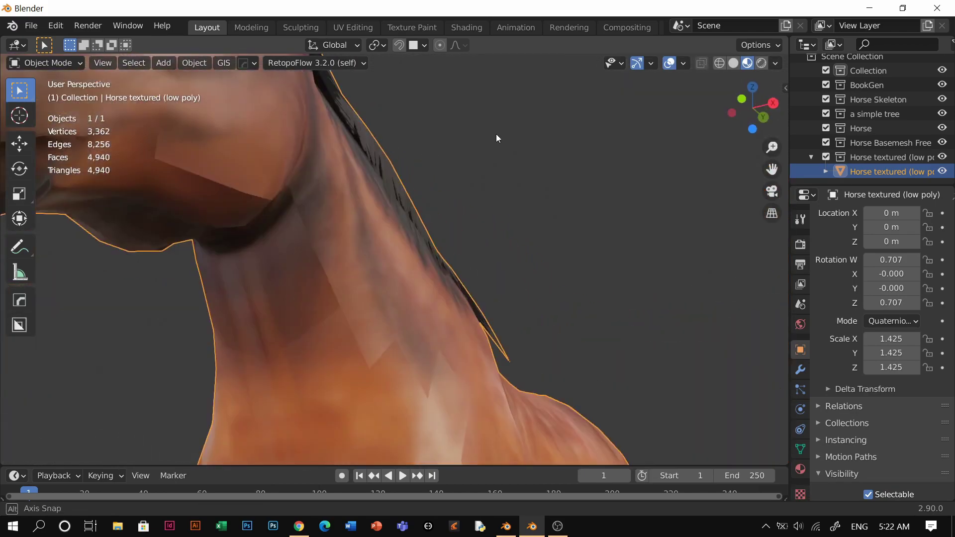
pyautogui.moveTo(496, 134); pyautogui.dragTo(441, 265, button='middle')
pyautogui.scroll(-2, 469, 232)
pyautogui.keyDown('shift'); pyautogui.moveTo(513, 199); pyautogui.dragTo(426, 228, button='middle'); pyautogui.keyUp('shift')
pyautogui.moveTo(557, 223); pyautogui.dragTo(345, 187, button='middle')
pyautogui.press('Tab')
pyautogui.click(496, 261)
pyautogui.press('Tab')
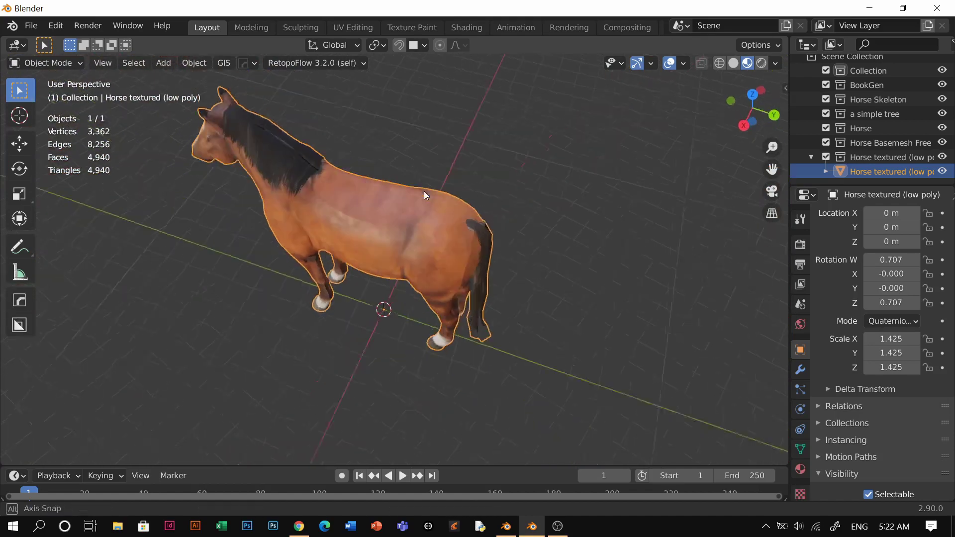
pyautogui.moveTo(424, 191); pyautogui.dragTo(438, 209, button='middle')
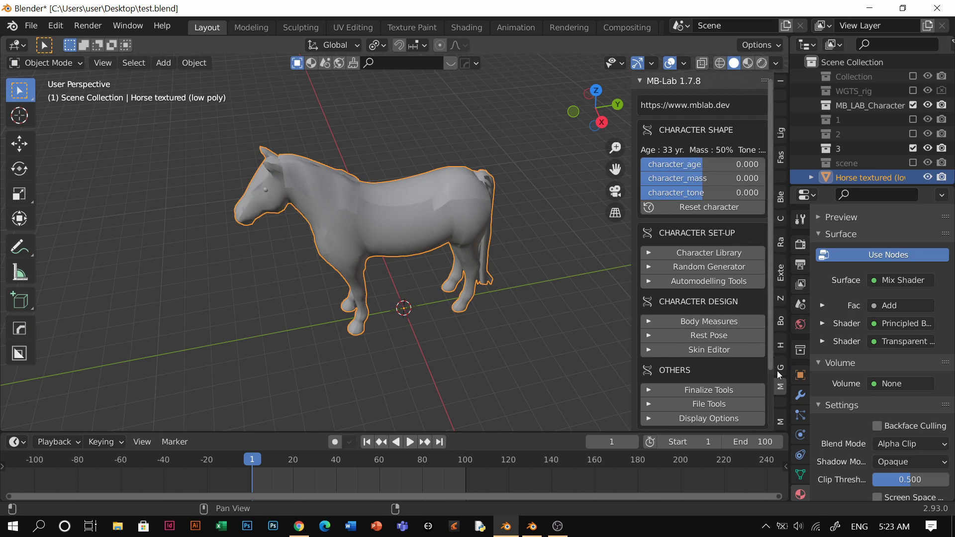
# Step: Add the Rigify ZOO Horse rig to the test.blend scene and compare its size with the textured horse
pyautogui.click(781, 403)
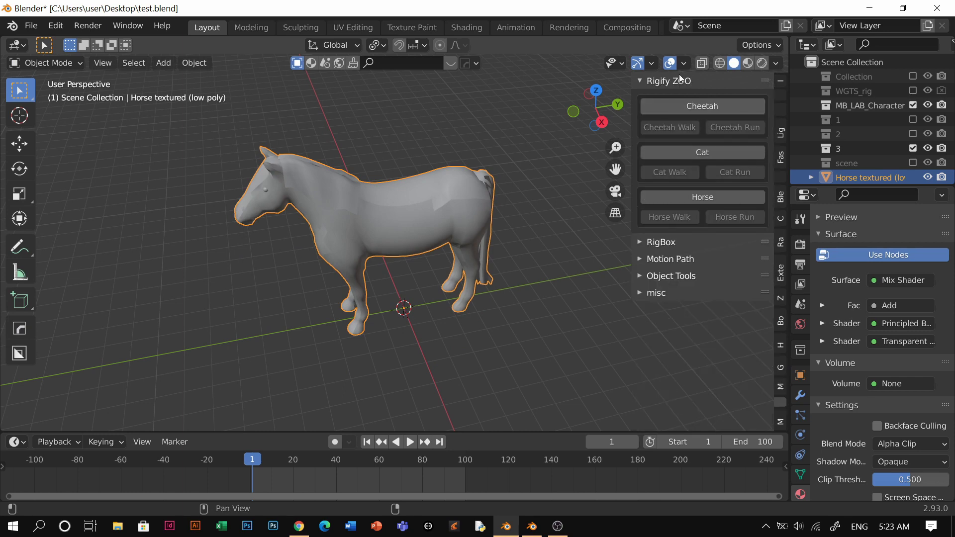
pyautogui.click(679, 196)
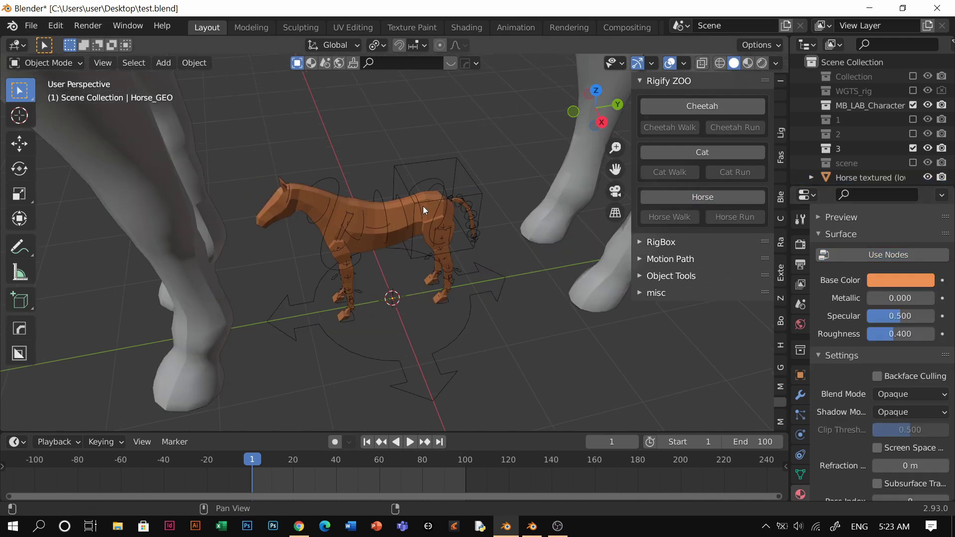
pyautogui.scroll(-3, 430, 197)
pyautogui.moveTo(415, 183); pyautogui.dragTo(417, 250, button='middle')
pyautogui.scroll(-1, 426, 228)
pyautogui.scroll(-1, 426, 267)
pyautogui.keyDown('shift'); pyautogui.moveTo(417, 250); pyautogui.dragTo(396, 220, button='middle'); pyautogui.keyUp('shift')
pyautogui.scroll(3, 397, 218)
pyautogui.scroll(-3, 393, 242)
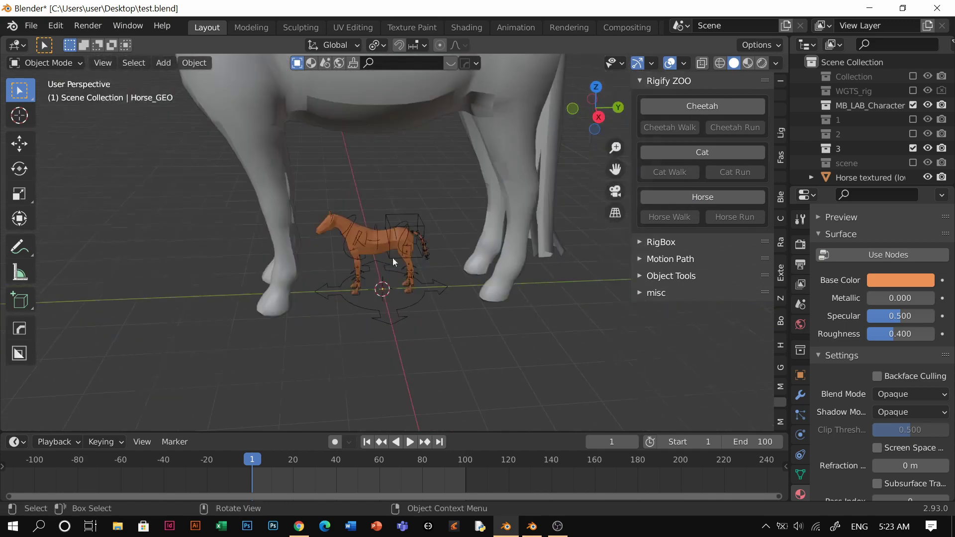
# Step: Scale the textured horse down to about 0.26 so it roughly matches the Rigify horse
pyautogui.click(492, 174)
pyautogui.scroll(-3, 490, 179)
pyautogui.press('s')
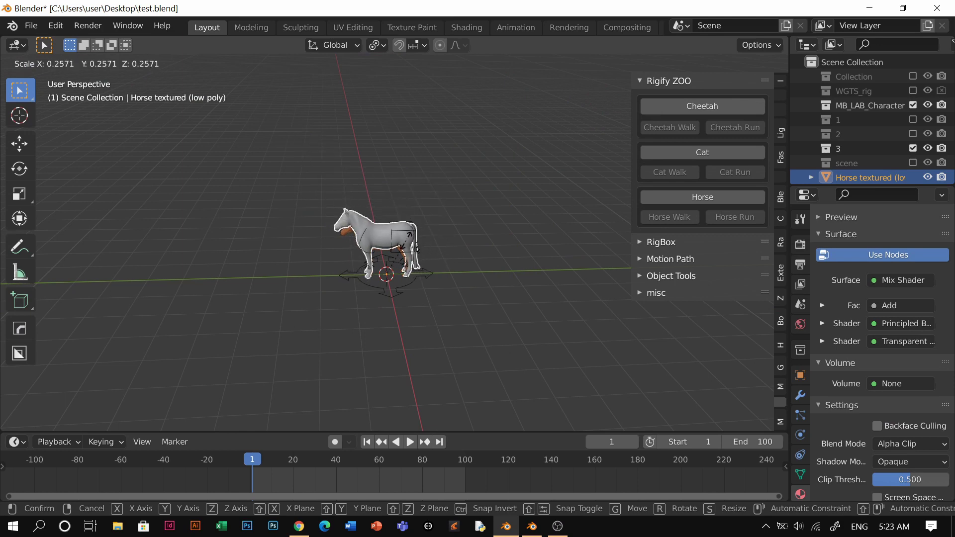
pyautogui.click(426, 219)
# Step: In right orthographic view, scale the textured horse by about 0.88 to fit the rig
pyautogui.press('`')
pyautogui.click(465, 232)
pyautogui.scroll(4, 458, 234)
pyautogui.scroll(2, 462, 208)
pyautogui.press('s')
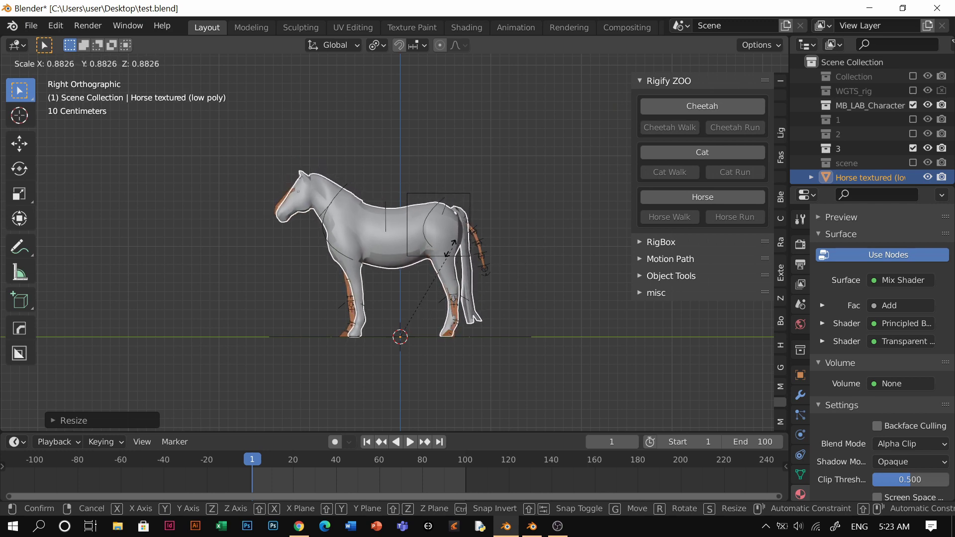
pyautogui.click(429, 243)
# Step: Move the textured horse about -0.037 m in Y and -0.031 m in Z to align it with the rig
pyautogui.press('g')
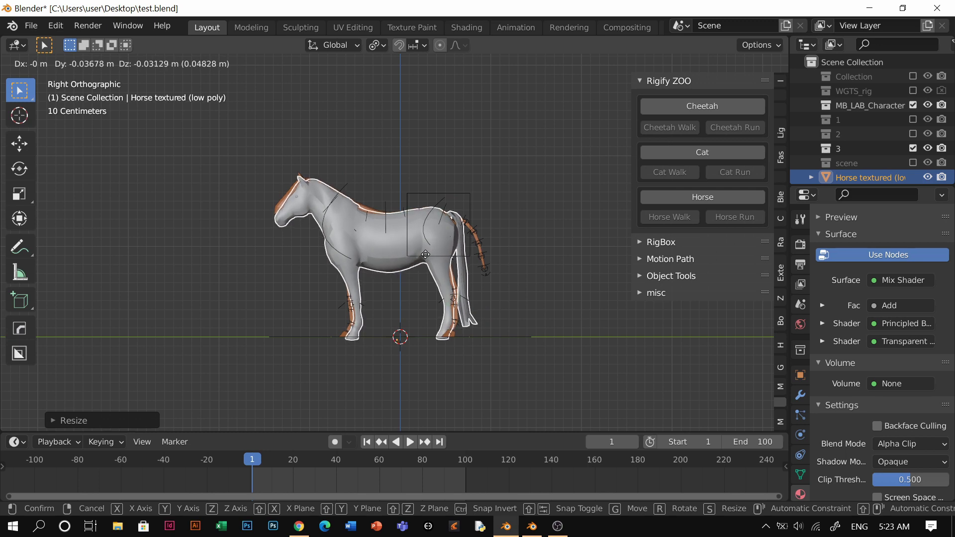
pyautogui.click(424, 256)
pyautogui.moveTo(432, 263); pyautogui.dragTo(431, 323, button='middle')
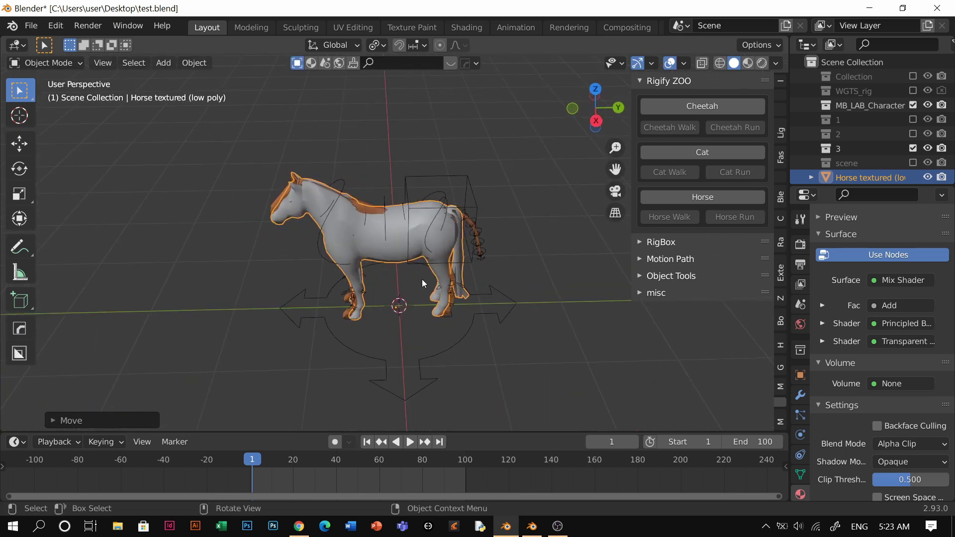
pyautogui.moveTo(422, 279); pyautogui.dragTo(397, 235, button='middle')
pyautogui.scroll(2, 402, 266)
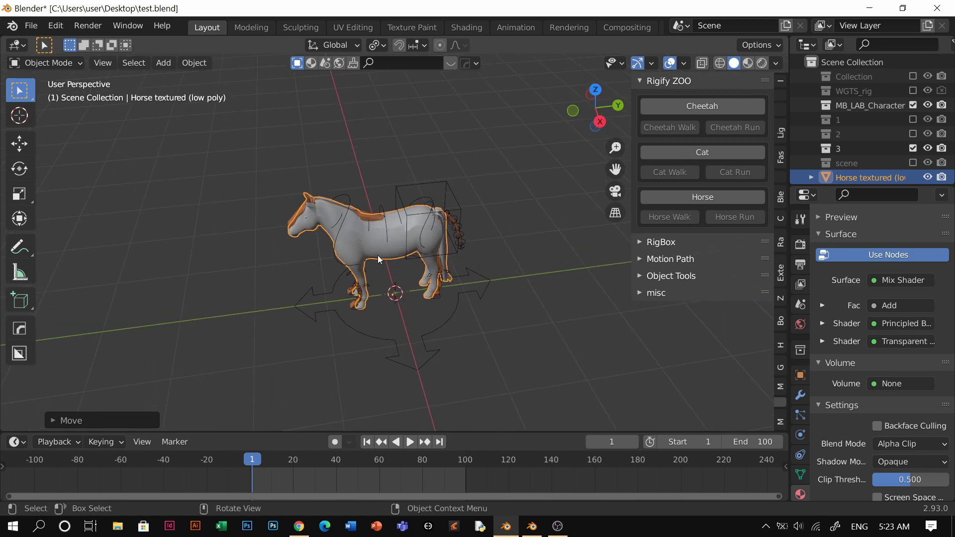
pyautogui.press('g')
pyautogui.press('x')
pyautogui.press('Escape')
# Step: Isolate the textured horse in local view and enter Edit Mode
pyautogui.press('KP_Divide')
pyautogui.moveTo(425, 263)
pyautogui.mouseDown(button='middle')
pyautogui.moveTo(430, 216)
pyautogui.moveTo(477, 265)
pyautogui.moveTo(417, 255)
pyautogui.mouseUp(button='middle')
pyautogui.scroll(2, 433, 233)
pyautogui.hotkey('ctrl', 'Tab')
pyautogui.click(489, 231)
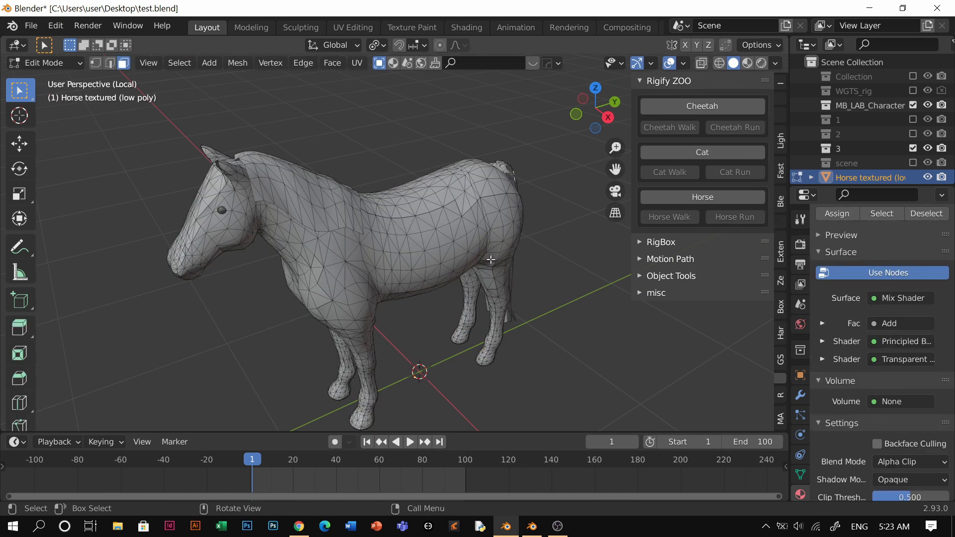
# Step: Switch to vertex selection, select the horse's whole mesh, and run the MACHIN3 Clean Up on it
pyautogui.hotkey('ctrl', 'Tab')
pyautogui.hotkey('ctrl', 'Tab')
pyautogui.click(364, 235)
pyautogui.press('a')
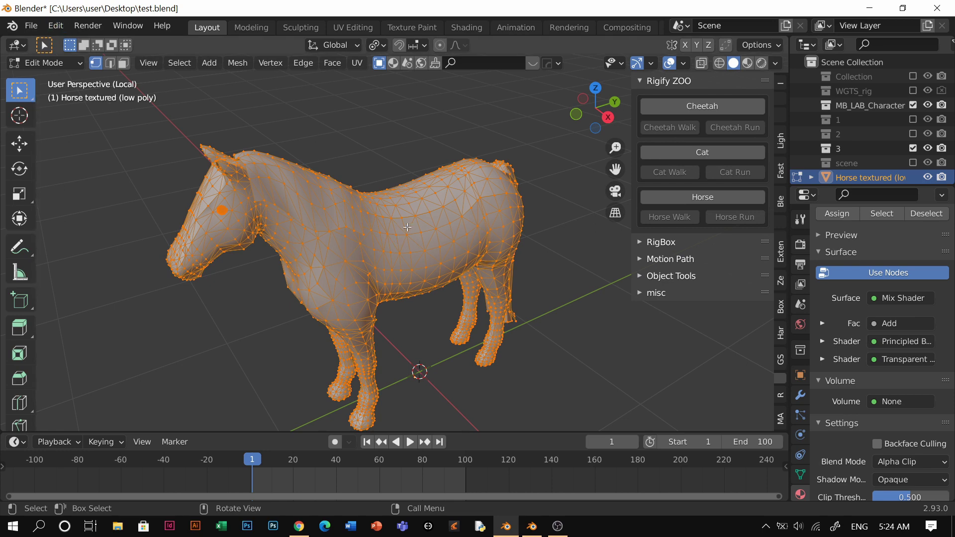
pyautogui.press('3')
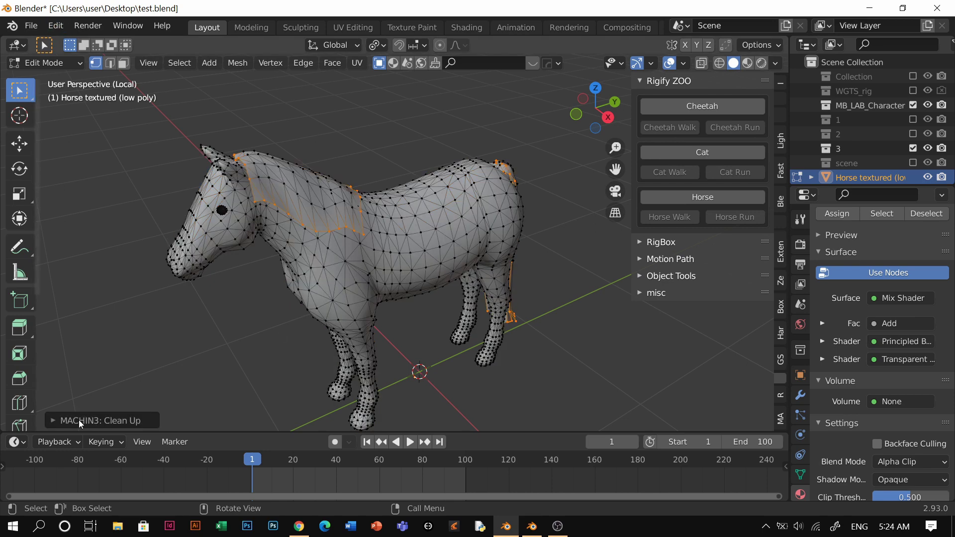
# Step: Set the Clean Up distance to 0.0003 and include loose faces in the cleanup
pyautogui.click(108, 423)
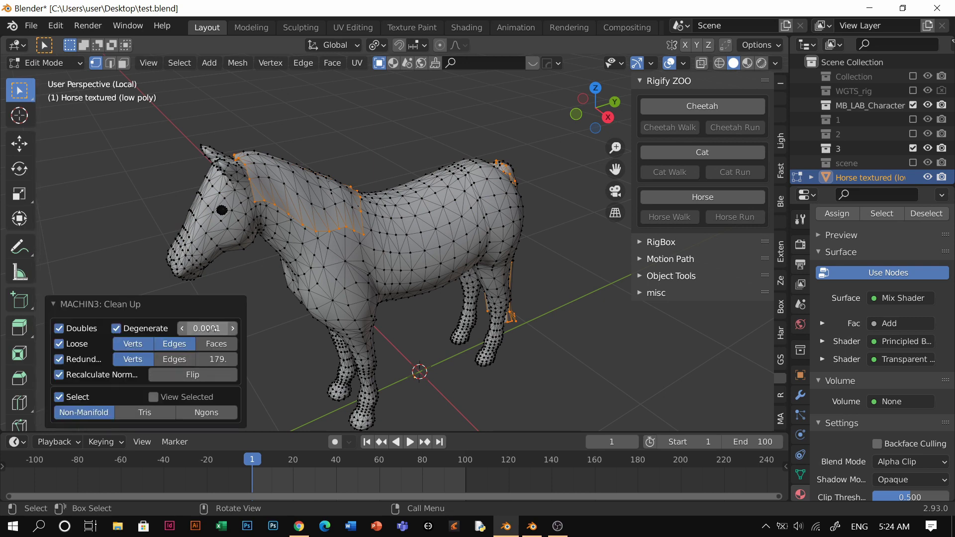
pyautogui.click(232, 329)
pyautogui.click(232, 329)
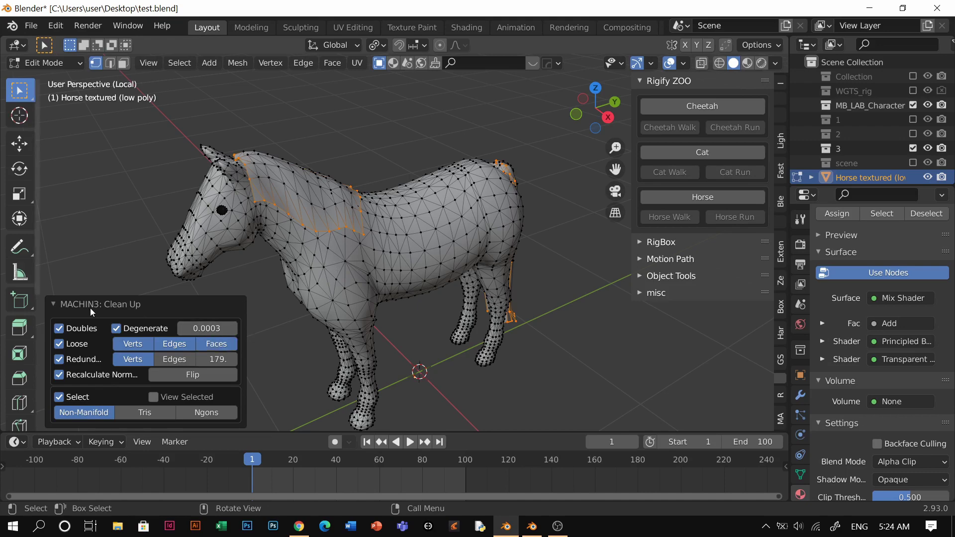
pyautogui.moveTo(408, 201); pyautogui.dragTo(318, 295, button='middle')
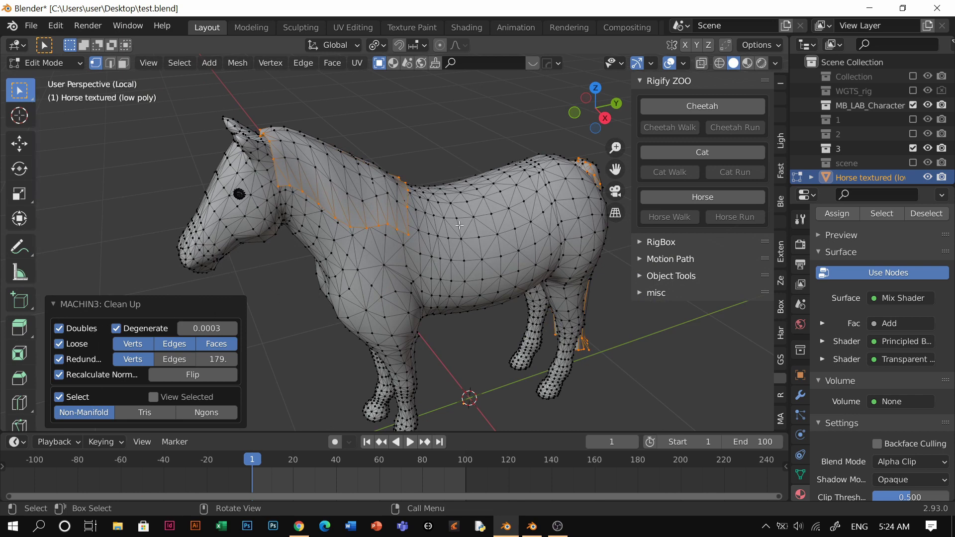
# Step: Merge all vertices of the textured horse by distance and return to Object Mode
pyautogui.press('a')
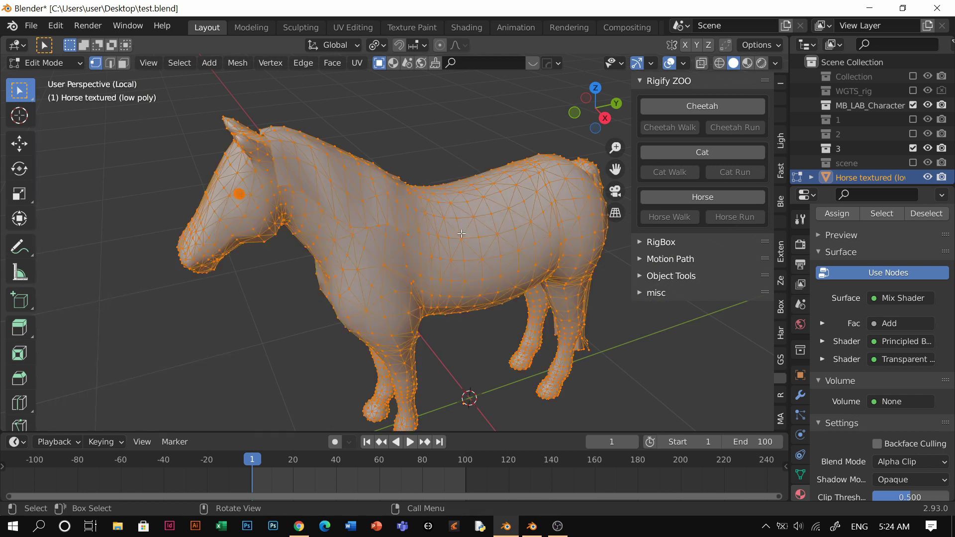
pyautogui.press('m')
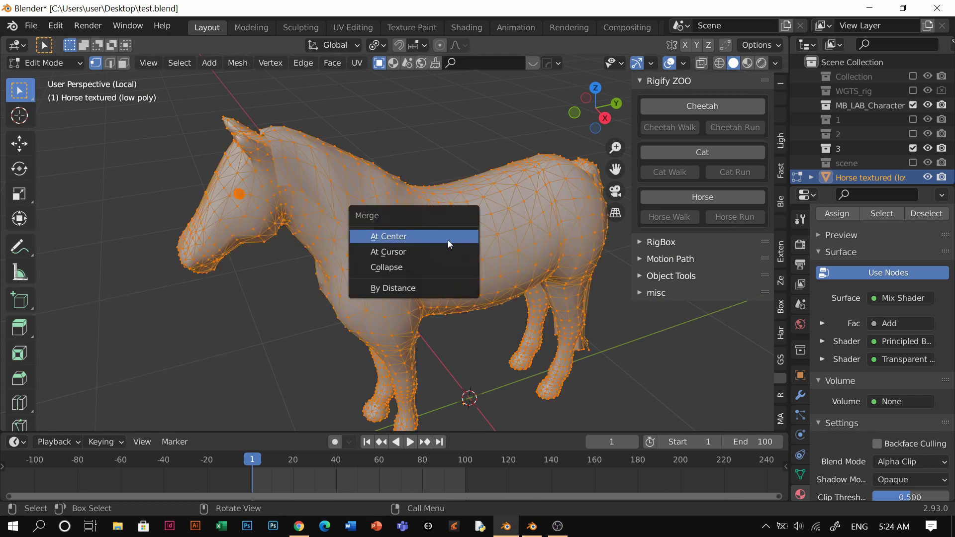
pyautogui.click(405, 288)
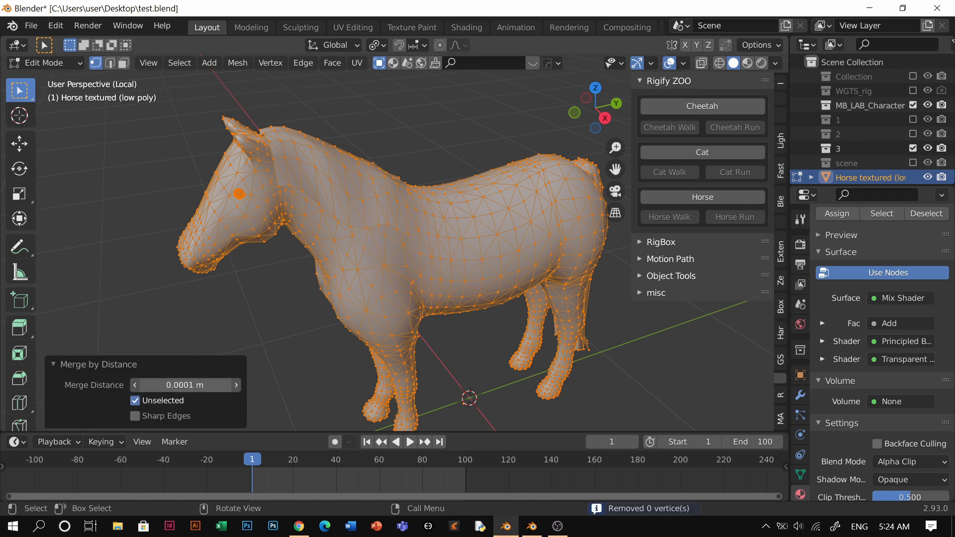
pyautogui.click(236, 385)
pyautogui.press('Tab')
# Step: Switch the viewport to Material Preview shading and leave the textured horse's local view
pyautogui.click(442, 173)
pyautogui.moveTo(450, 199)
pyautogui.mouseDown(button='middle')
pyautogui.moveTo(477, 219)
pyautogui.moveTo(520, 217)
pyautogui.moveTo(469, 229)
pyautogui.mouseUp(button='middle')
pyautogui.press('g')
pyautogui.rightClick(471, 214)
pyautogui.press('z')
pyautogui.click(443, 286)
pyautogui.moveTo(405, 268); pyautogui.dragTo(507, 236, button='middle')
pyautogui.press('KP_Divide')
pyautogui.press('g')
pyautogui.press('y')
pyautogui.rightClick(410, 250)
pyautogui.press('g')
pyautogui.click(450, 263)
# Step: Hide the textured horse and select the rig's own low-poly horse mesh
pyautogui.scroll(-1, 917, 157)
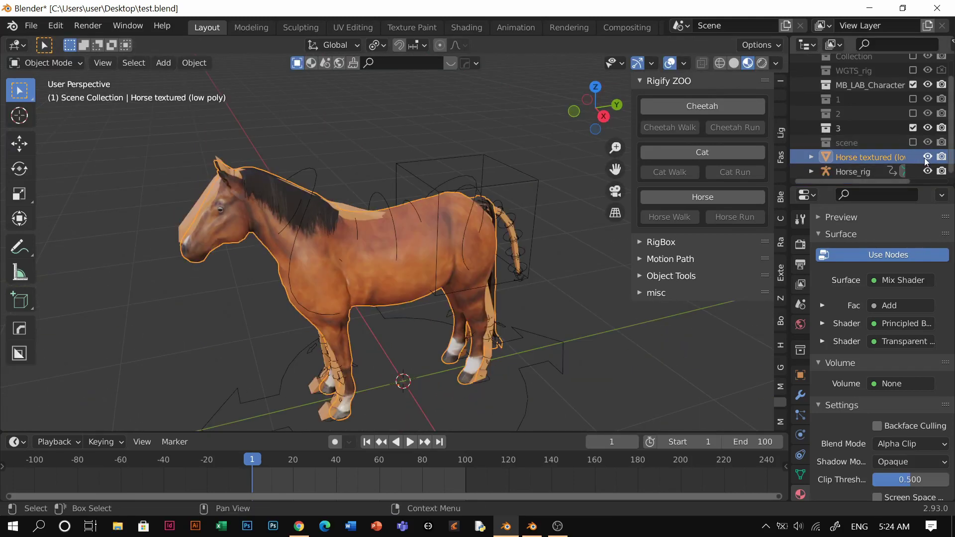
pyautogui.click(926, 158)
pyautogui.press('n')
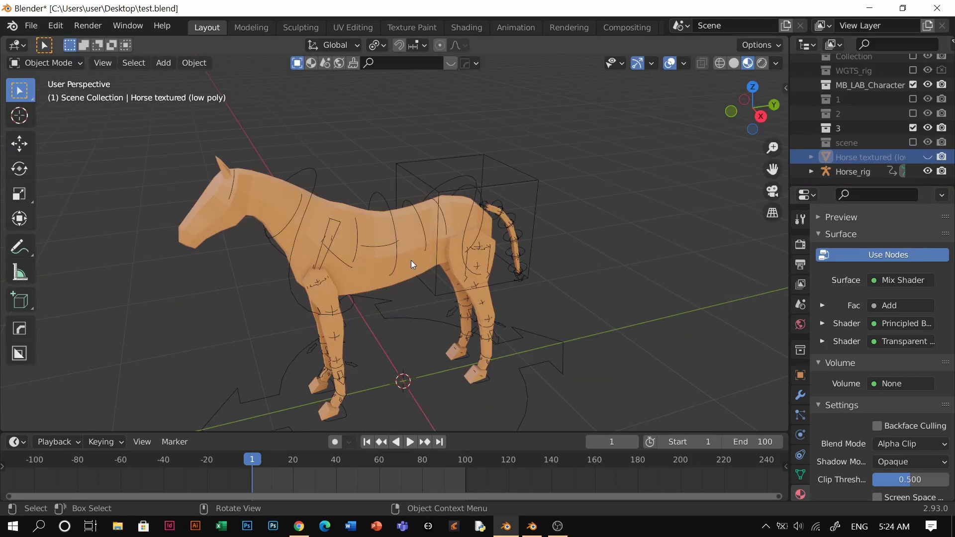
pyautogui.click(437, 268)
pyautogui.press('n')
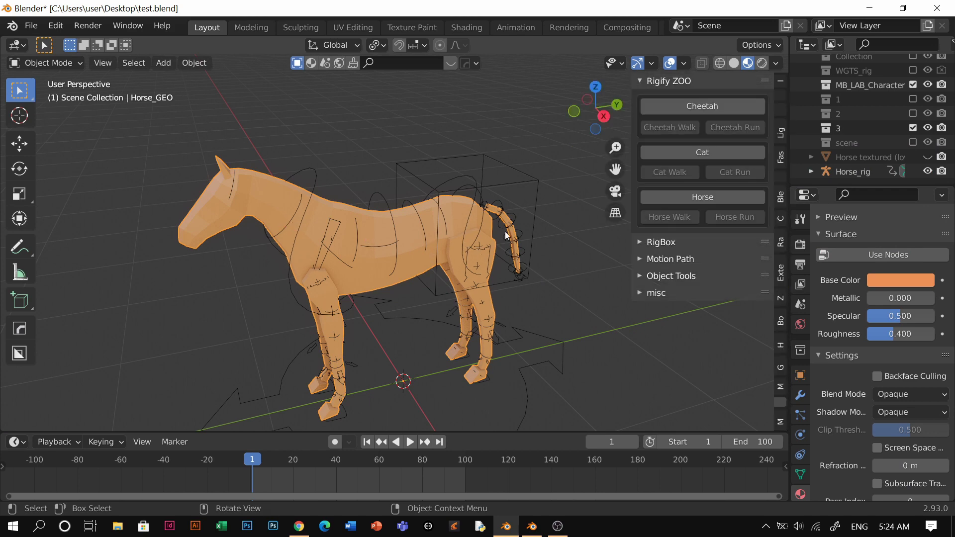
# Step: Put the horse rig in Pose Mode, apply the Horse Run animation, and stop its playback
pyautogui.click(525, 182)
pyautogui.hotkey('ctrl', 'Tab')
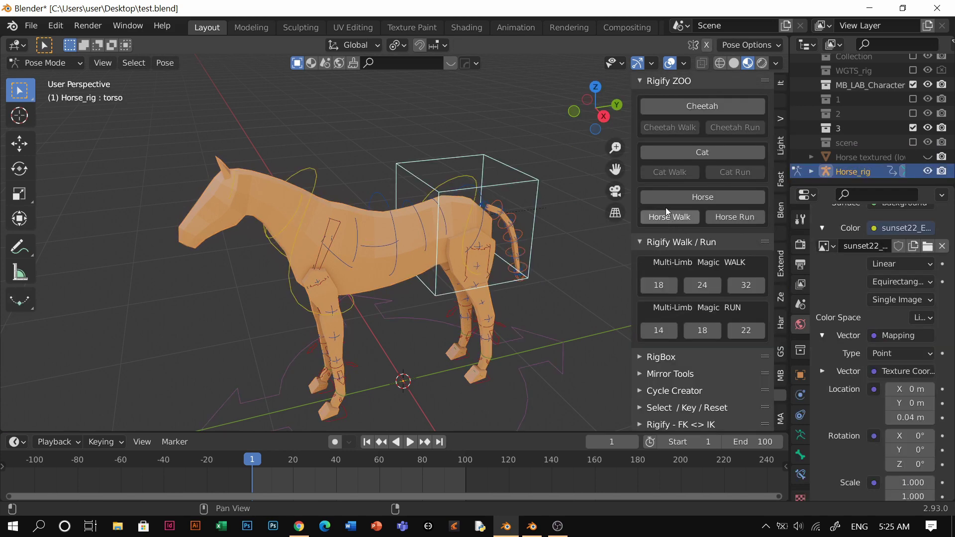
pyautogui.click(724, 218)
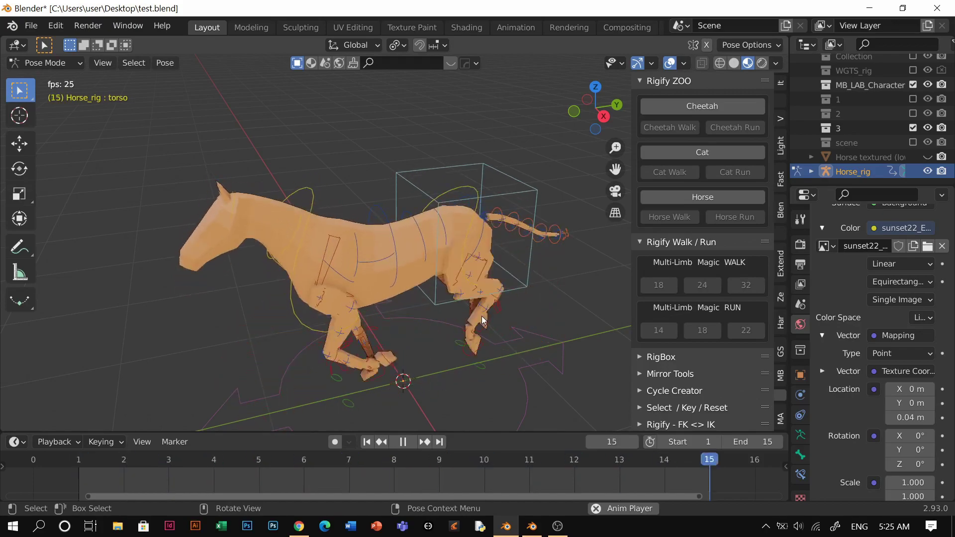
pyautogui.moveTo(407, 298)
pyautogui.mouseDown(button='middle')
pyautogui.moveTo(488, 249)
pyautogui.moveTo(426, 269)
pyautogui.moveTo(394, 291)
pyautogui.mouseUp(button='middle')
pyautogui.scroll(-3, 394, 292)
pyautogui.press('space')
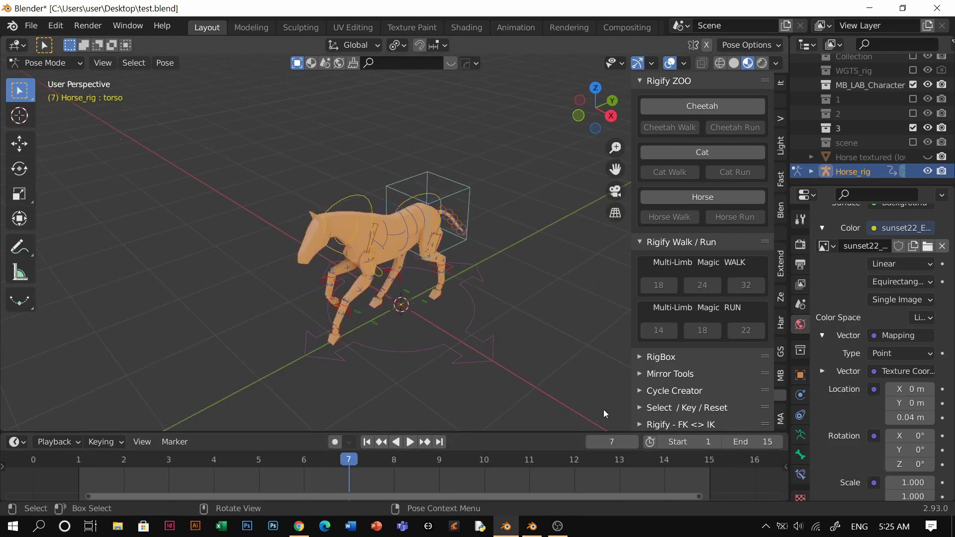
# Step: Set the animation's end frame to 200 and fit the whole frame range in the timeline
pyautogui.scroll(2, 592, 407)
pyautogui.click(751, 442)
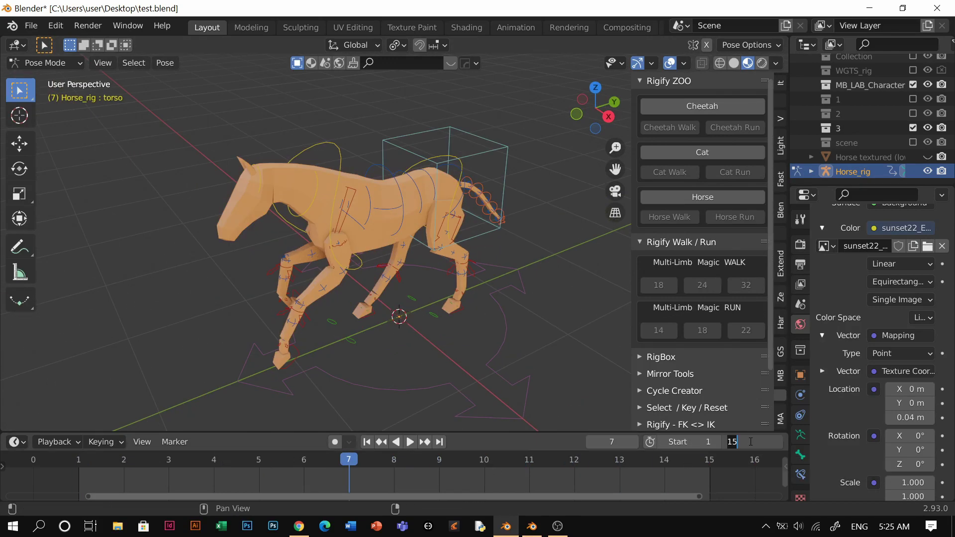
pyautogui.write('200')
pyautogui.press('Return')
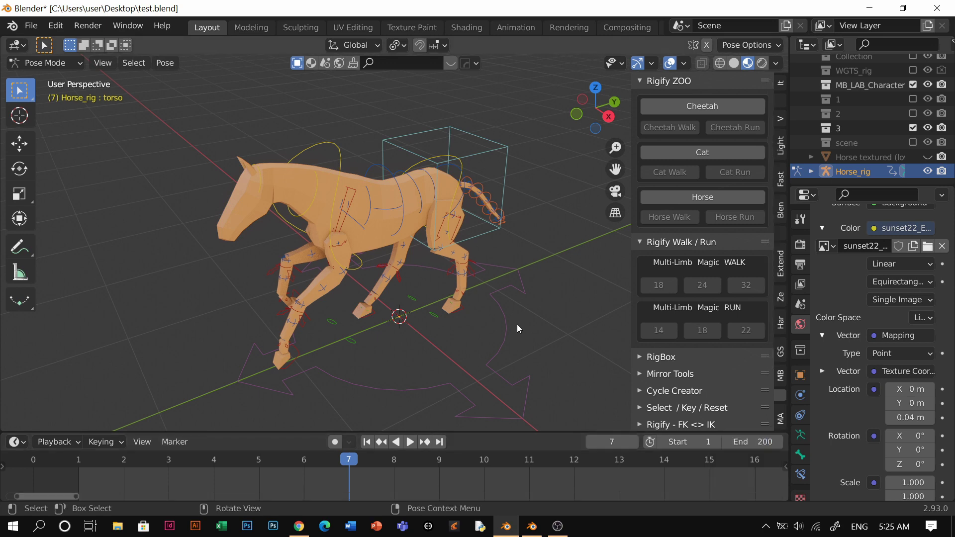
pyautogui.scroll(-6, 462, 474)
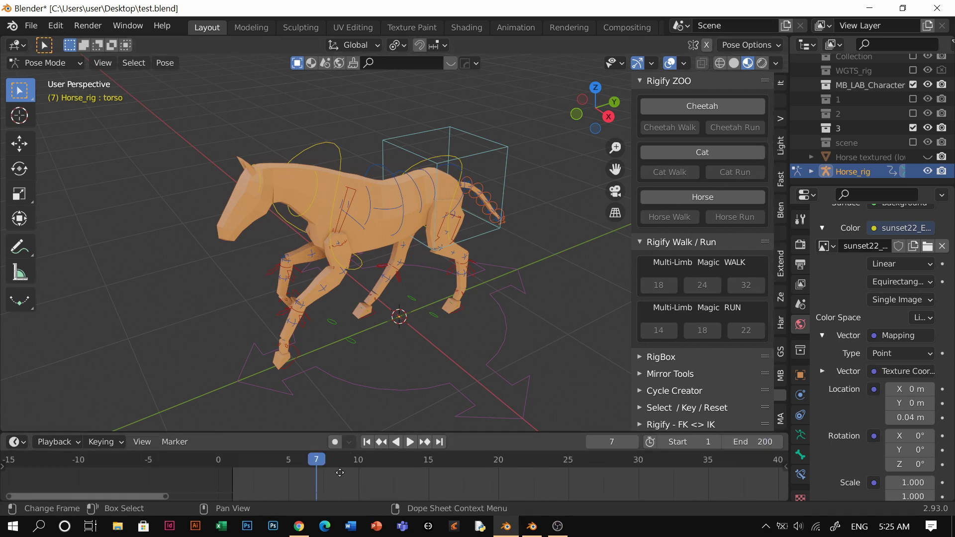
pyautogui.keyDown('ctrl'); pyautogui.moveTo(359, 467); pyautogui.dragTo(230, 479, button='middle'); pyautogui.keyUp('ctrl')
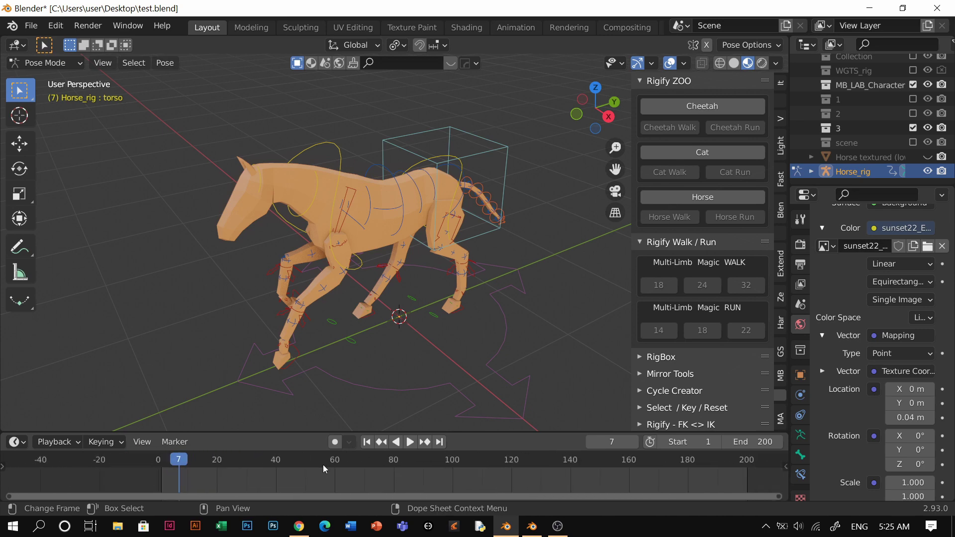
pyautogui.scroll(-6, 315, 481)
# Step: Return the horse rig to Object Mode, jump to the first frame, and clear the selection
pyautogui.hotkey('ctrl', 'Tab')
pyautogui.click(452, 164)
pyautogui.scroll(1, 450, 200)
pyautogui.press('g')
pyautogui.rightClick(450, 224)
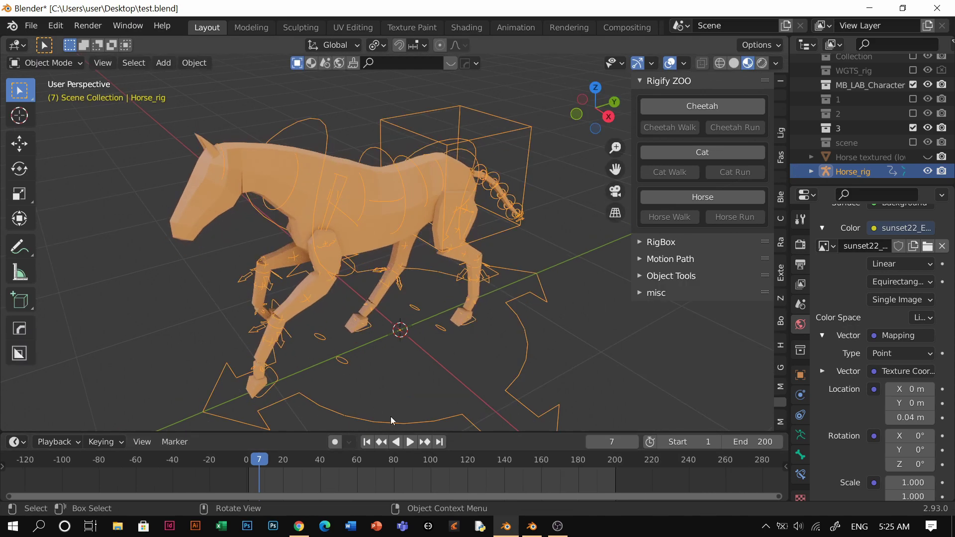
pyautogui.click(367, 442)
pyautogui.hotkey('shift', 'Left')
pyautogui.click(470, 295)
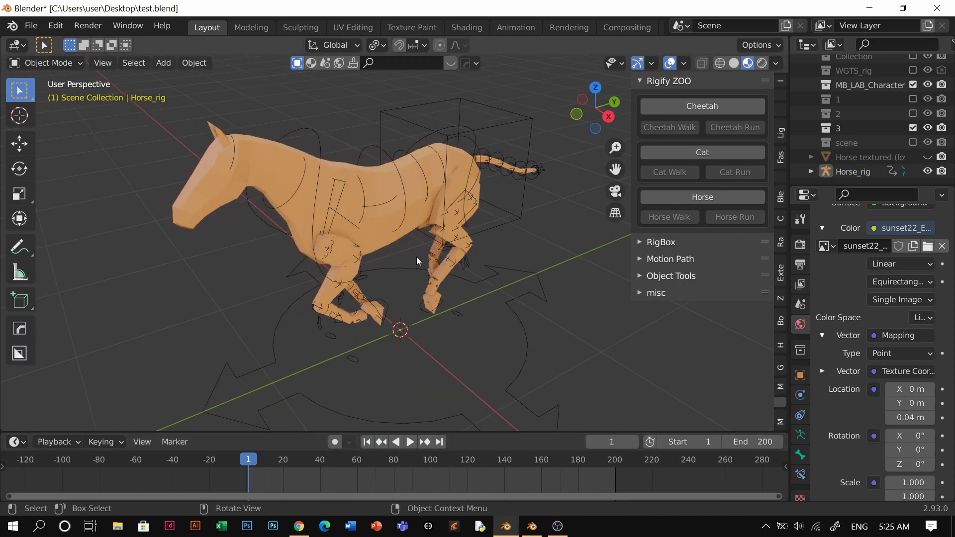
# Step: Compare the modes available for the horse rig and for its default horse mesh
pyautogui.click(509, 127)
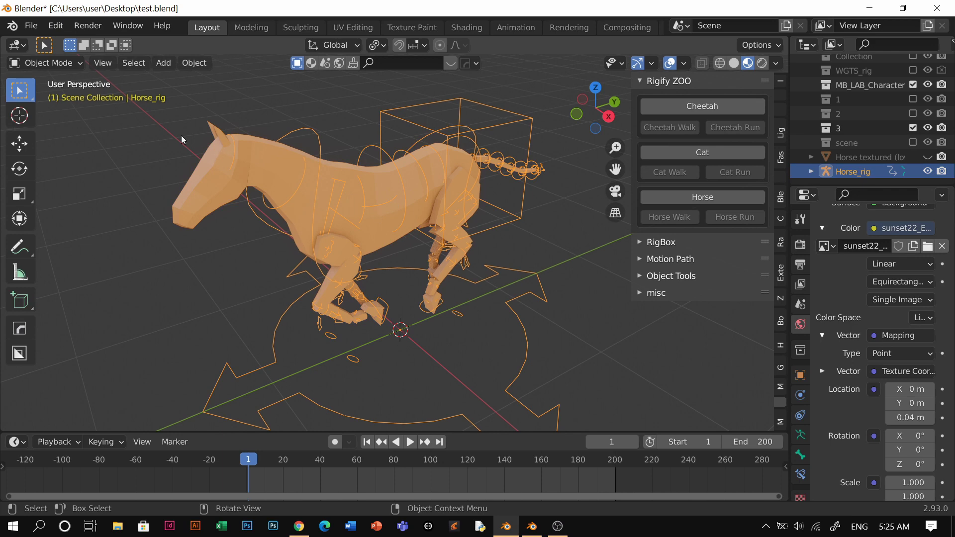
pyautogui.click(69, 63)
pyautogui.click(58, 110)
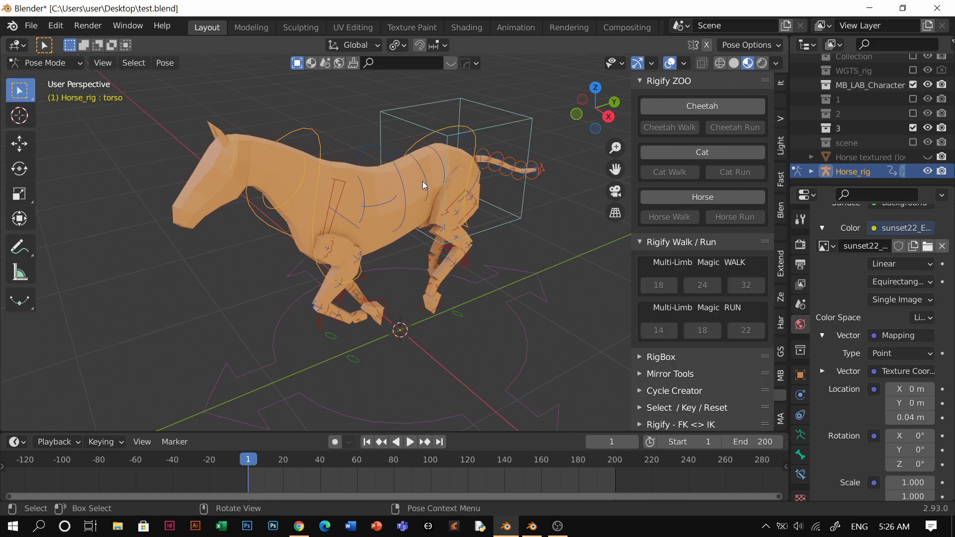
pyautogui.click(495, 124)
pyautogui.click(365, 195)
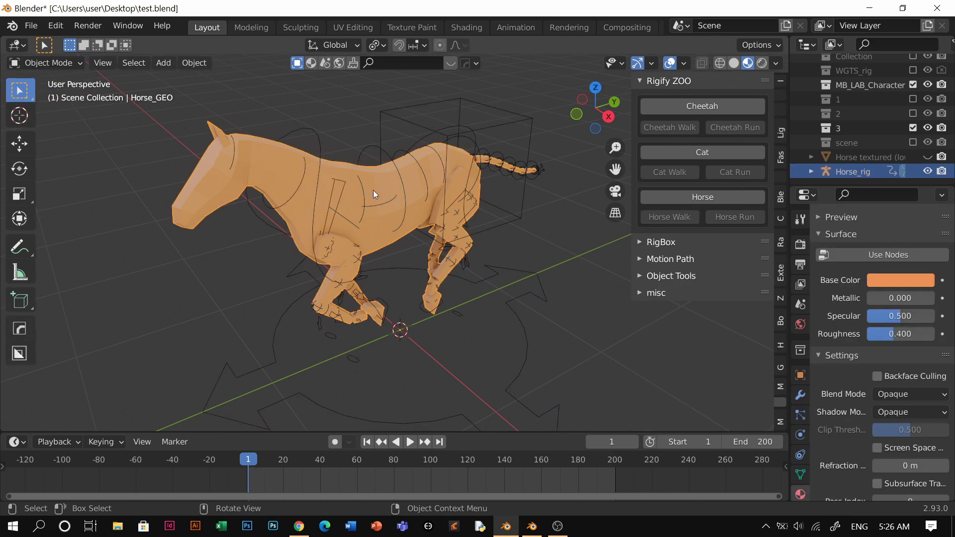
pyautogui.moveTo(445, 197)
pyautogui.mouseDown(button='middle')
pyautogui.moveTo(461, 192)
pyautogui.moveTo(458, 202)
pyautogui.mouseUp(button='middle')
pyautogui.click(63, 64)
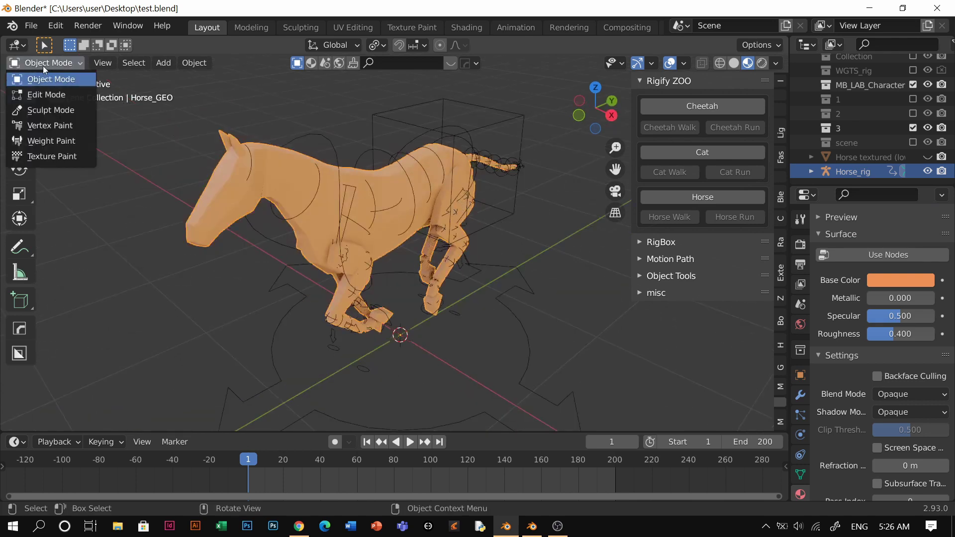
pyautogui.press('g')
pyautogui.rightClick(435, 216)
pyautogui.moveTo(434, 216); pyautogui.dragTo(407, 348, button='middle')
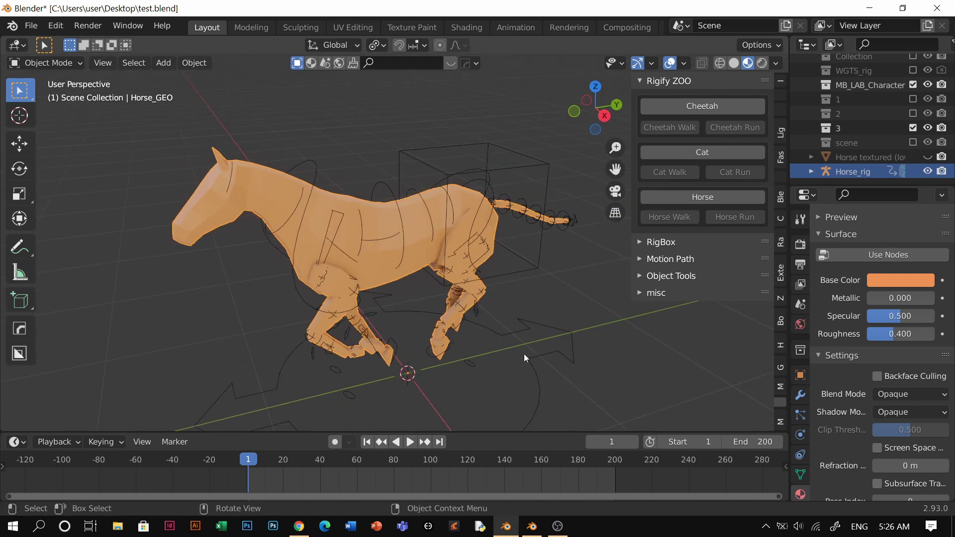
# Step: Set the horse rig's armature to Rest Position and put the rig back in Object Mode
pyautogui.click(800, 474)
pyautogui.scroll(3, 867, 324)
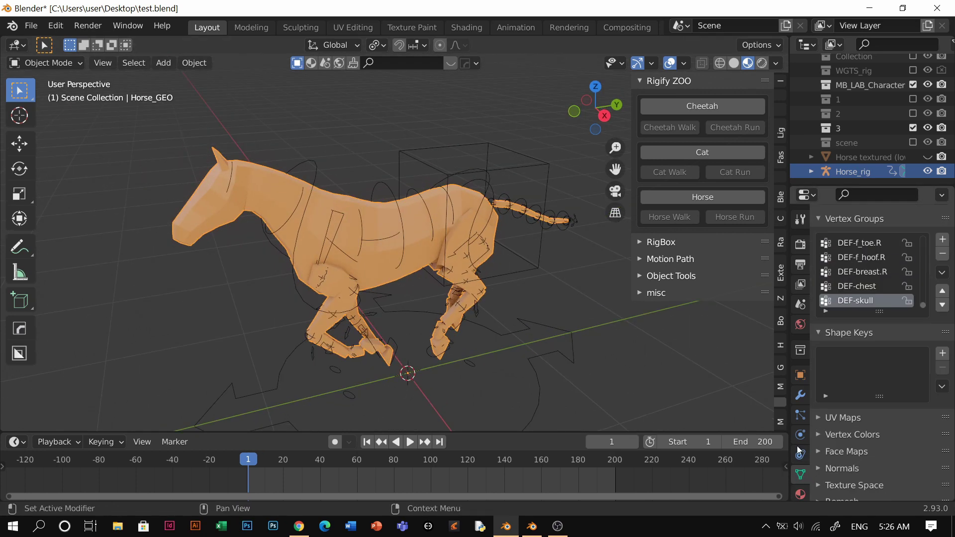
pyautogui.click(503, 169)
pyautogui.hotkey('ctrl', 'Tab')
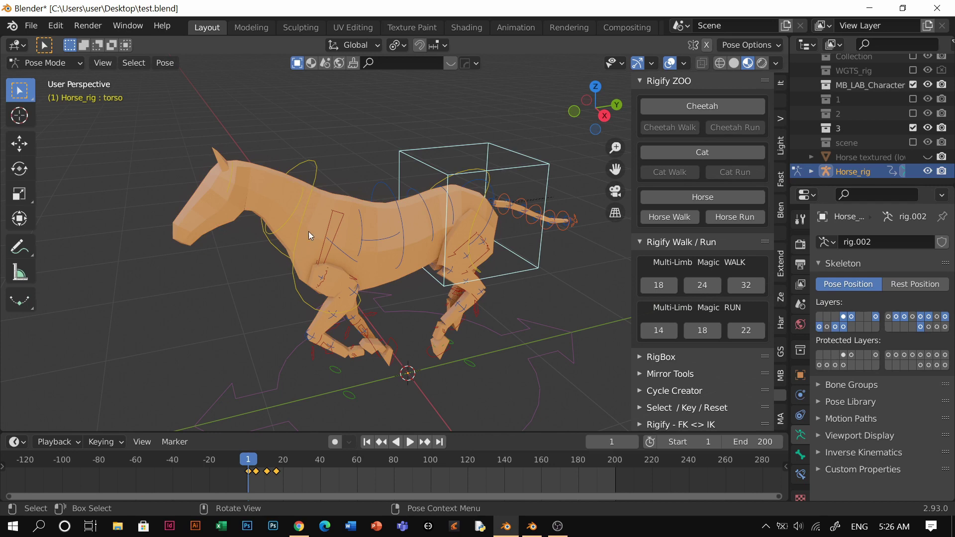
pyautogui.click(917, 288)
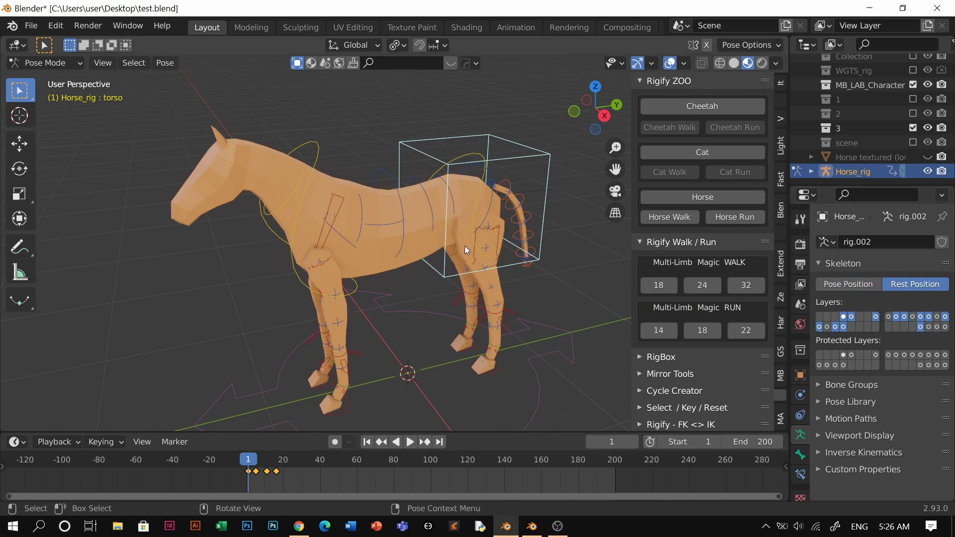
pyautogui.hotkey('ctrl', 'Tab')
pyautogui.click(464, 163)
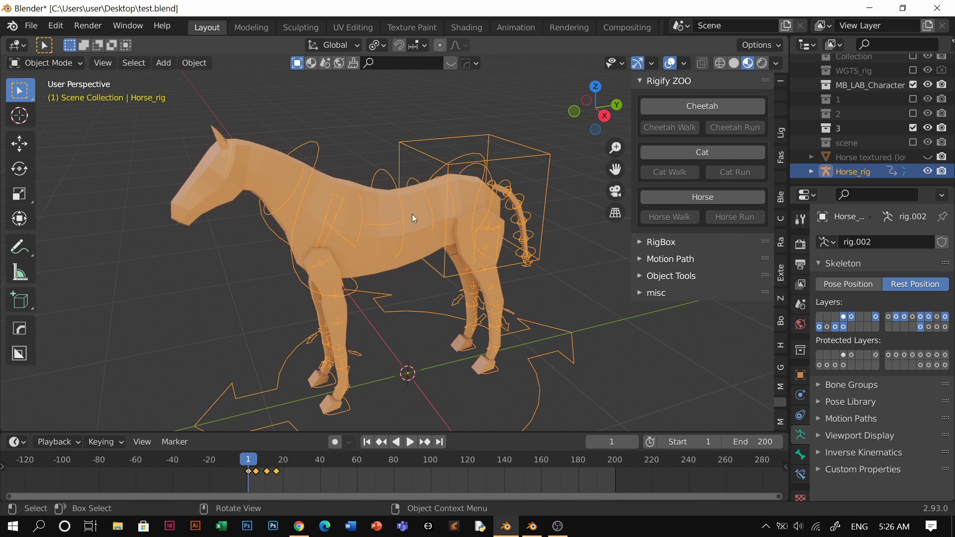
# Step: Try deleting the rig's default horse mesh and undo the deletion
pyautogui.click(376, 256)
pyautogui.press('x')
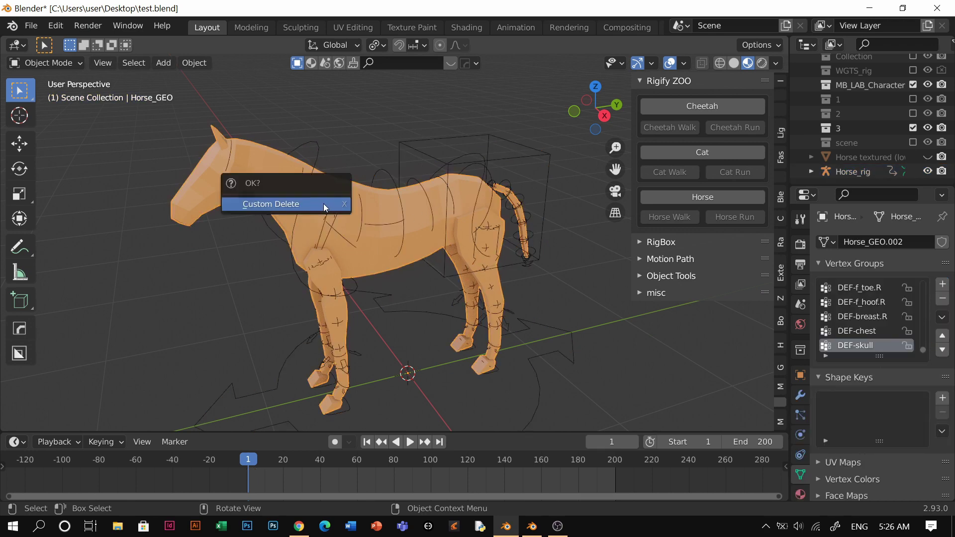
pyautogui.click(324, 204)
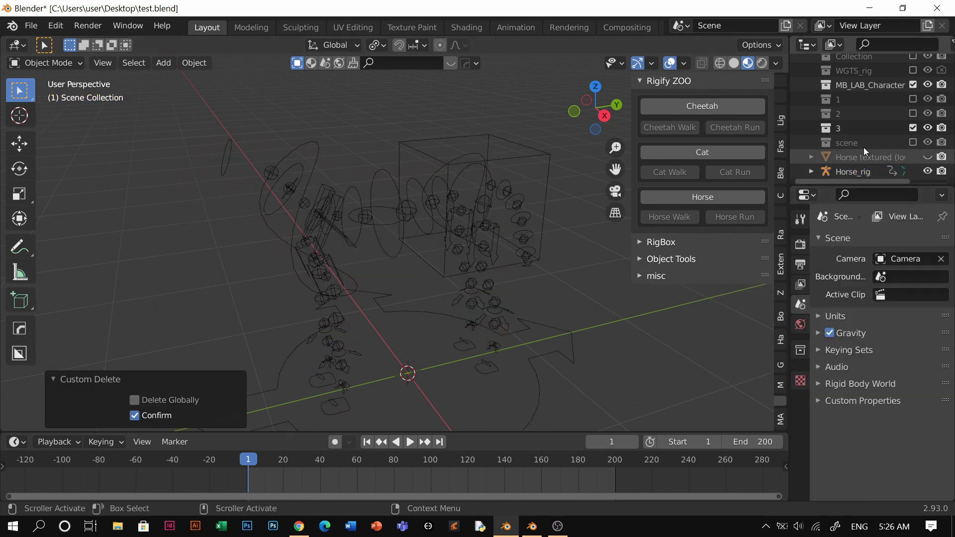
pyautogui.hotkey('ctrl', 'z')
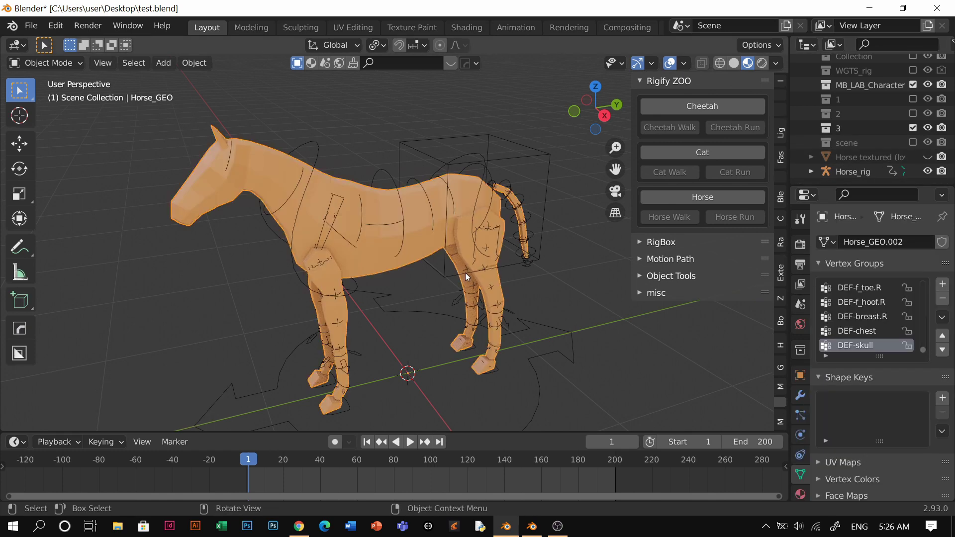
# Step: Show the textured horse temporarily to compare it with the rig's default mesh in Rest Position
pyautogui.click(924, 157)
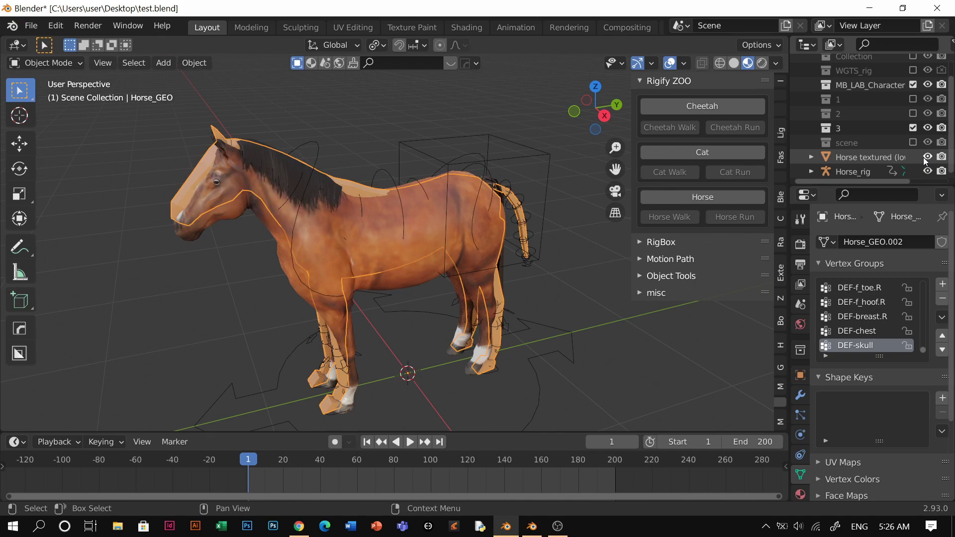
pyautogui.moveTo(443, 199); pyautogui.dragTo(460, 225, button='middle')
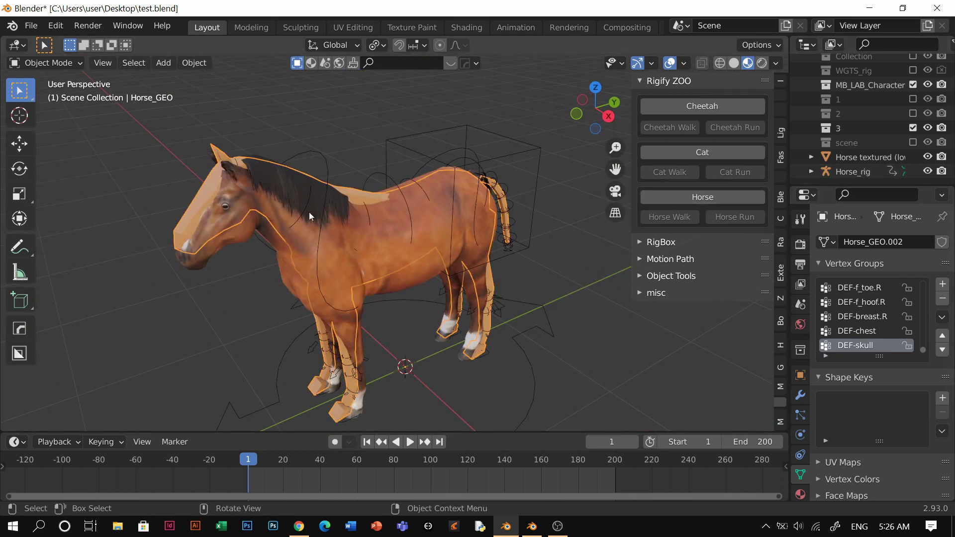
pyautogui.click(928, 157)
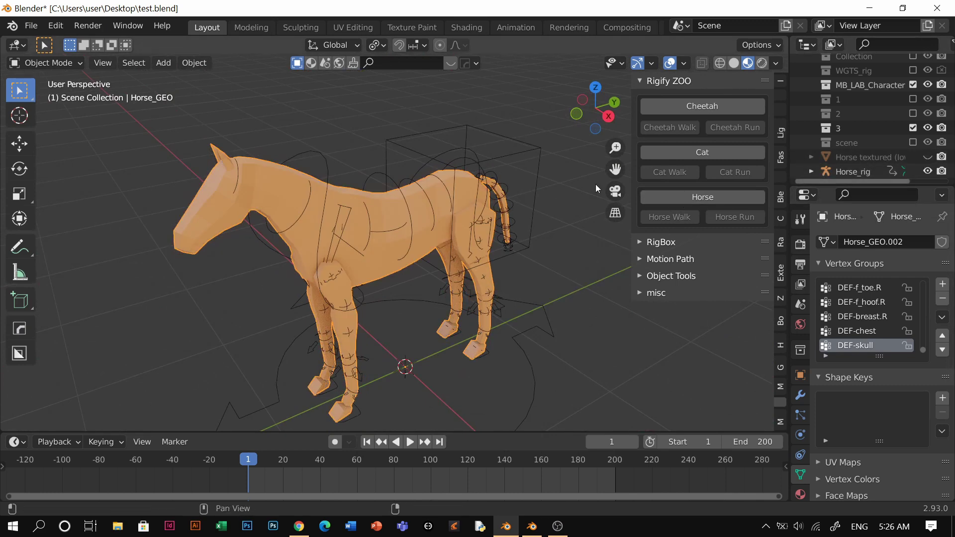
# Step: Delete the rig's default horse mesh and unhide the textured horse
pyautogui.click(258, 184)
pyautogui.click(259, 192)
pyautogui.press('x')
pyautogui.click(284, 197)
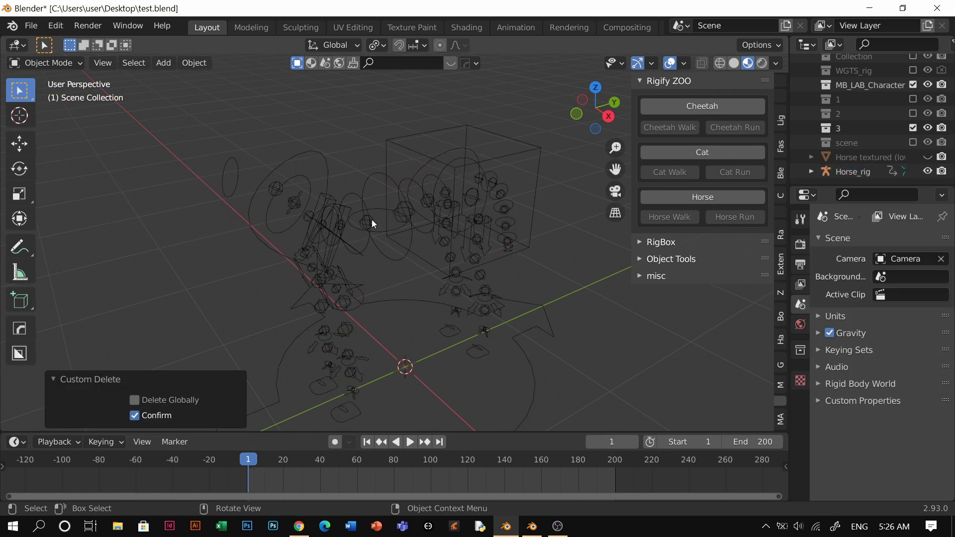
pyautogui.click(928, 157)
pyautogui.moveTo(345, 218); pyautogui.dragTo(420, 237, button='middle')
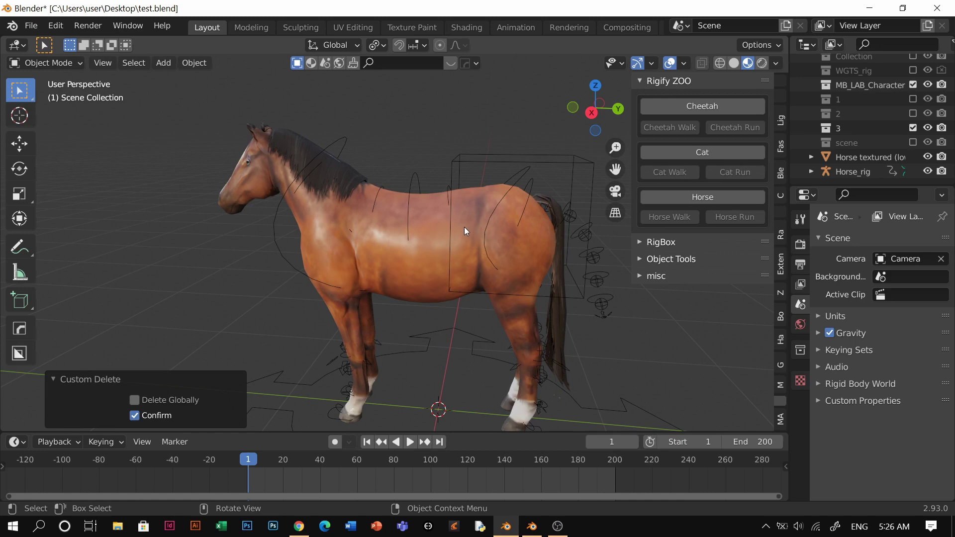
# Step: Parent the textured horse to the horse rig with automatic weights and set the armature to Pose Position
pyautogui.click(419, 215)
pyautogui.press('g')
pyautogui.press('Escape')
pyautogui.keyDown('shift'); pyautogui.click(512, 165); pyautogui.keyUp('shift')
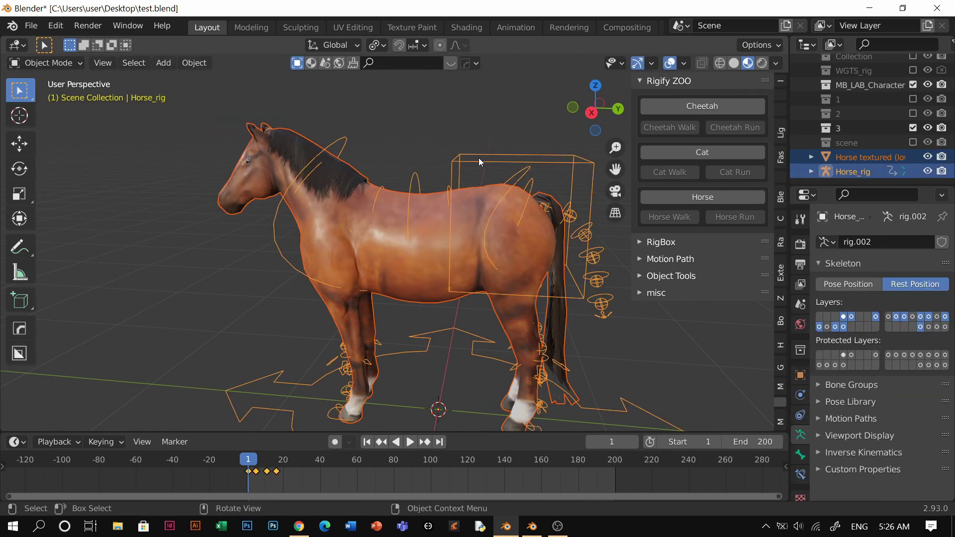
pyautogui.moveTo(487, 157); pyautogui.dragTo(482, 186, button='middle')
pyautogui.hotkey('ctrl', 'p')
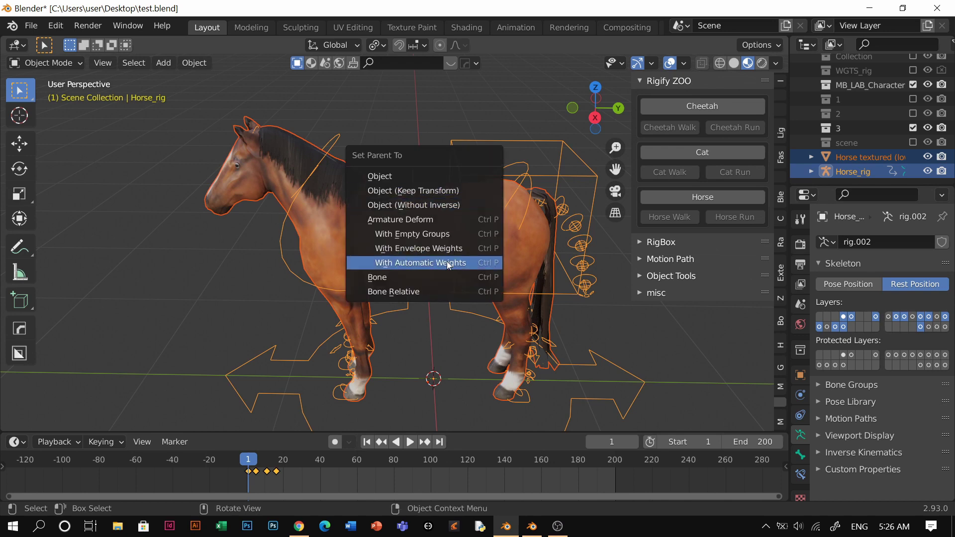
pyautogui.click(444, 262)
pyautogui.moveTo(438, 229); pyautogui.dragTo(476, 163, button='middle')
pyautogui.click(846, 284)
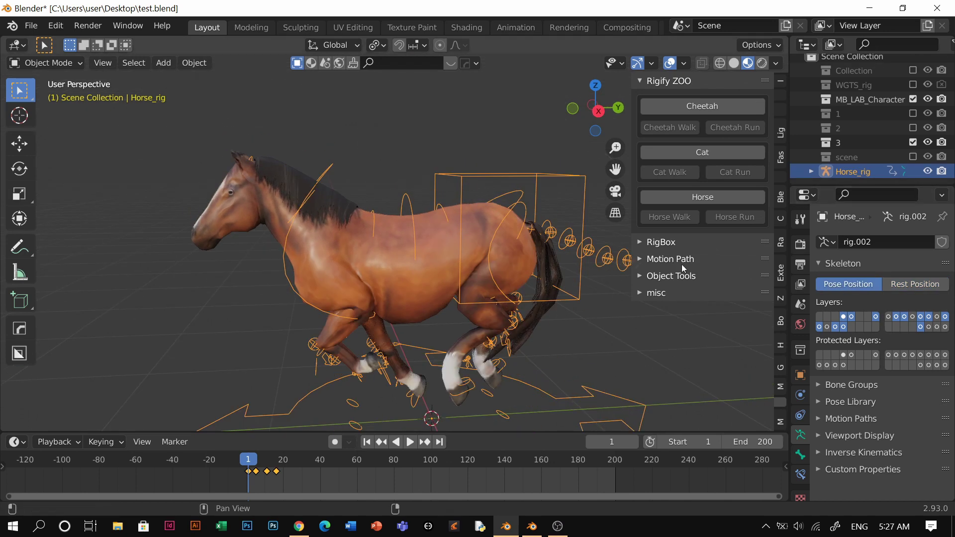
# Step: Play the run animation to check how the textured horse deforms, and return to the first frame
pyautogui.moveTo(458, 215); pyautogui.dragTo(438, 273, button='middle')
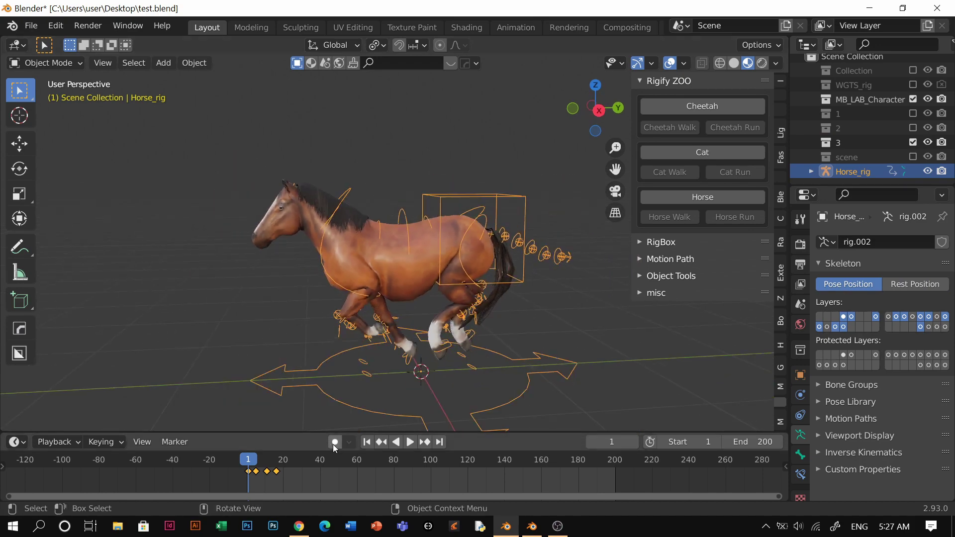
pyautogui.press('space')
pyautogui.click(424, 143)
pyautogui.moveTo(424, 142); pyautogui.dragTo(444, 264, button='middle')
pyautogui.press('space')
pyautogui.press('space')
pyautogui.click(366, 256)
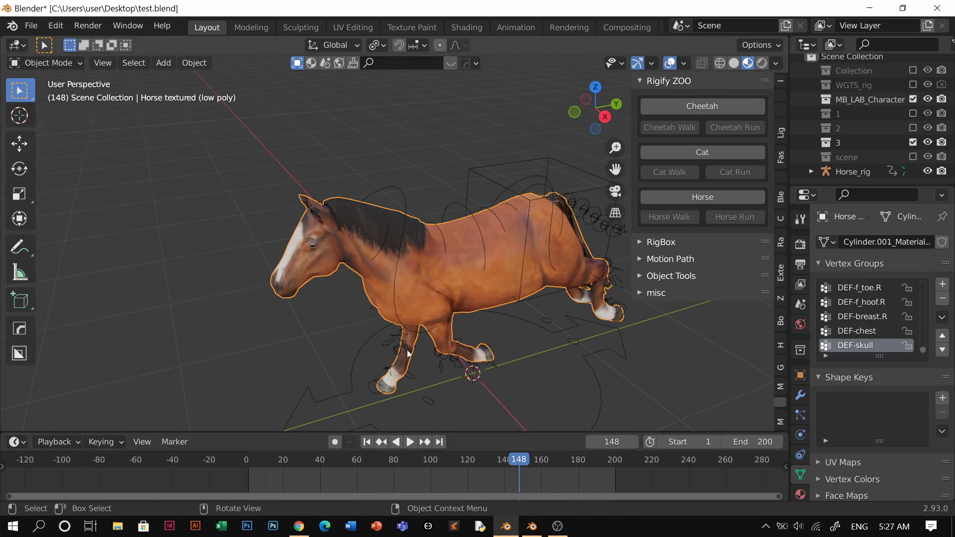
pyautogui.click(369, 441)
# Step: Examine the horse's hindquarters and tail from behind while playing the run animation, and return to the first frame
pyautogui.moveTo(470, 291); pyautogui.dragTo(419, 268, button='middle')
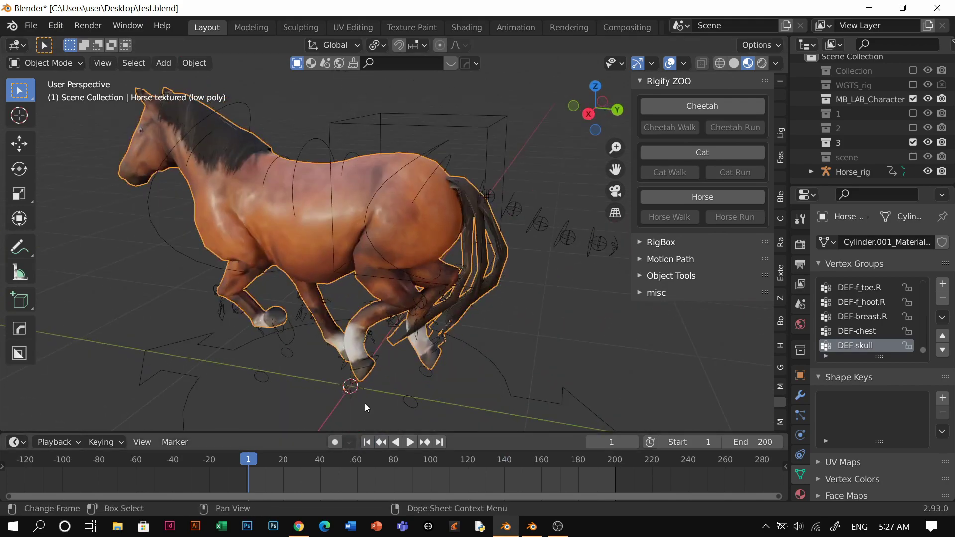
pyautogui.moveTo(315, 233); pyautogui.dragTo(435, 243, button='middle')
pyautogui.moveTo(375, 246); pyautogui.dragTo(413, 294, button='middle')
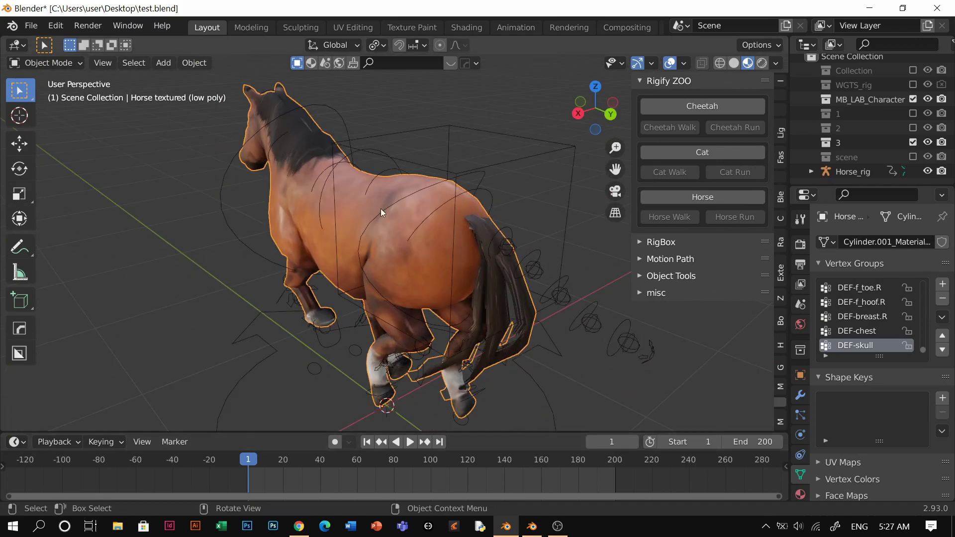
pyautogui.press('space')
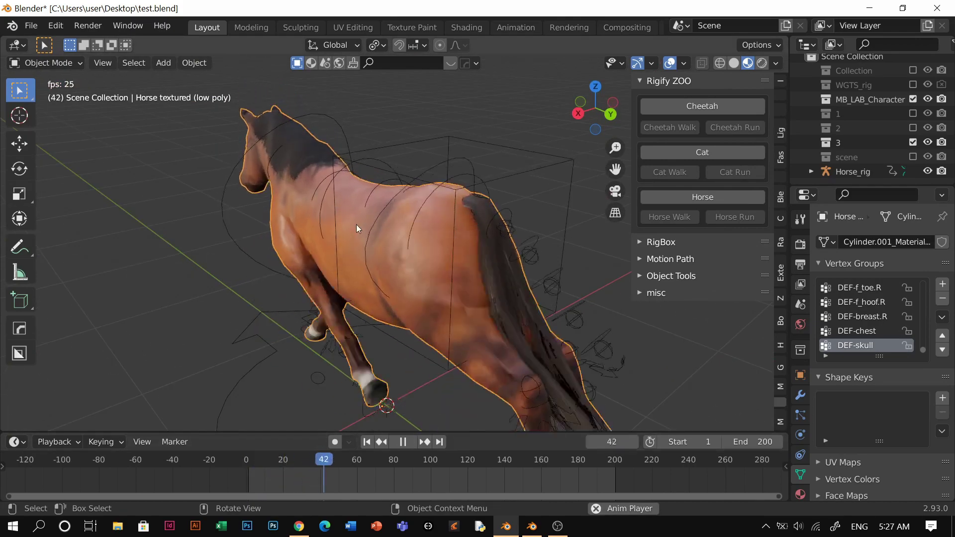
pyautogui.press('space')
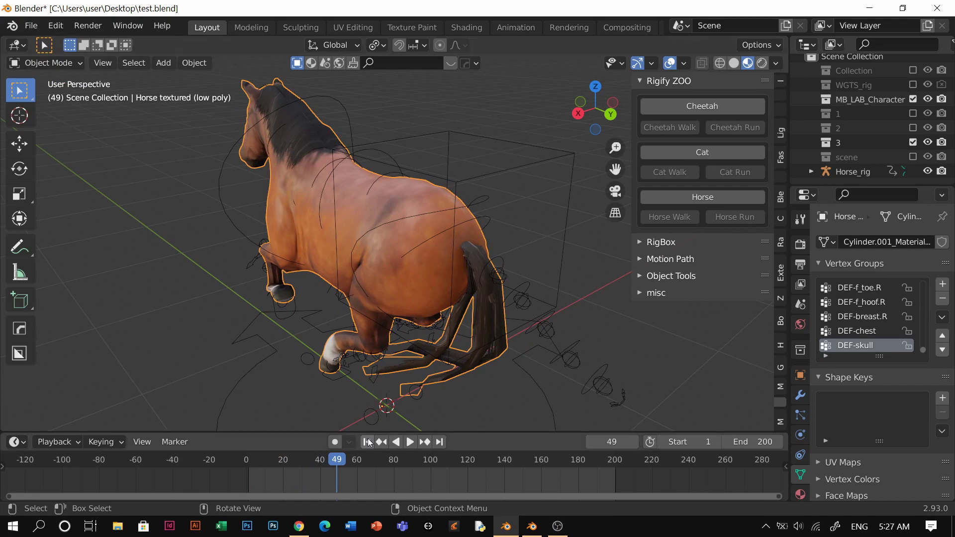
pyautogui.click(369, 444)
# Step: Look through the installed add-ons' tools for the MB-Lab character generator
pyautogui.moveTo(351, 251); pyautogui.dragTo(459, 260, button='middle')
pyautogui.scroll(-3, 422, 232)
pyautogui.press('n')
pyautogui.press('n')
pyautogui.click(781, 390)
pyautogui.click(780, 358)
pyautogui.click(780, 348)
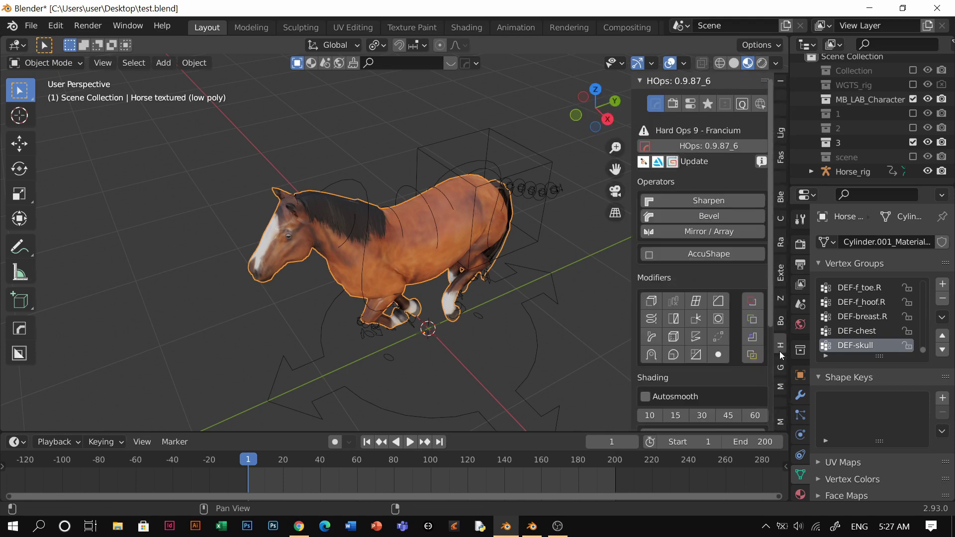
pyautogui.click(781, 391)
pyautogui.click(780, 365)
pyautogui.click(780, 346)
pyautogui.click(780, 323)
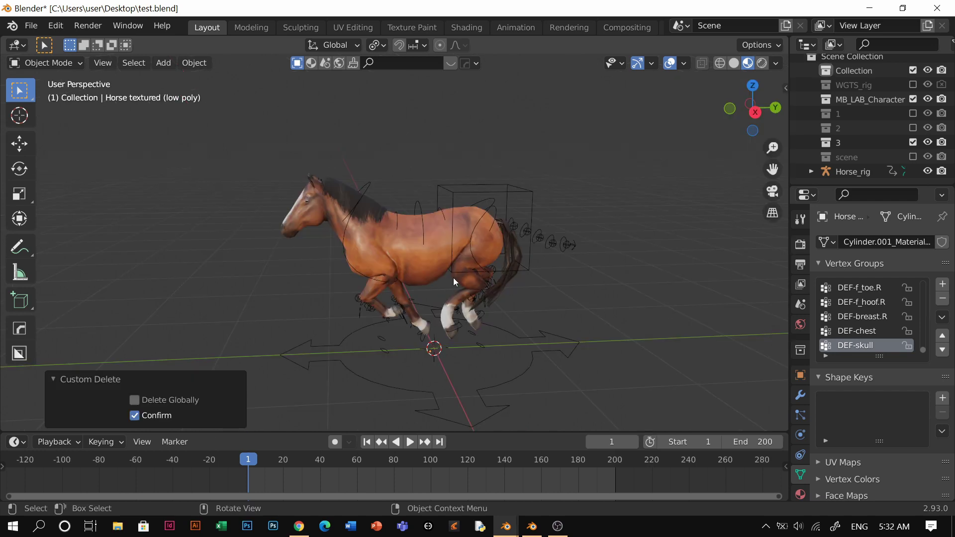
# Step: Show the MB-Lab creation options and compare the Cycles and EEVEE engine choices, ending on EEVEE
pyautogui.press('n')
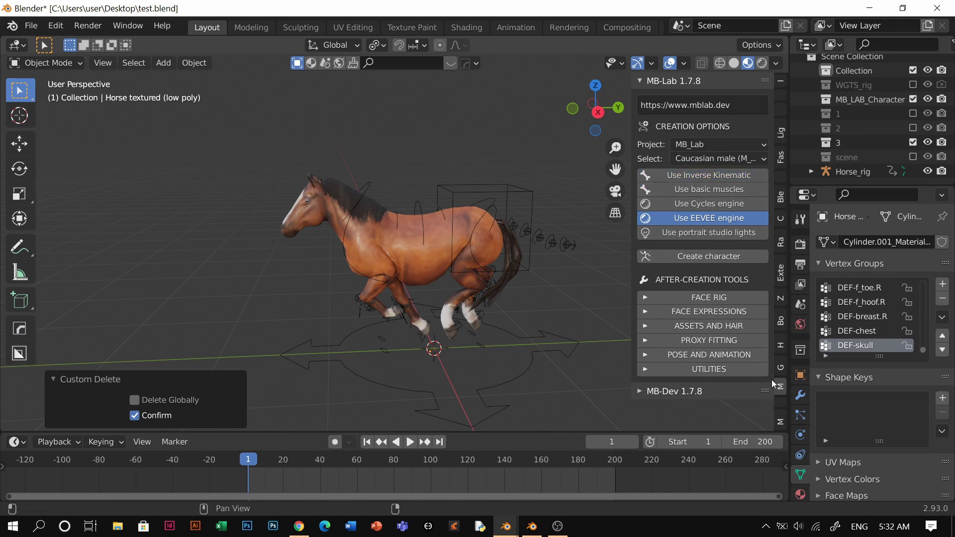
pyautogui.click(708, 392)
pyautogui.click(691, 204)
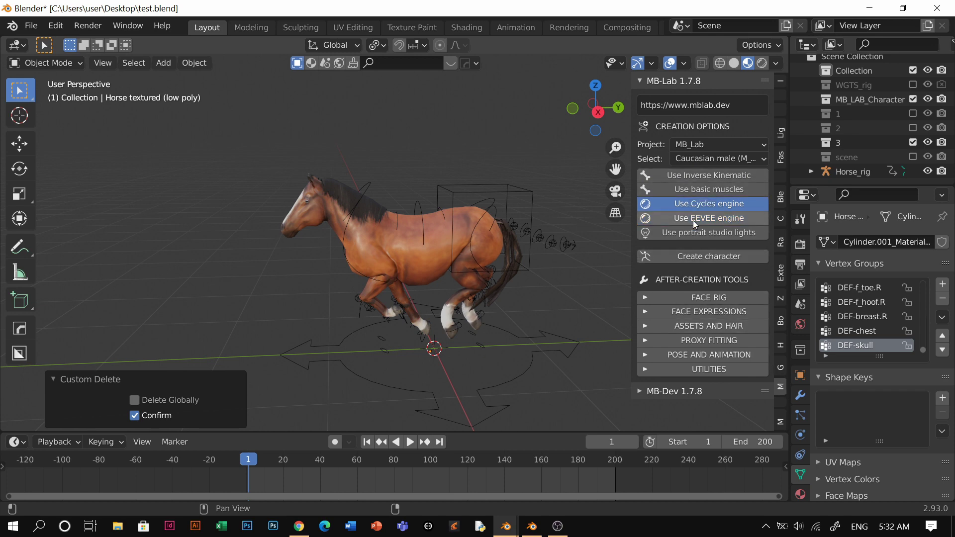
pyautogui.click(694, 221)
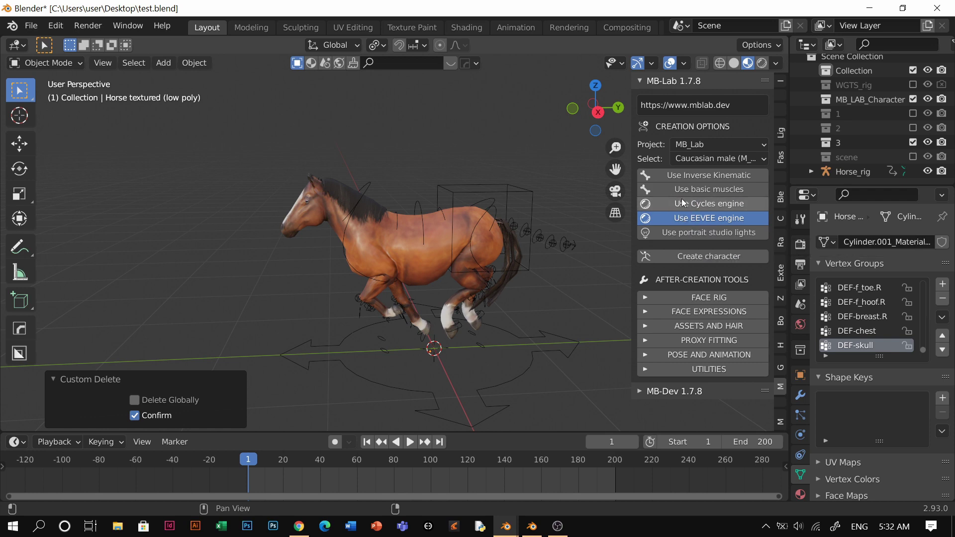
pyautogui.click(682, 210)
pyautogui.click(685, 221)
pyautogui.click(689, 205)
pyautogui.click(688, 221)
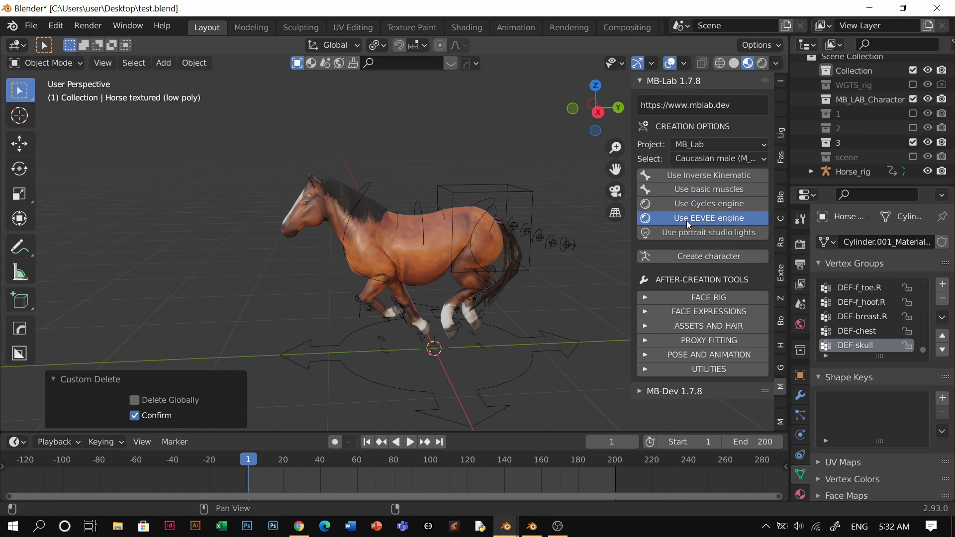
# Step: Enable inverse kinematics for the new MB-Lab character
pyautogui.moveTo(514, 233); pyautogui.dragTo(533, 241, button='middle')
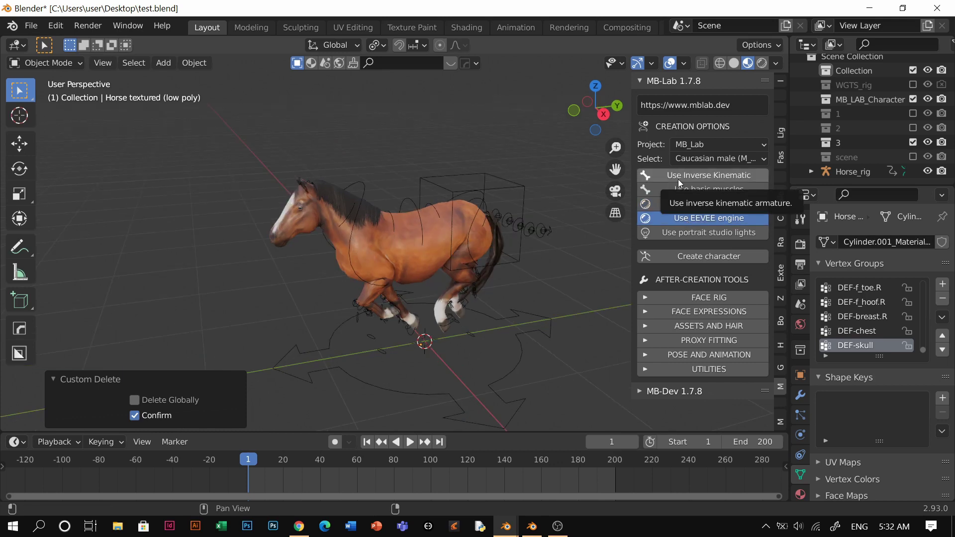
pyautogui.click(678, 179)
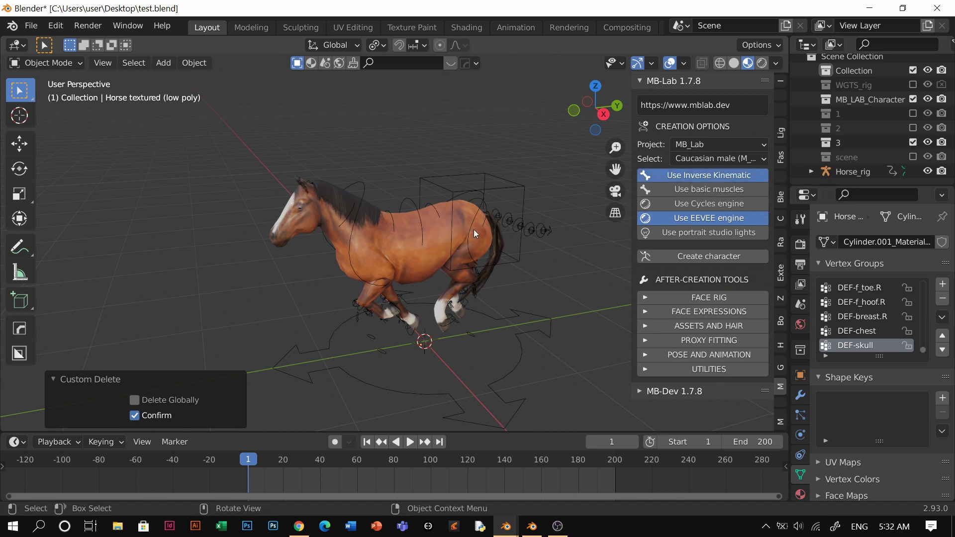
pyautogui.moveTo(454, 254); pyautogui.dragTo(428, 255, button='middle')
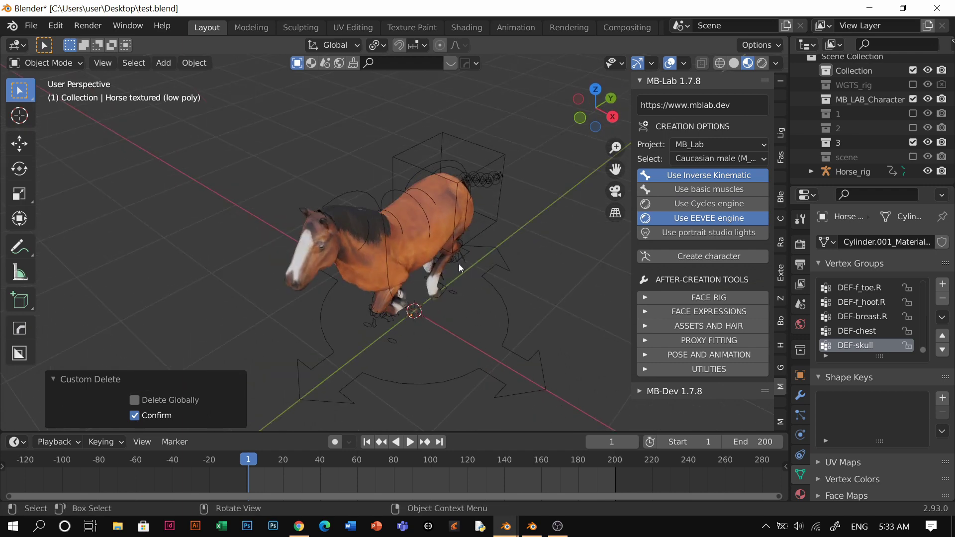
pyautogui.click(688, 175)
pyautogui.moveTo(430, 255); pyautogui.dragTo(426, 222, button='middle')
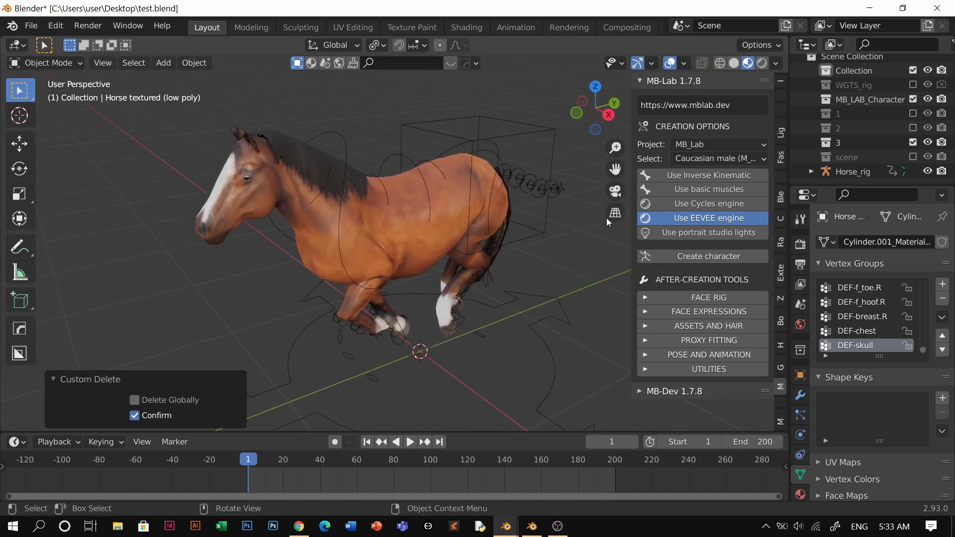
pyautogui.click(696, 177)
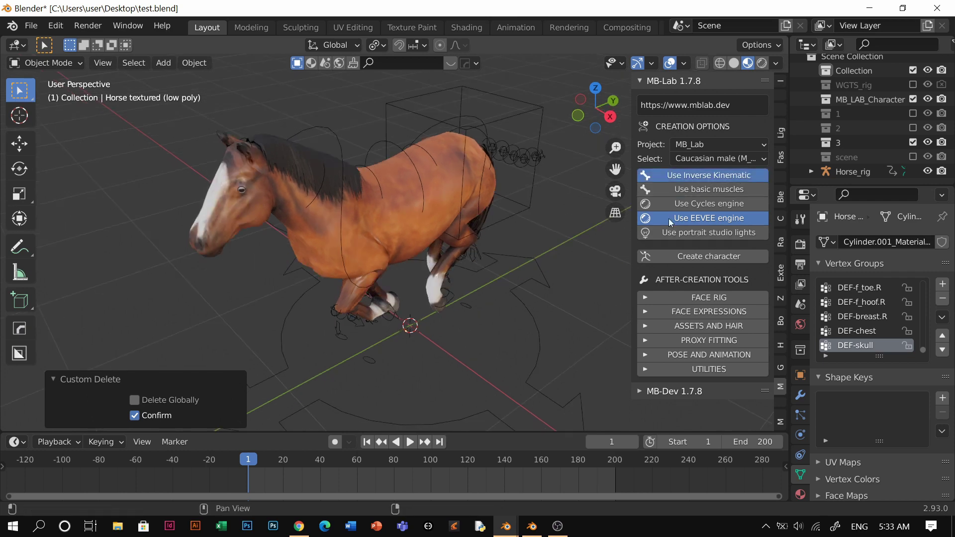
pyautogui.moveTo(432, 227); pyautogui.dragTo(428, 224, button='middle')
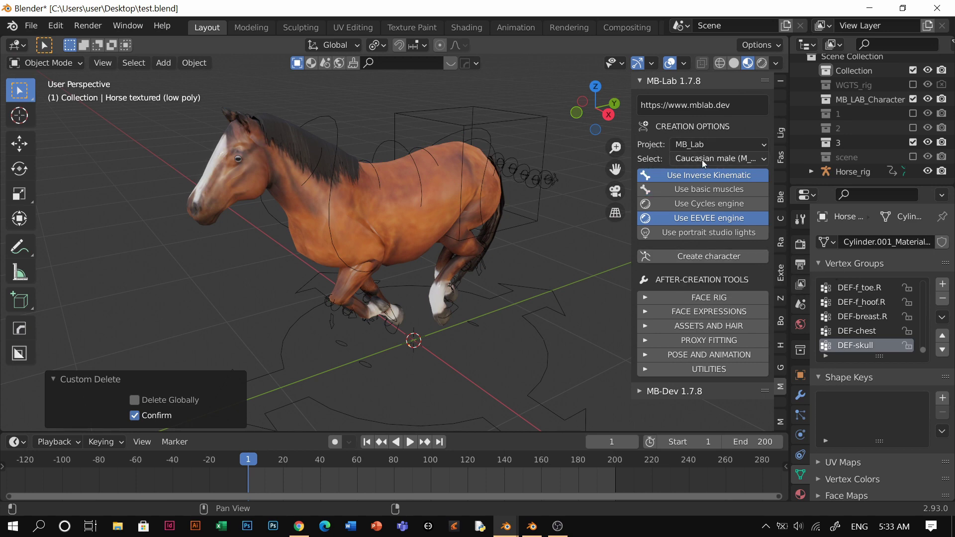
# Step: Choose the Caucasian male (M_CA01) template and create the MB-Lab character
pyautogui.click(702, 160)
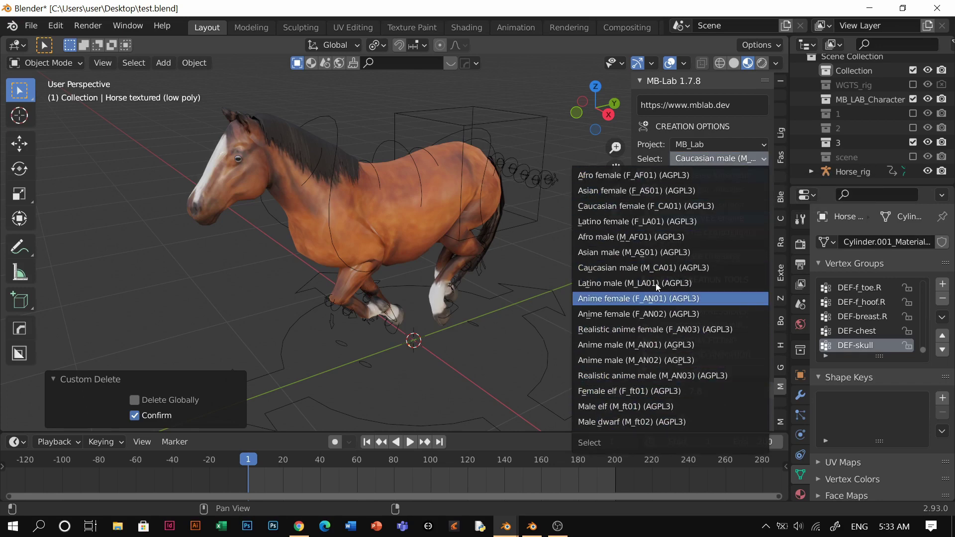
pyautogui.click(681, 269)
pyautogui.click(708, 158)
pyautogui.click(642, 266)
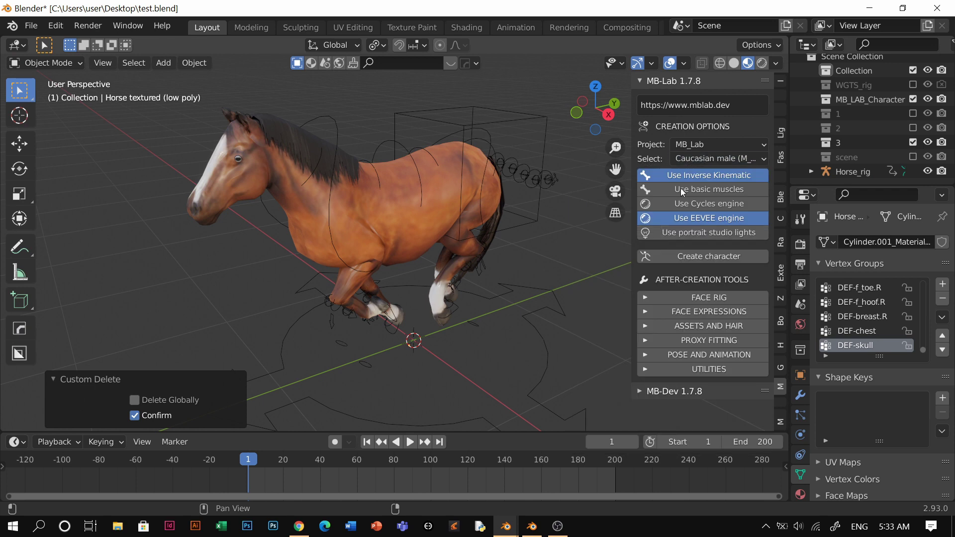
pyautogui.click(690, 258)
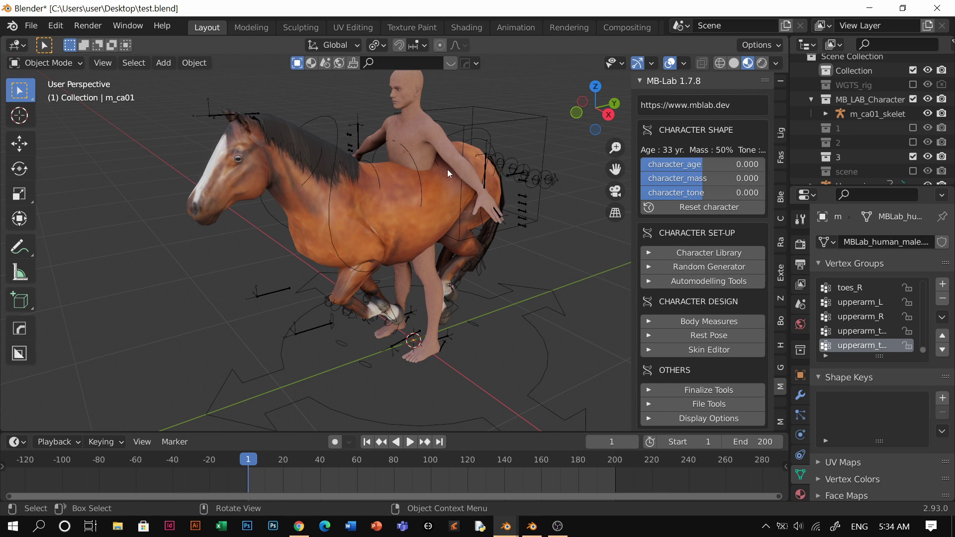
pyautogui.press('n')
pyautogui.click(412, 143)
pyautogui.scroll(3, 414, 200)
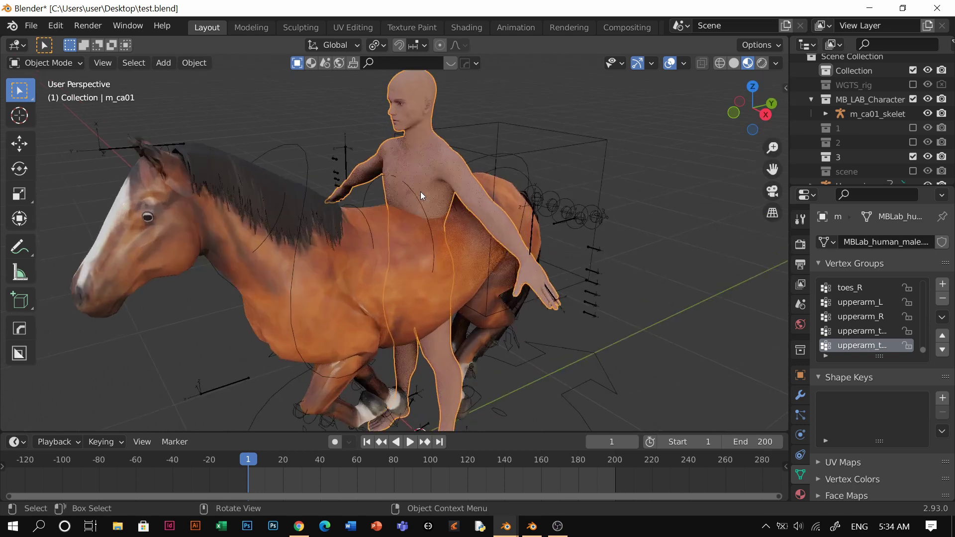
# Step: Move the textured horse and its rig into a new collection named 1 and hide that collection
pyautogui.click(595, 282)
pyautogui.moveTo(497, 240); pyautogui.dragTo(403, 231, button='middle')
pyautogui.click(421, 251)
pyautogui.keyDown('shift'); pyautogui.click(345, 175); pyautogui.keyUp('shift')
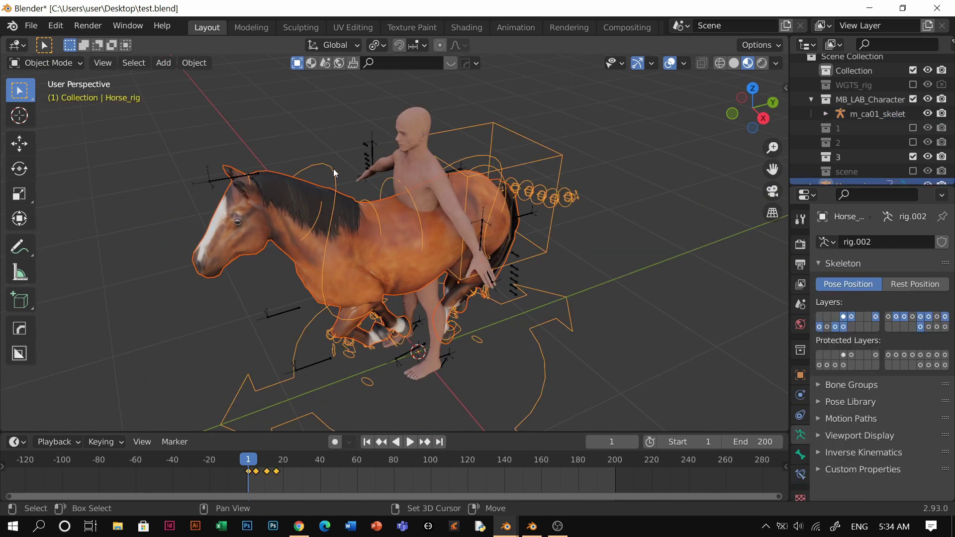
pyautogui.press('m')
pyautogui.click(314, 56)
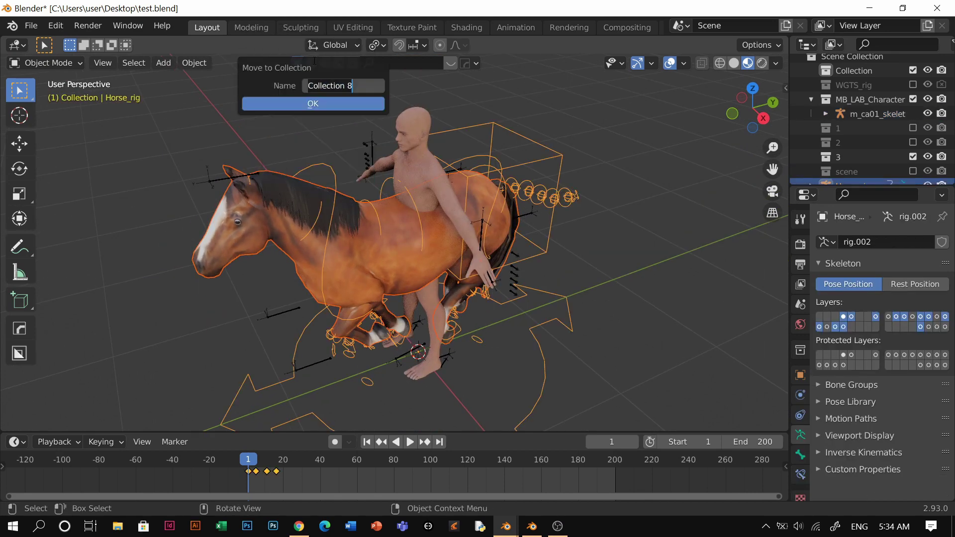
pyautogui.press('Return')
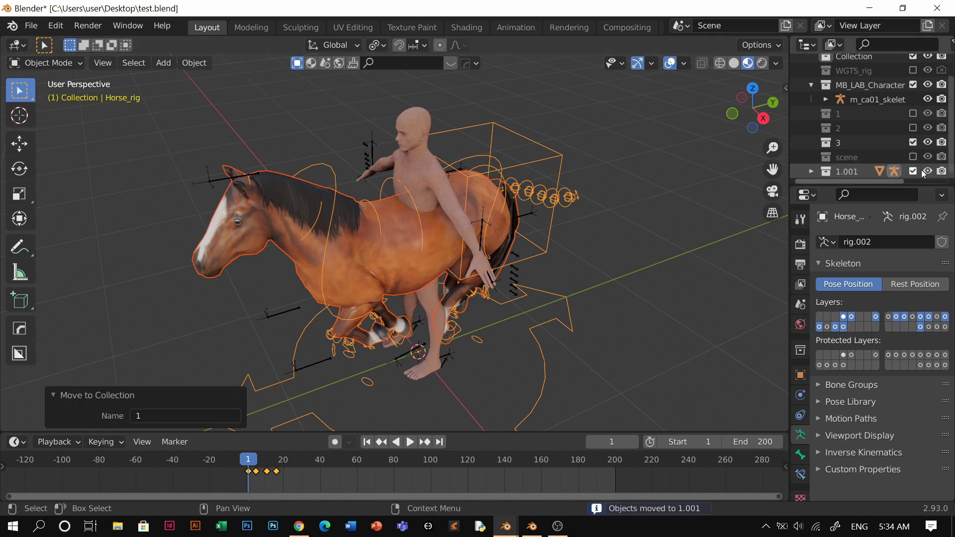
pyautogui.click(927, 171)
# Step: Select the male character's body mesh
pyautogui.click(415, 203)
pyautogui.moveTo(415, 203); pyautogui.dragTo(454, 331, button='middle')
pyautogui.scroll(5, 417, 201)
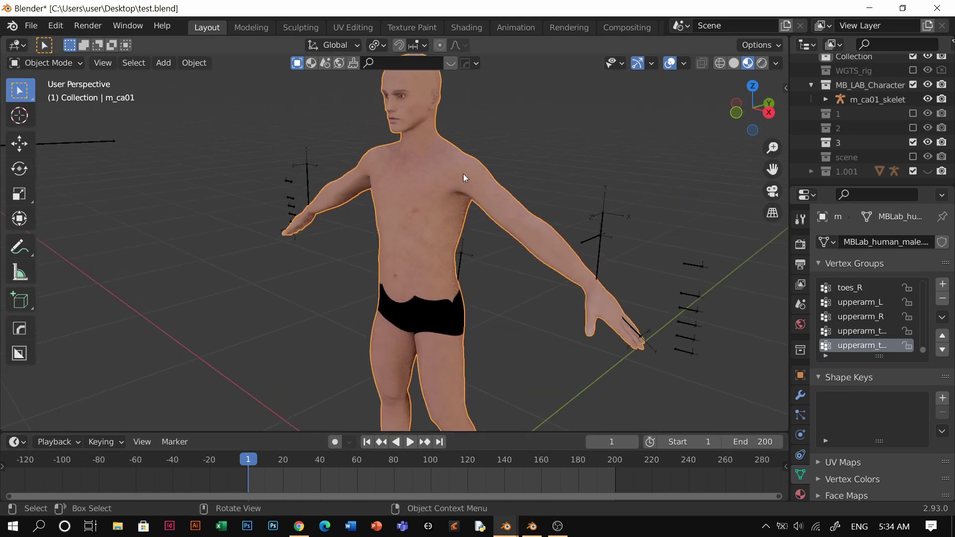
pyautogui.press('g')
pyautogui.press('Escape')
pyautogui.press('g')
pyautogui.press('Escape')
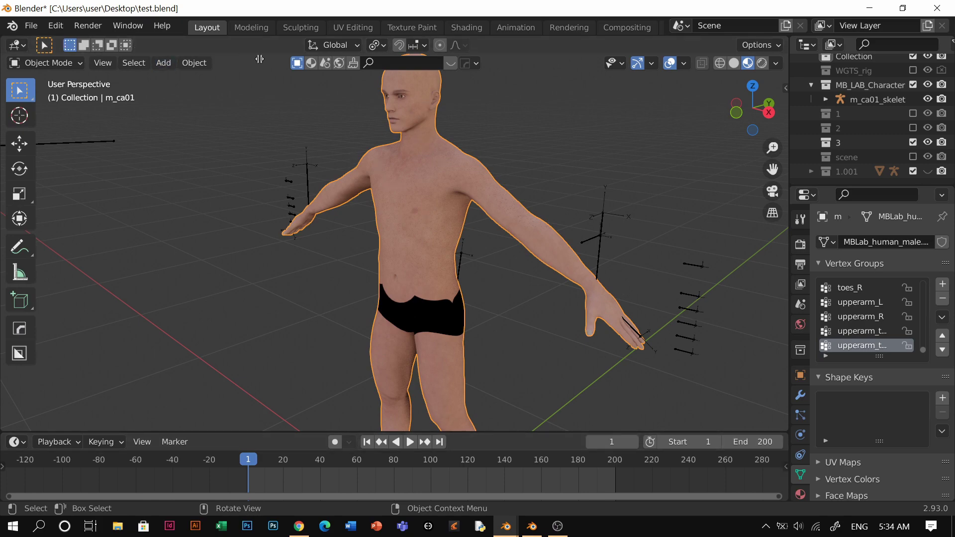
# Step: Split the 3D viewport and show the character's MBLab_skin2.002 material in a Shader Editor beside it
pyautogui.moveTo(269, 60); pyautogui.dragTo(306, 62)
pyautogui.hotkey('shift', 'F3')
pyautogui.scroll(-1, 206, 264)
pyautogui.moveTo(239, 252); pyautogui.dragTo(94, 169, button='middle')
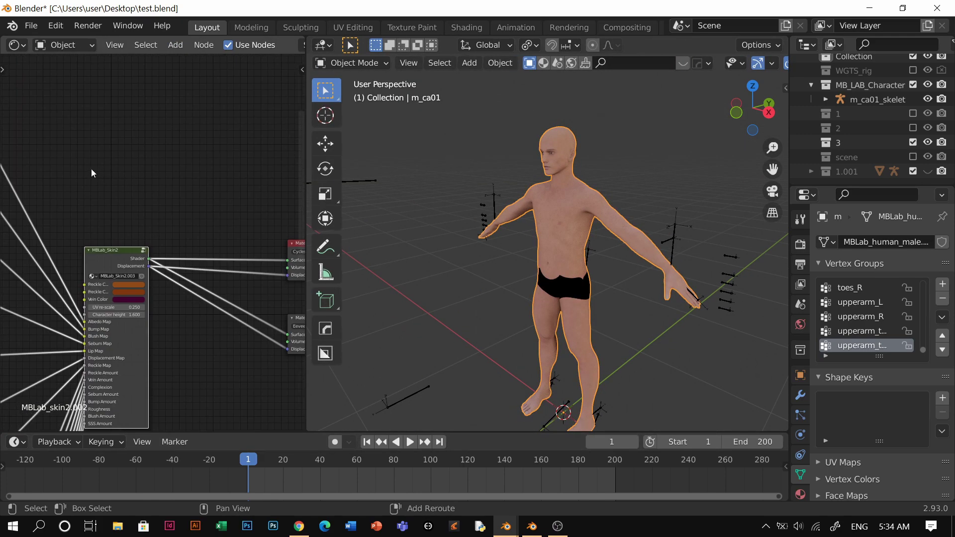
pyautogui.scroll(-3, 223, 224)
pyautogui.moveTo(221, 204); pyautogui.dragTo(148, 141, button='middle')
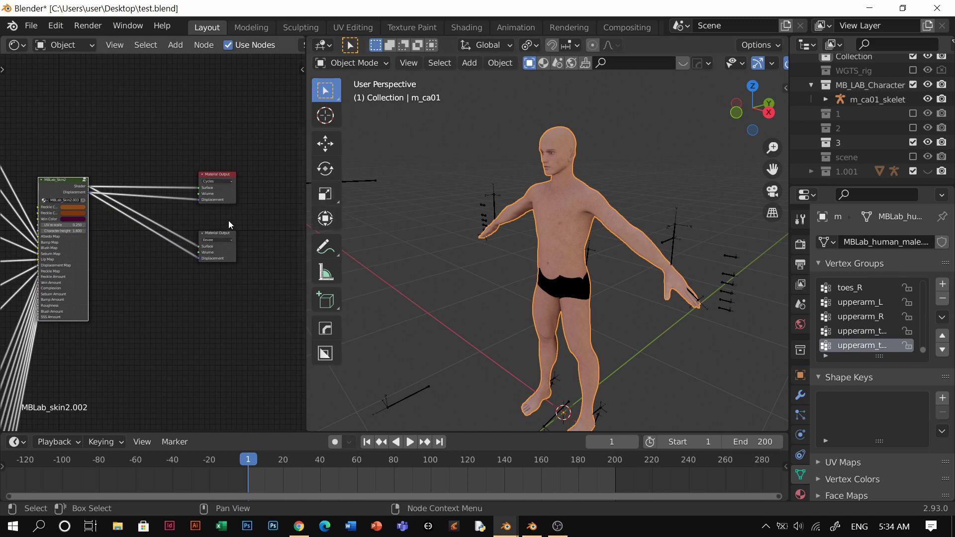
# Step: Duplicate the Eevee Material Output node and place the copy below the original
pyautogui.scroll(4, 222, 236)
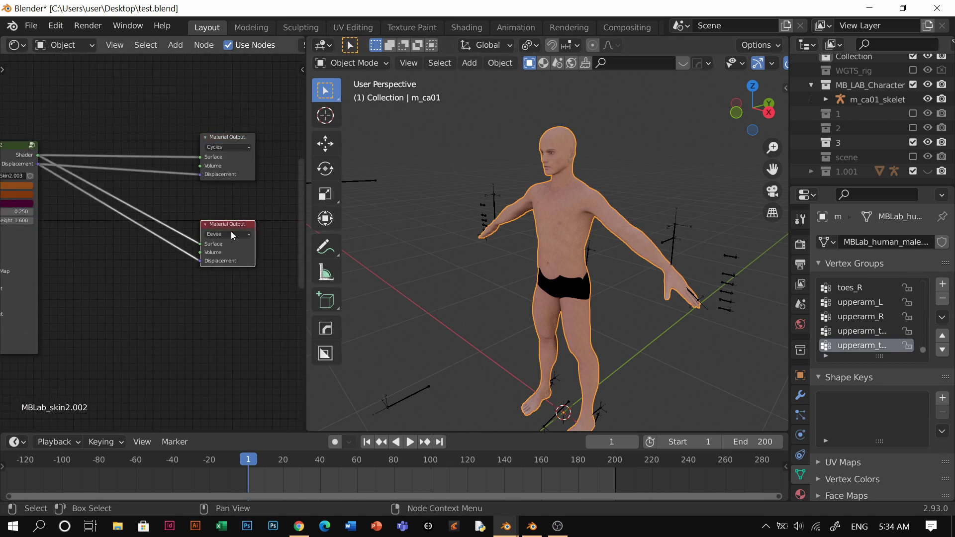
pyautogui.scroll(-2, 232, 235)
pyautogui.hotkey('shift', 'd')
pyautogui.click(276, 318)
# Step: Add a Principled BSDF node, connect it to the duplicated Material Output's Surface input and make that output active
pyautogui.scroll(-1, 199, 298)
pyautogui.hotkey('shift', 'a')
pyautogui.click(192, 292)
pyautogui.write('bsd')
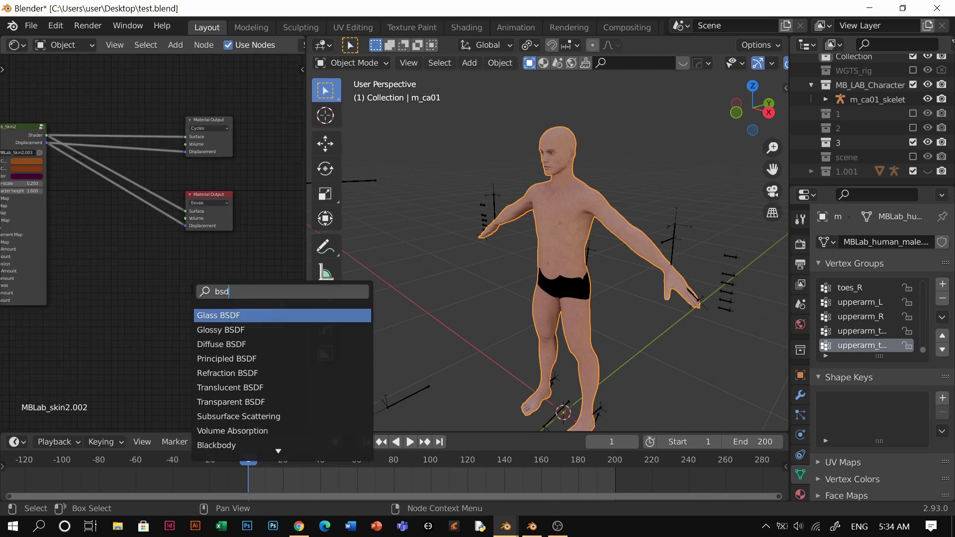
pyautogui.press('Down')
pyautogui.press('Down')
pyautogui.press('Down')
pyautogui.press('Return')
pyautogui.click(93, 290)
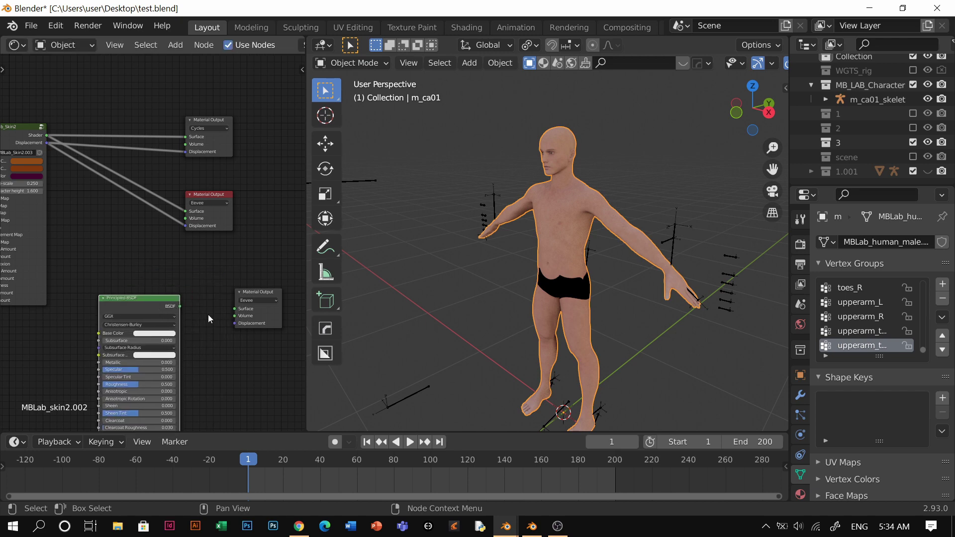
pyautogui.moveTo(179, 307); pyautogui.dragTo(269, 310)
pyautogui.click(264, 298)
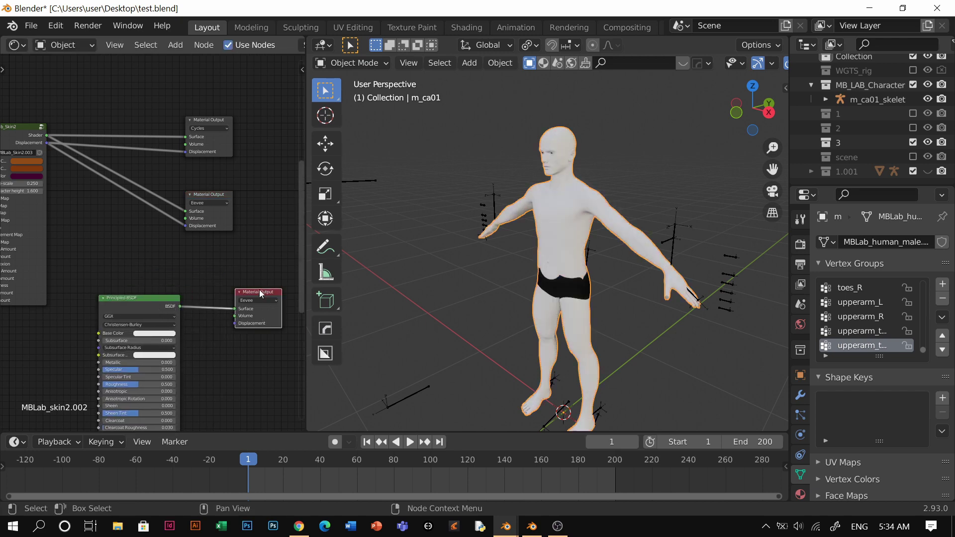
# Step: Set the Principled BSDF base colour to a peach skin tone with hue 0.044, saturation 0.724 and value 0.800
pyautogui.click(166, 332)
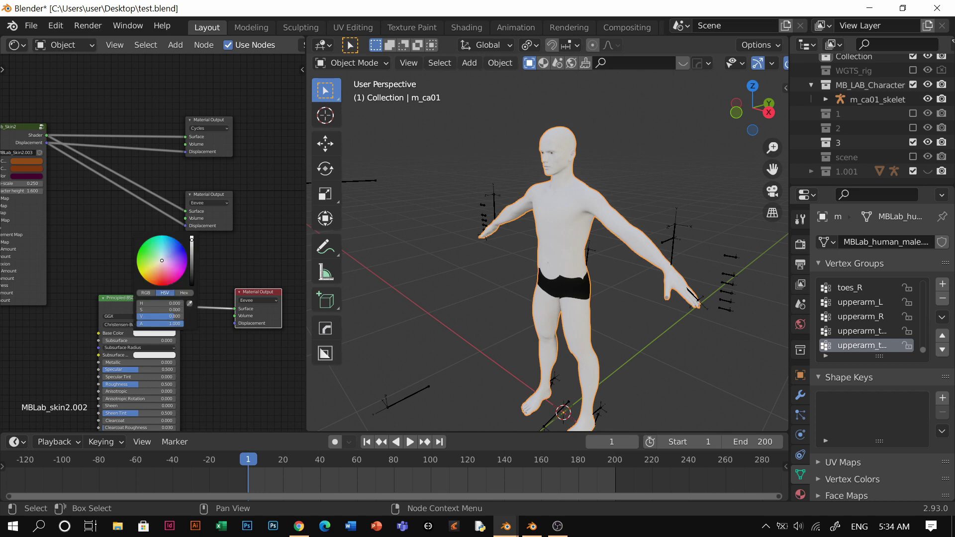
pyautogui.click(159, 268)
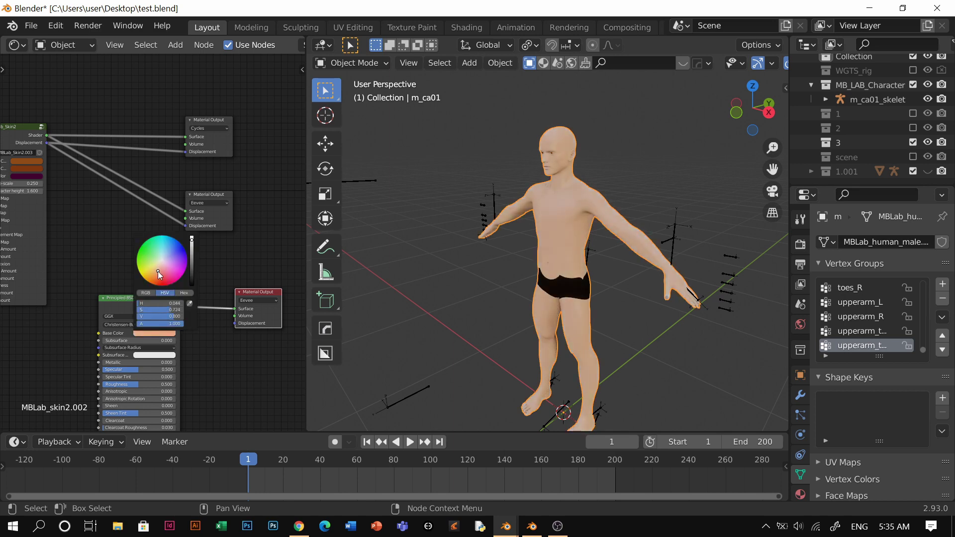
pyautogui.click(641, 171)
pyautogui.scroll(-1, 538, 220)
pyautogui.moveTo(536, 202); pyautogui.dragTo(565, 214, button='middle')
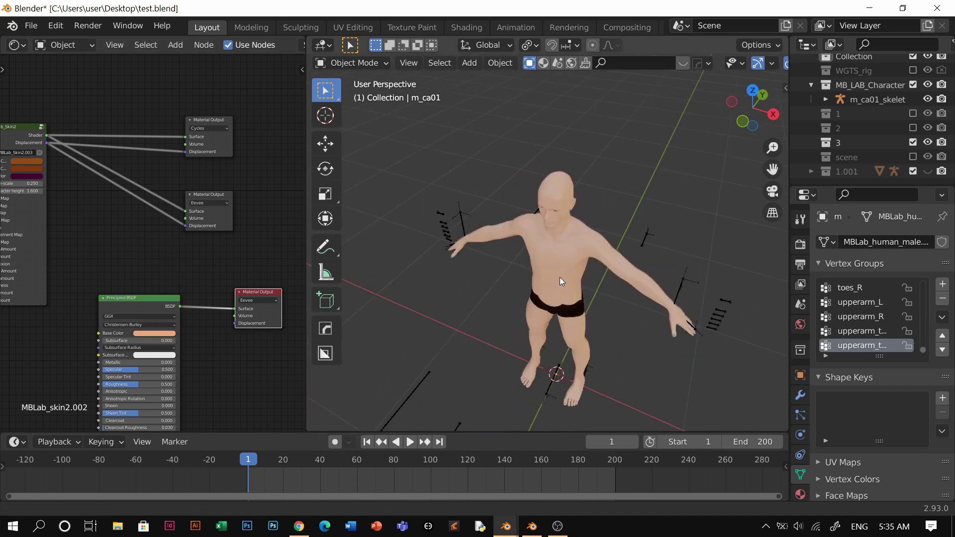
# Step: Compare the original Eevee skin output with the simple Principled BSDF output on the character, leaving the simple output active
pyautogui.click(205, 198)
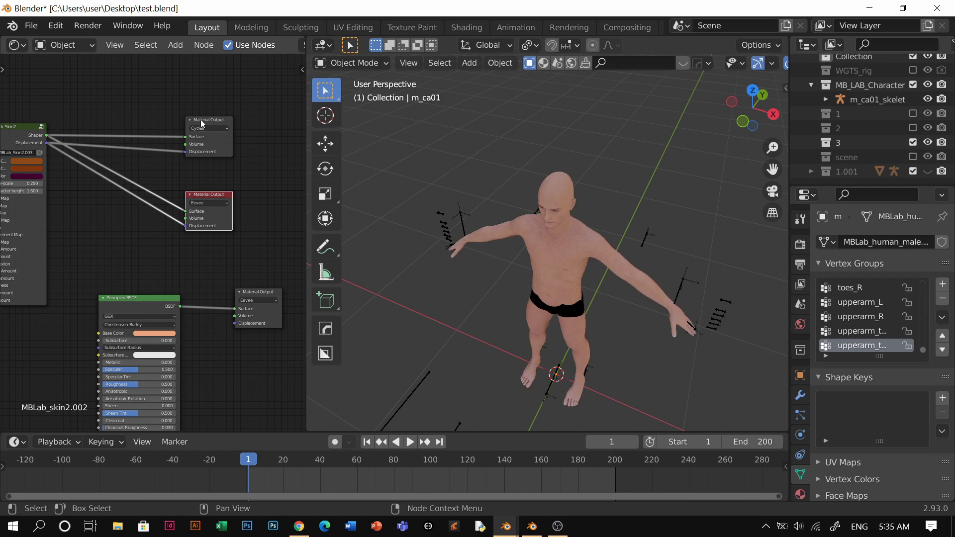
pyautogui.scroll(3, 194, 161)
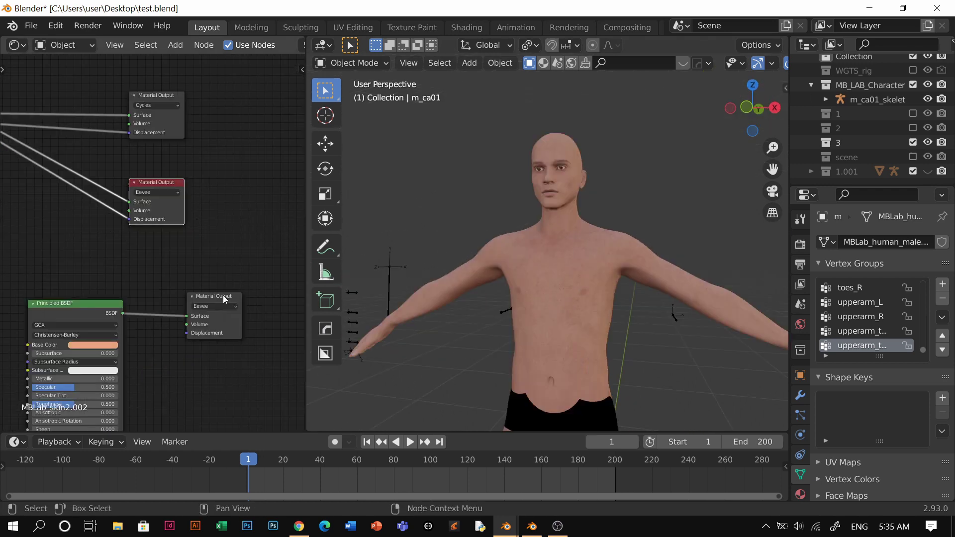
pyautogui.click(224, 297)
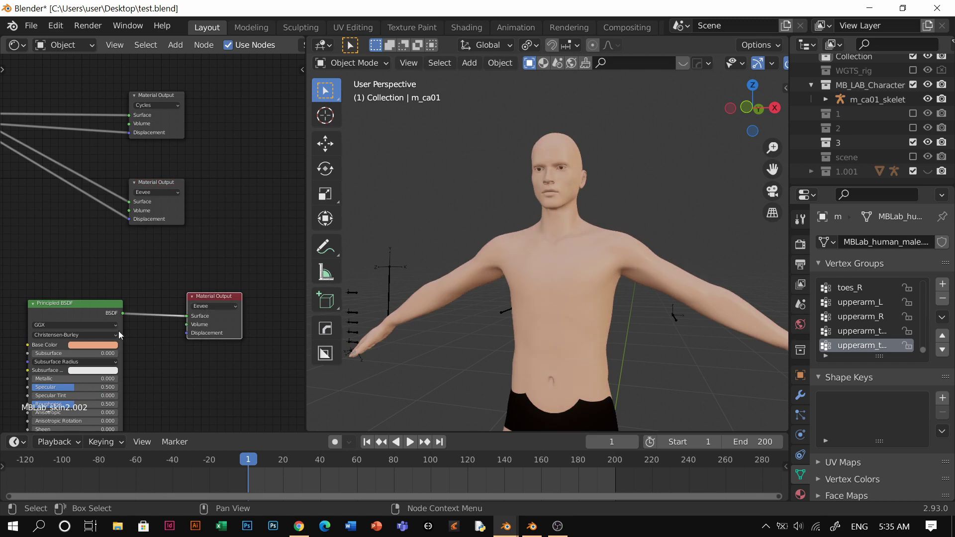
pyautogui.moveTo(613, 247); pyautogui.dragTo(608, 305, button='middle')
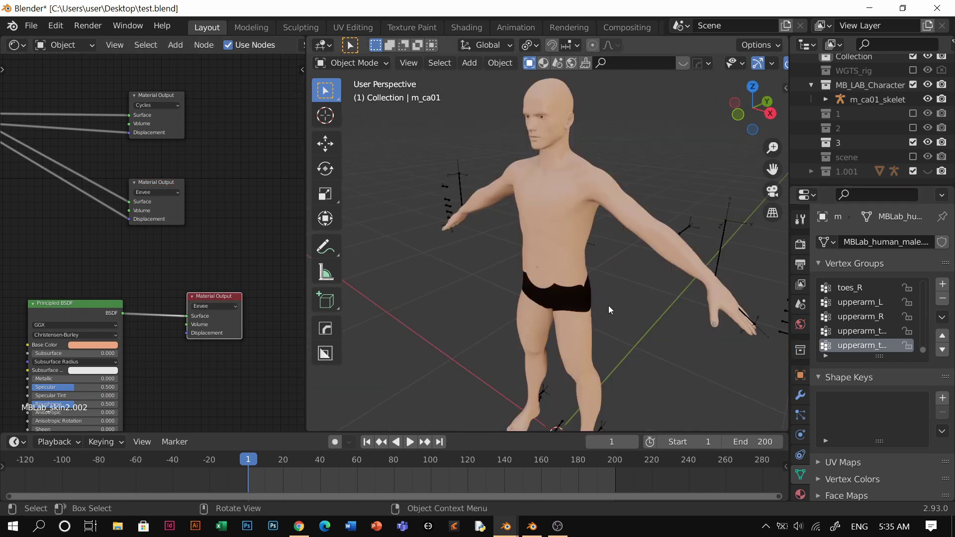
# Step: Show the character's modifier settings and switch the 3D viewport to Solid shading
pyautogui.click(800, 395)
pyautogui.moveTo(557, 199); pyautogui.dragTo(571, 245, button='middle')
pyautogui.press('z')
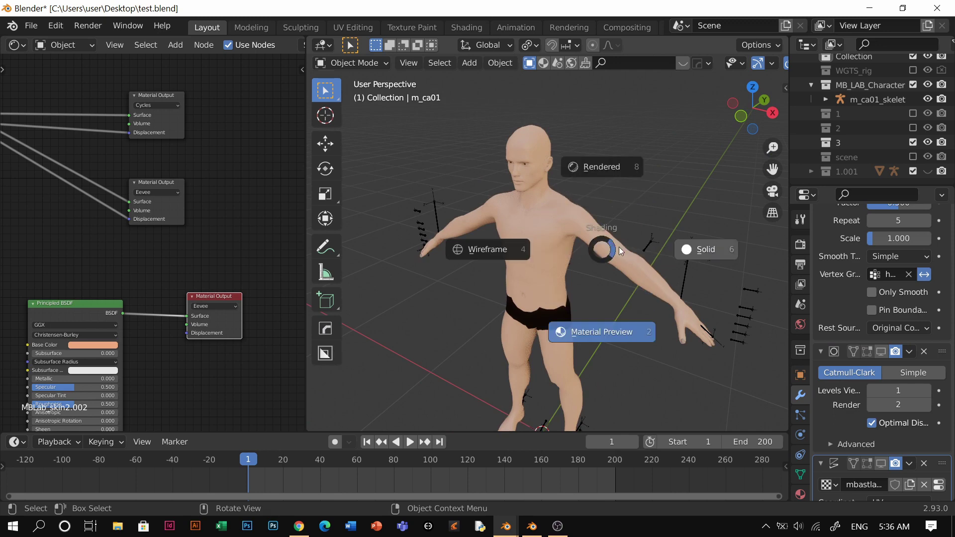
pyautogui.click(687, 248)
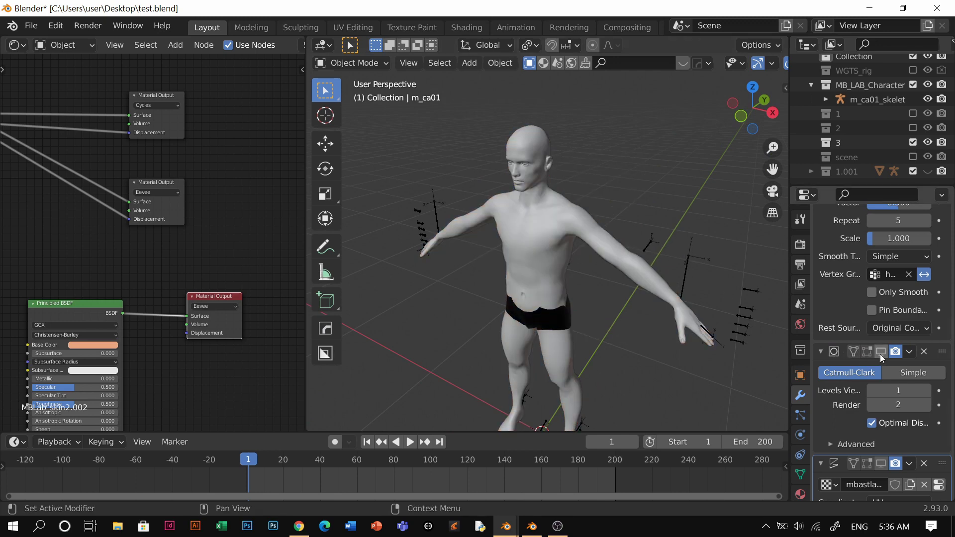
# Step: Check the body's Catmull-Clark subdivision in the viewport and delete that modifier
pyautogui.click(556, 233)
pyautogui.moveTo(546, 239); pyautogui.dragTo(512, 243, button='middle')
pyautogui.keyDown('shift'); pyautogui.moveTo(680, 316); pyautogui.dragTo(630, 291, button='middle'); pyautogui.keyUp('shift')
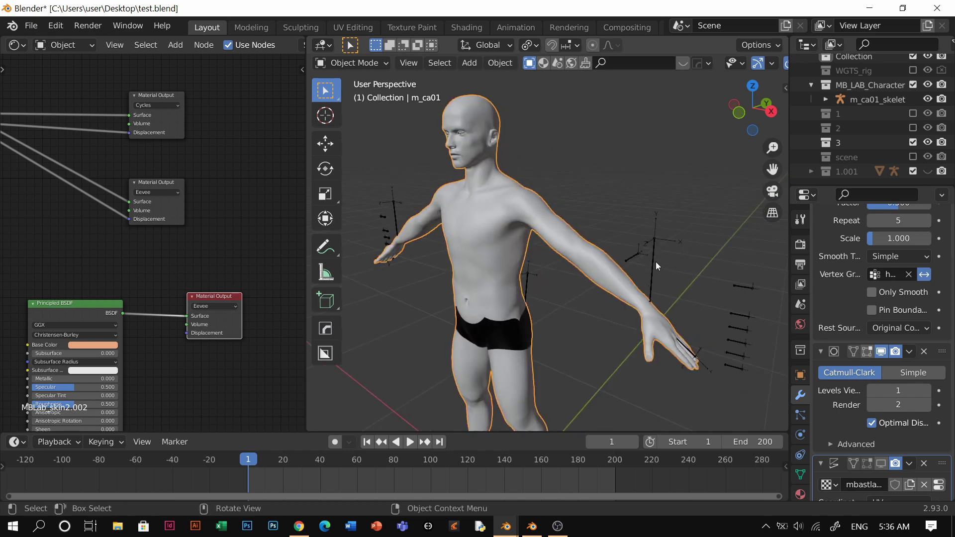
pyautogui.moveTo(502, 222); pyautogui.dragTo(555, 229, button='middle')
pyautogui.click(881, 352)
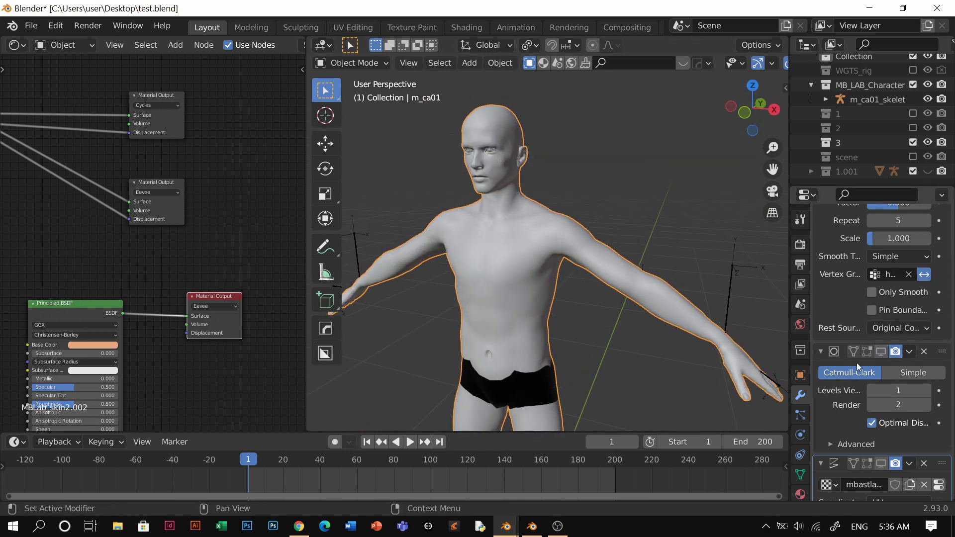
pyautogui.press('x')
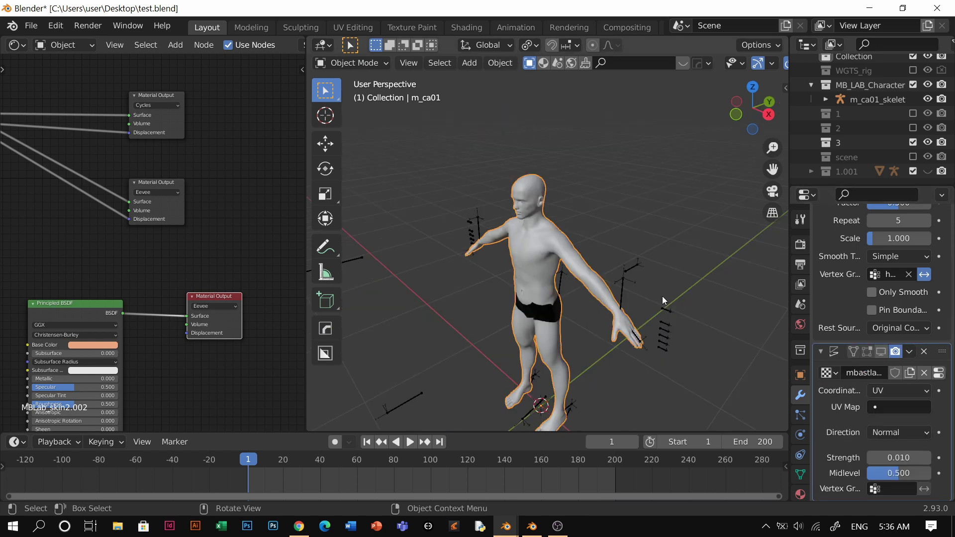
# Step: Try moving the left arm control IK_control_a_L of m_ca01_skeleton in Pose Mode and return to Object Mode
pyautogui.moveTo(577, 291); pyautogui.dragTo(599, 271, button='middle')
pyautogui.click(628, 253)
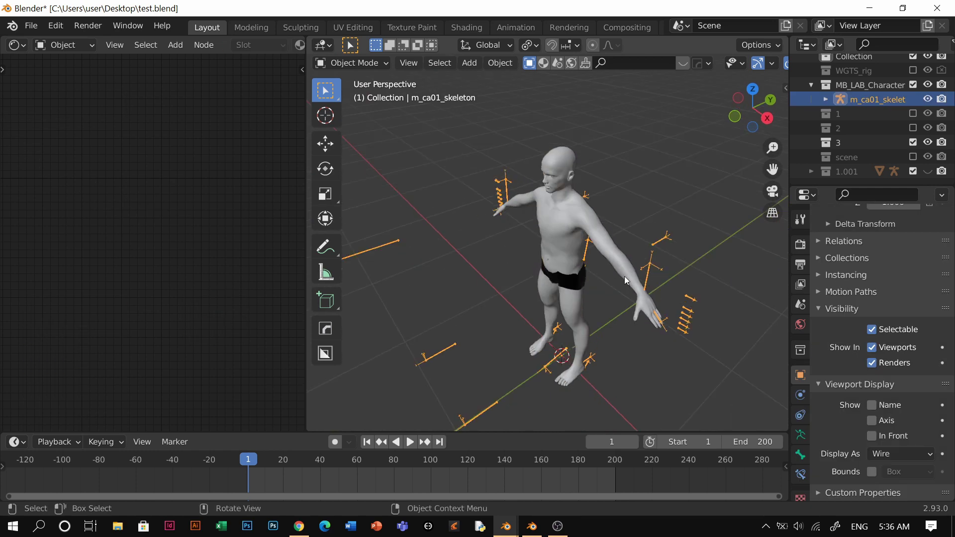
pyautogui.hotkey('ctrl', 'Tab')
pyautogui.click(710, 283)
pyautogui.press('g')
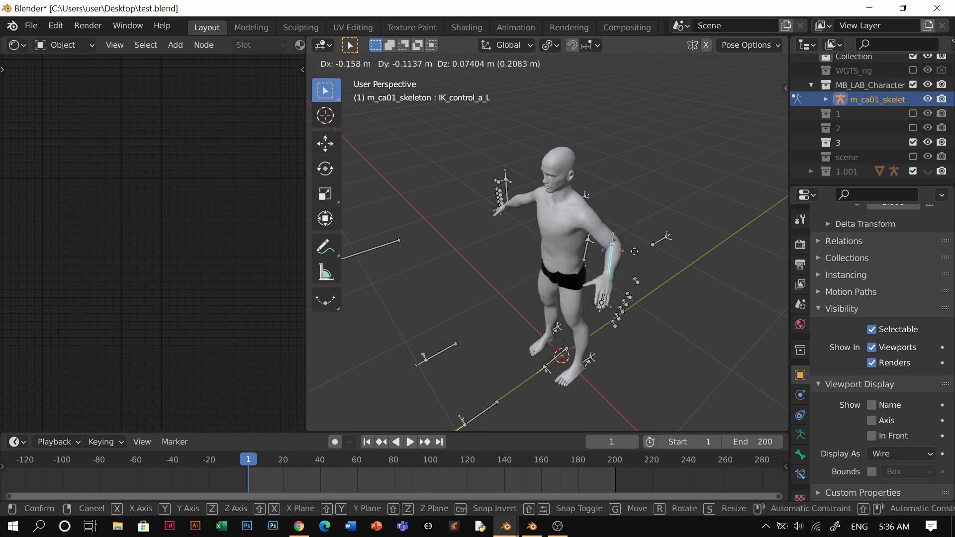
pyautogui.click(540, 279)
pyautogui.moveTo(540, 278); pyautogui.dragTo(610, 264, button='middle')
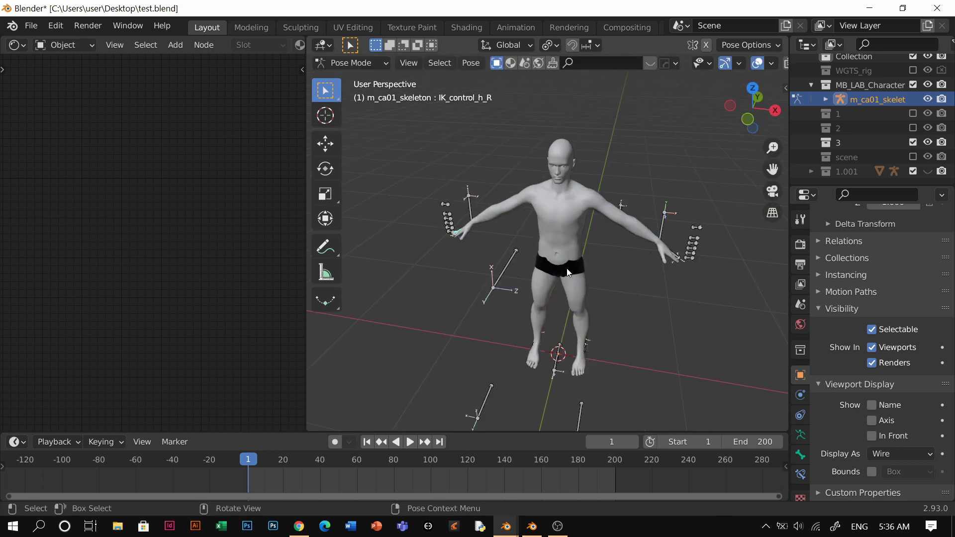
pyautogui.hotkey('ctrl', 'Tab')
pyautogui.moveTo(554, 203); pyautogui.dragTo(622, 193, button='middle')
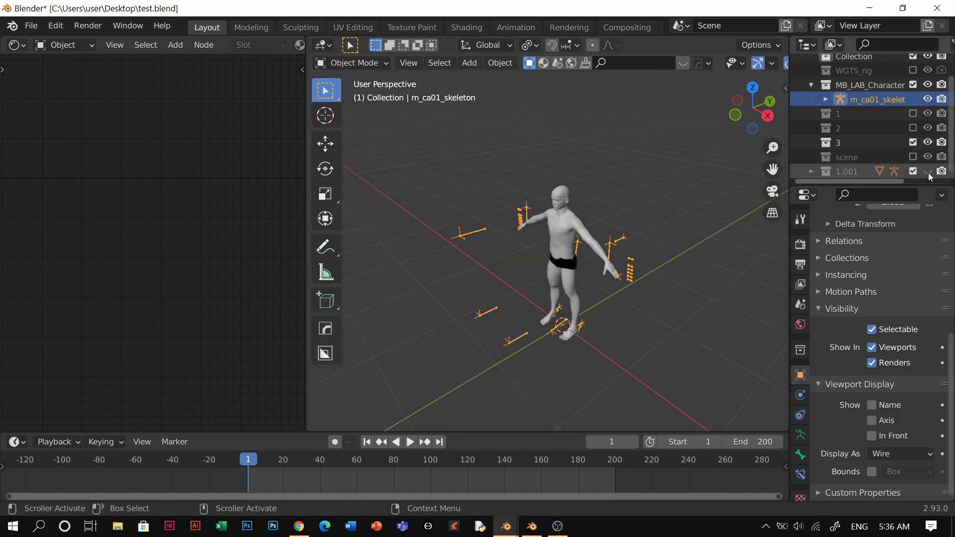
# Step: Unhide the horse collection 1.001 and raise m_ca01_skeleton about 0.47 m along the global Z axis
pyautogui.click(928, 172)
pyautogui.scroll(3, 523, 242)
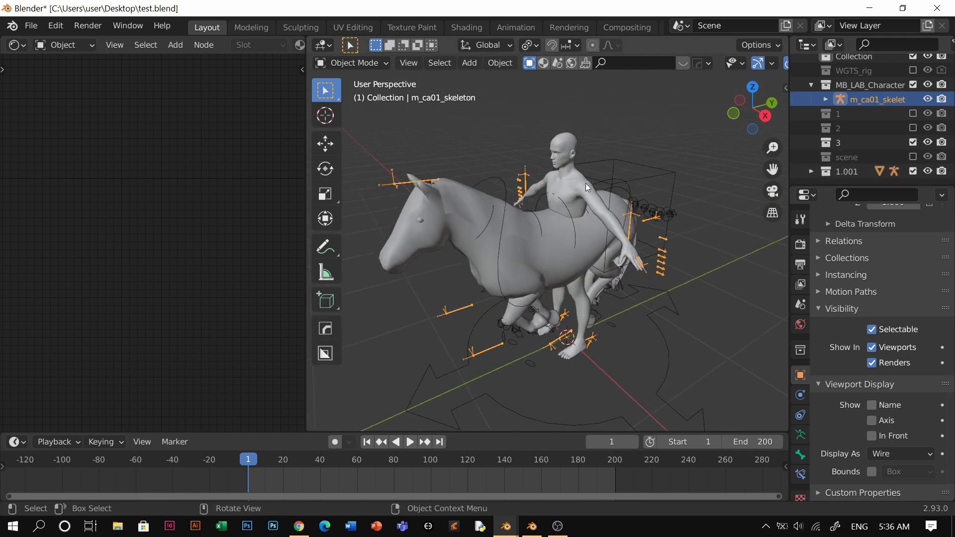
pyautogui.click(665, 241)
pyautogui.click(669, 254)
pyautogui.press('g')
pyautogui.press('z')
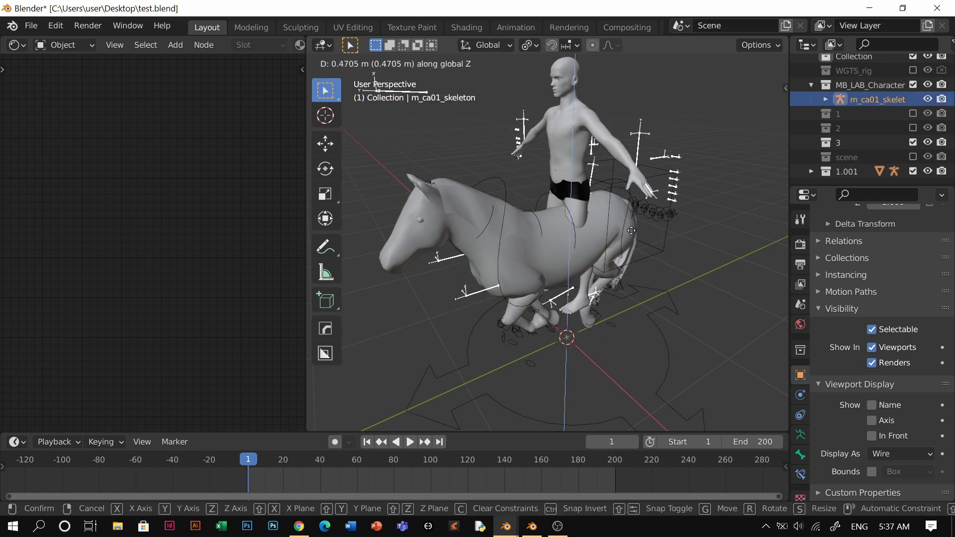
pyautogui.click(637, 230)
# Step: Seat the character on the horse's back from the side view, moving the skeleton about -0.235 m in Y and fine-tuning its position
pyautogui.moveTo(636, 229); pyautogui.dragTo(537, 220, button='middle')
pyautogui.scroll(-2, 557, 225)
pyautogui.press('g')
pyautogui.click(552, 239)
pyautogui.scroll(4, 551, 231)
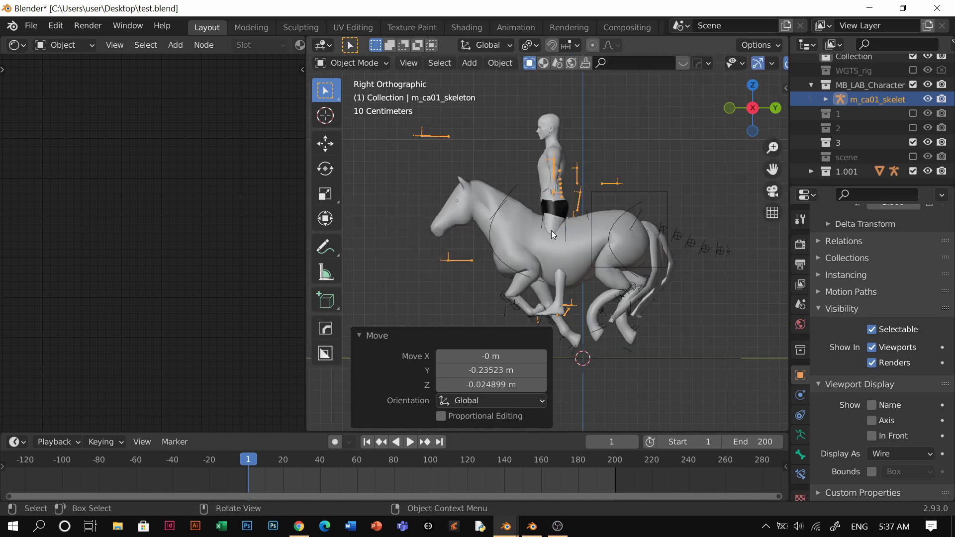
pyautogui.press('g')
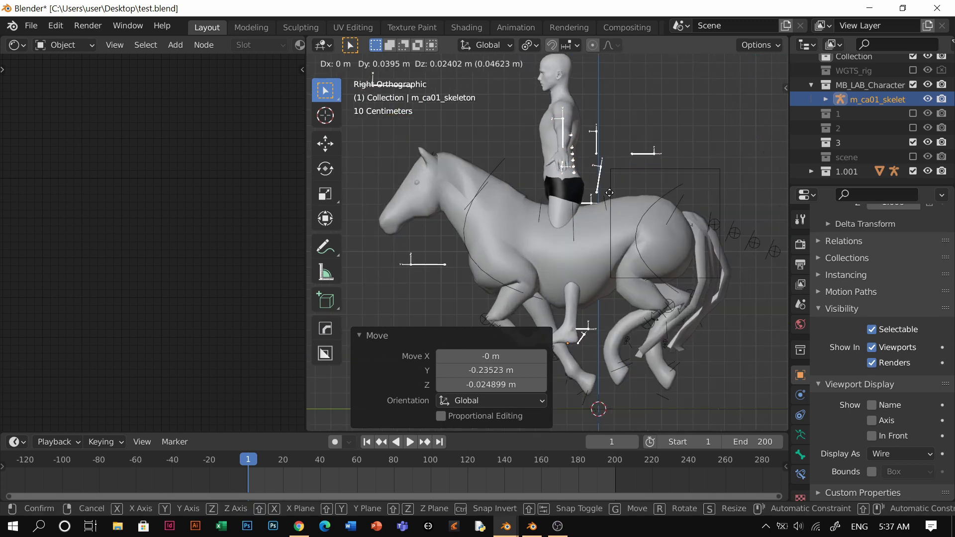
pyautogui.click(587, 219)
# Step: Select m_ca01_skeleton instead of the horse rig and put it in Pose Mode
pyautogui.moveTo(587, 219); pyautogui.dragTo(560, 265, button='middle')
pyautogui.hotkey('ctrl', 'Tab')
pyautogui.scroll(2, 547, 234)
pyautogui.hotkey('ctrl', 'Tab')
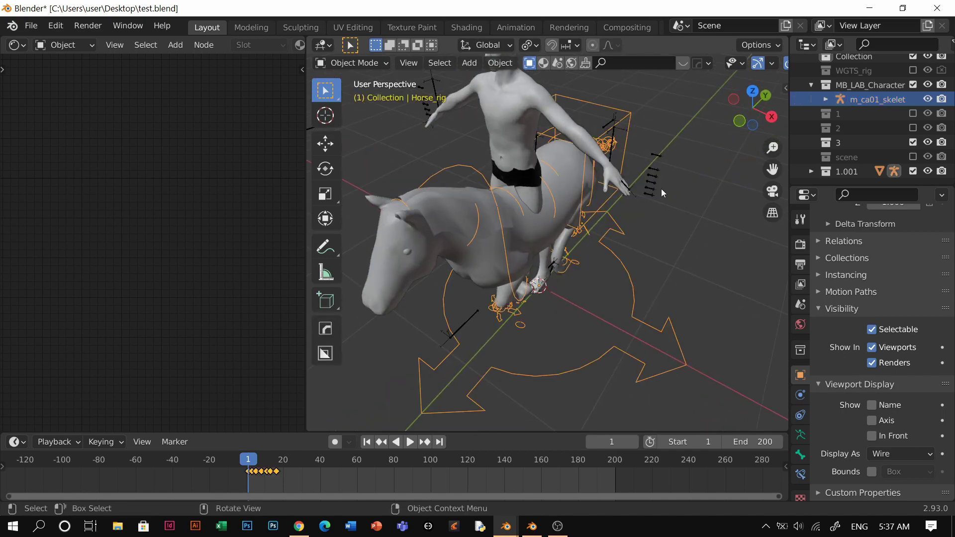
pyautogui.click(661, 189)
pyautogui.moveTo(655, 189); pyautogui.dragTo(556, 305, button='middle')
pyautogui.click(649, 176)
pyautogui.hotkey('ctrl', 'Tab')
pyautogui.hotkey('ctrl', 'Tab')
pyautogui.click(543, 177)
pyautogui.keyDown('shift'); pyautogui.moveTo(541, 174); pyautogui.dragTo(466, 219, button='middle'); pyautogui.keyUp('shift')
pyautogui.click(656, 252)
pyautogui.hotkey('ctrl', 'Tab')
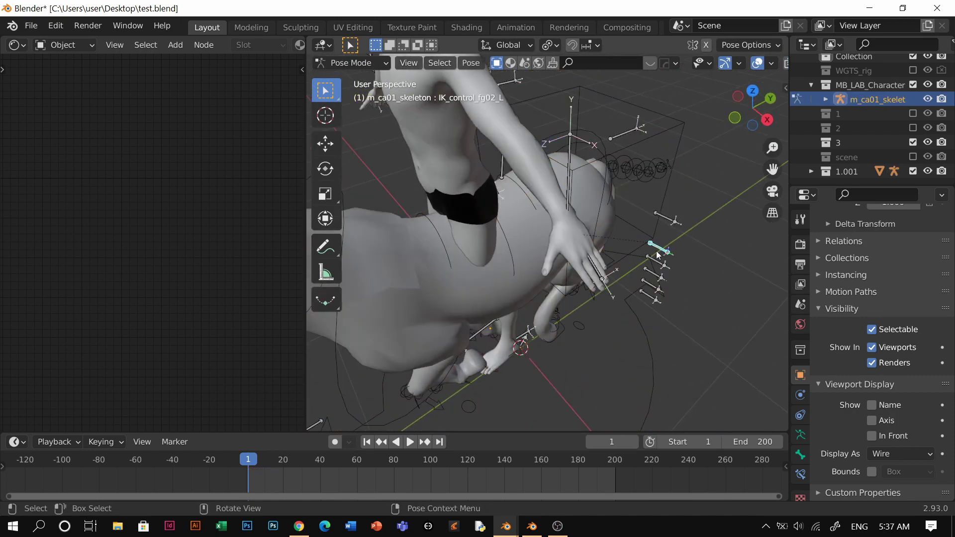
# Step: Try rotating the left finger control IK_control_fg02_L and moving the left elbow control
pyautogui.press('r')
pyautogui.click(633, 273)
pyautogui.moveTo(633, 273); pyautogui.dragTo(584, 205, button='middle')
pyautogui.click(609, 155)
pyautogui.press('g')
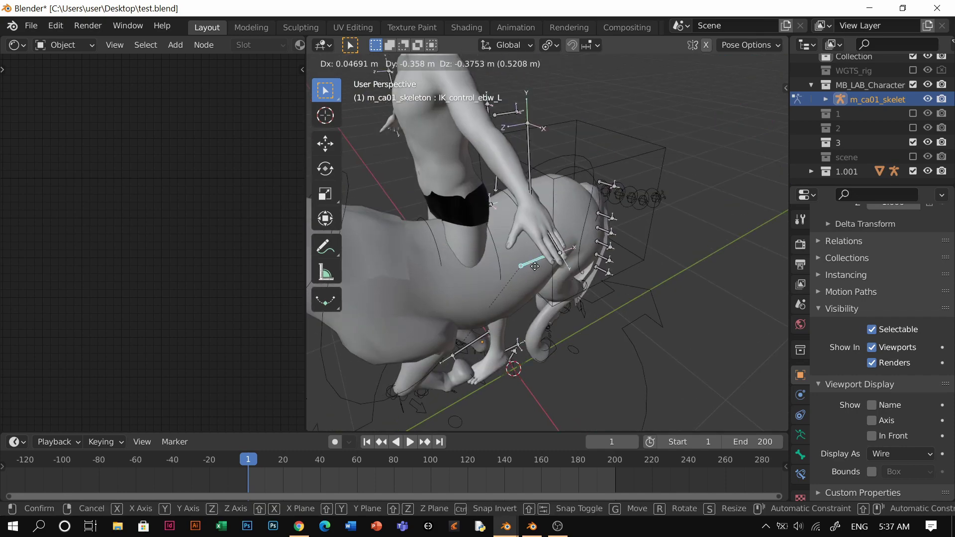
pyautogui.rightClick(542, 130)
# Step: Try moving the root bone of the character's skeleton
pyautogui.moveTo(527, 150); pyautogui.dragTo(460, 219, button='middle')
pyautogui.scroll(-4, 524, 260)
pyautogui.click(526, 256)
pyautogui.press('g')
pyautogui.rightClick(553, 249)
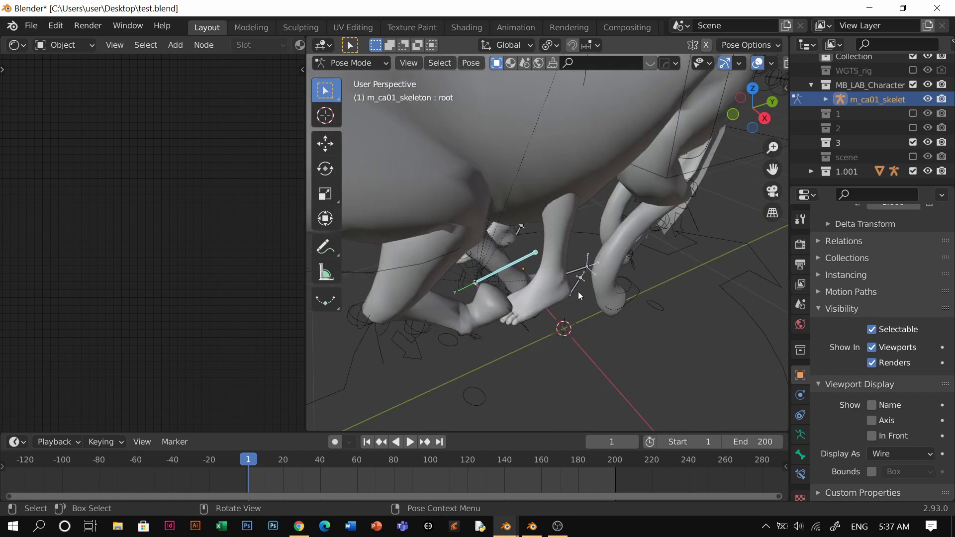
# Step: Try moving the left foot control IK_control_ft_L and rotating the control bone beside the left heel
pyautogui.moveTo(578, 291); pyautogui.dragTo(550, 263, button='middle')
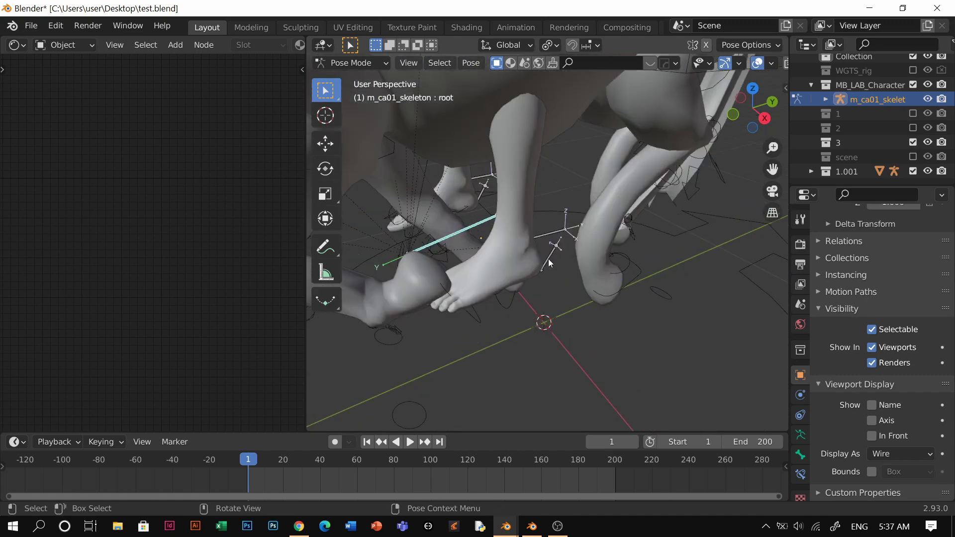
pyautogui.click(562, 230)
pyautogui.press('g')
pyautogui.rightClick(572, 251)
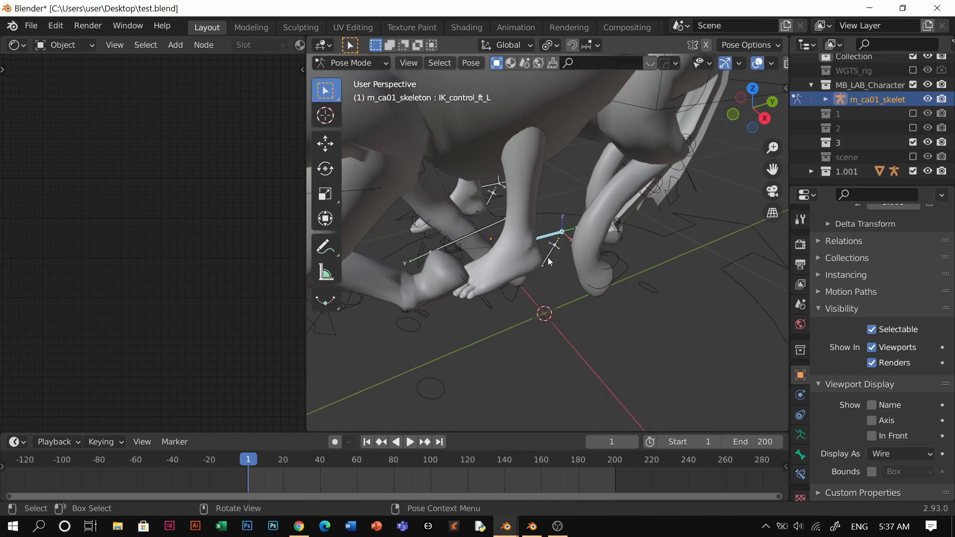
pyautogui.click(548, 261)
pyautogui.moveTo(548, 261); pyautogui.dragTo(561, 228, button='middle')
pyautogui.press('r')
pyautogui.click(561, 254)
# Step: Move IK_control_ft_L outward from the horse along X and raise it about 0.304 m along Z
pyautogui.click(551, 244)
pyautogui.press('g')
pyautogui.rightClick(562, 228)
pyautogui.moveTo(570, 270); pyautogui.dragTo(517, 213, button='middle')
pyautogui.press('g')
pyautogui.press('x')
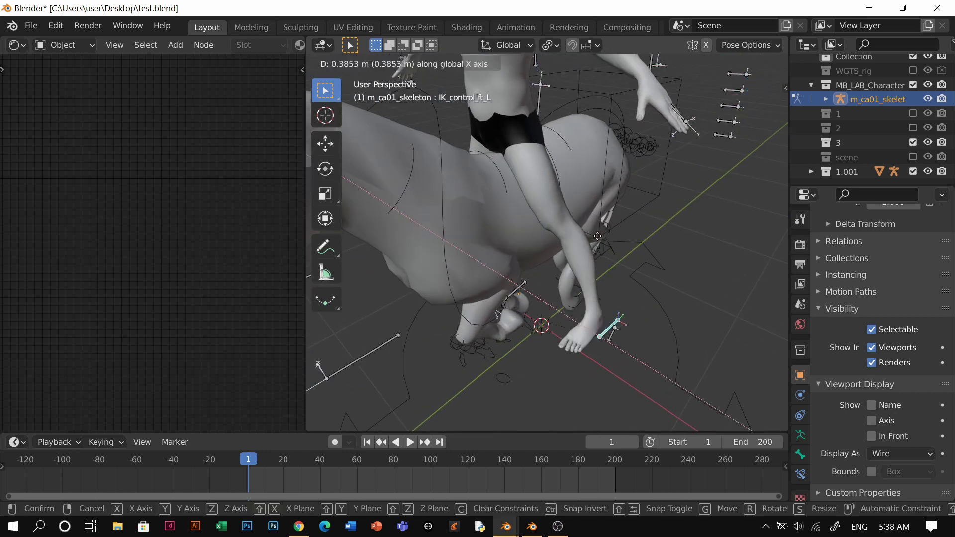
pyautogui.click(576, 228)
pyautogui.press('g')
pyautogui.press('z')
pyautogui.click(561, 182)
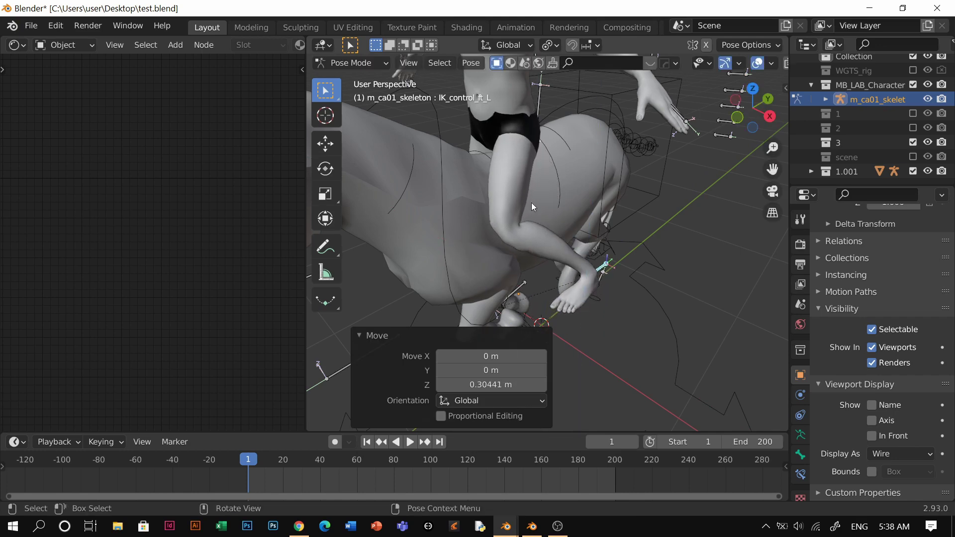
# Step: Shift IK_control_ft_L about -0.06 m along X to bring the left foot closer to the horse
pyautogui.moveTo(530, 204); pyautogui.dragTo(586, 176, button='middle')
pyautogui.press('g')
pyautogui.press('x')
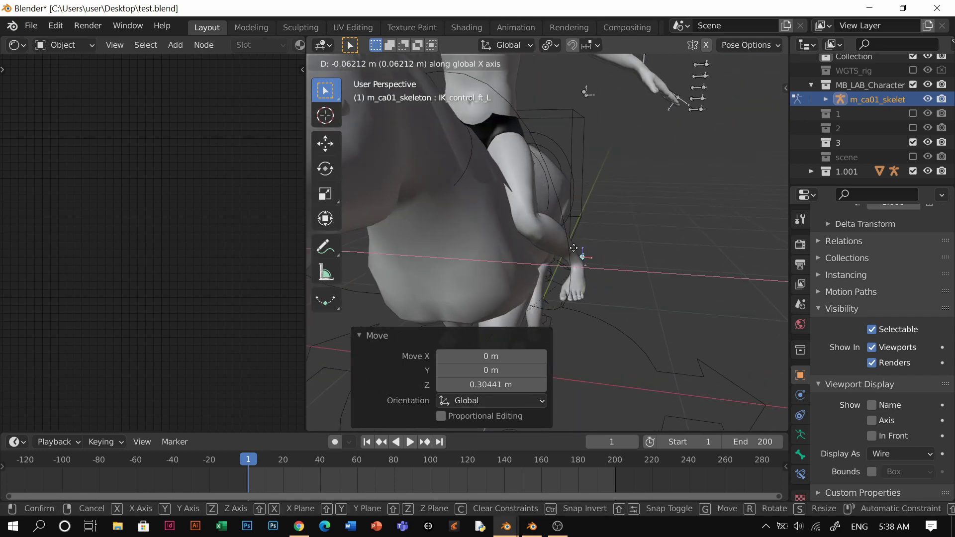
pyautogui.click(573, 247)
# Step: Move the left knee control IK_control_kn_L about 0.201 m in X, 0.057 m in Y and 0.013 m in Z
pyautogui.scroll(-5, 525, 224)
pyautogui.moveTo(524, 225)
pyautogui.mouseDown(button='middle')
pyautogui.moveTo(532, 270)
pyautogui.moveTo(528, 214)
pyautogui.mouseUp(button='middle')
pyautogui.scroll(4, 537, 226)
pyautogui.click(522, 201)
pyautogui.press('g')
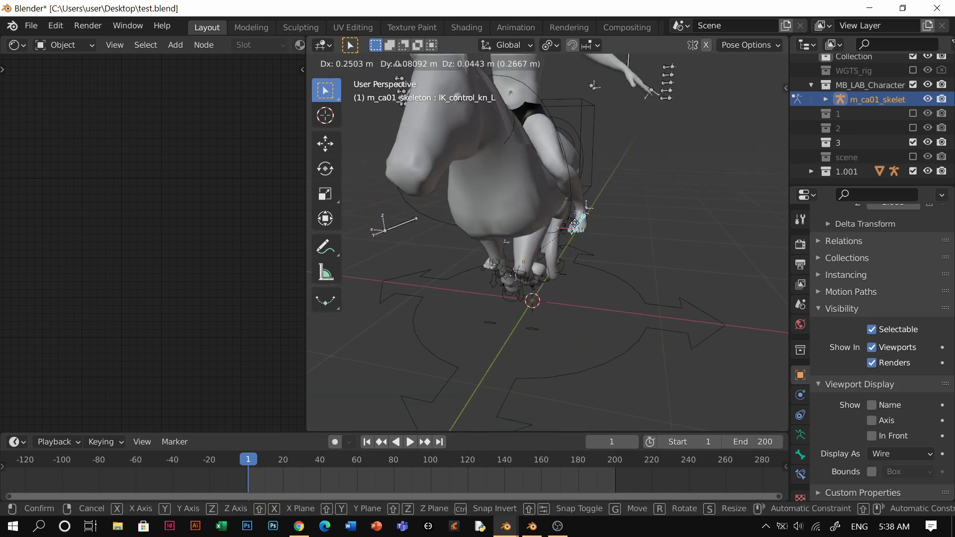
pyautogui.click(578, 226)
# Step: Move IK_control_ft_L about -0.078 m in X, 0.023 m in Y and -0.008 m in Z toward the horse's flank
pyautogui.moveTo(558, 198); pyautogui.dragTo(777, 218, button='middle')
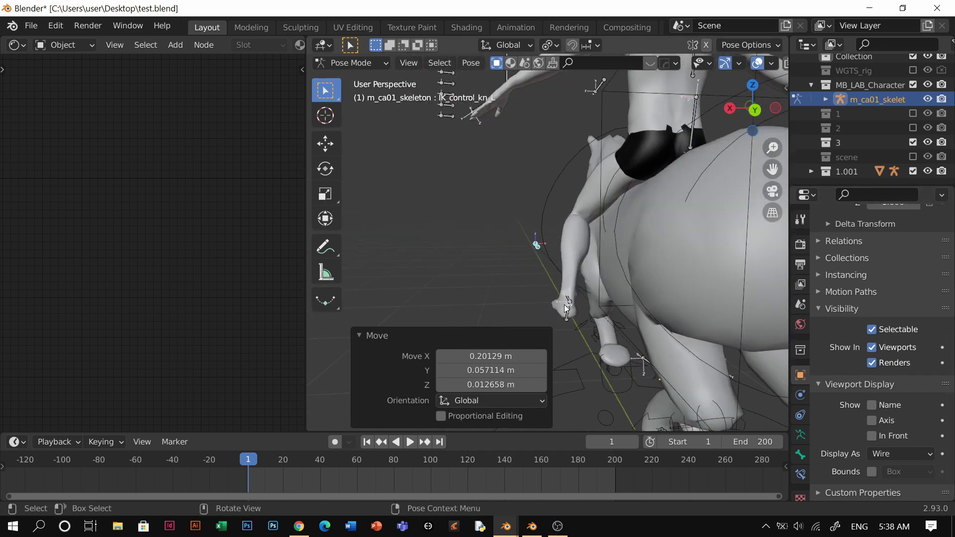
pyautogui.scroll(2, 578, 281)
pyautogui.moveTo(566, 308); pyautogui.dragTo(565, 273, button='middle')
pyautogui.click(579, 282)
pyautogui.press('g')
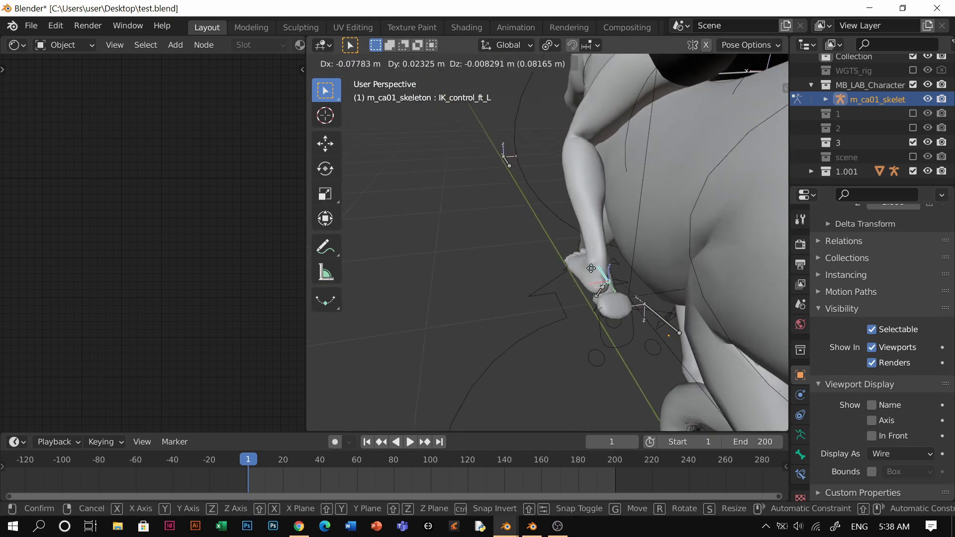
pyautogui.click(591, 269)
# Step: Raise the right foot control IK_control_ft_R about 0.243 m along Z and move it about -0.076 m along X
pyautogui.scroll(-5, 605, 233)
pyautogui.moveTo(622, 207); pyautogui.dragTo(406, 224, button='middle')
pyautogui.moveTo(575, 216); pyautogui.dragTo(575, 253, button='middle')
pyautogui.click(562, 290)
pyautogui.scroll(-2, 560, 284)
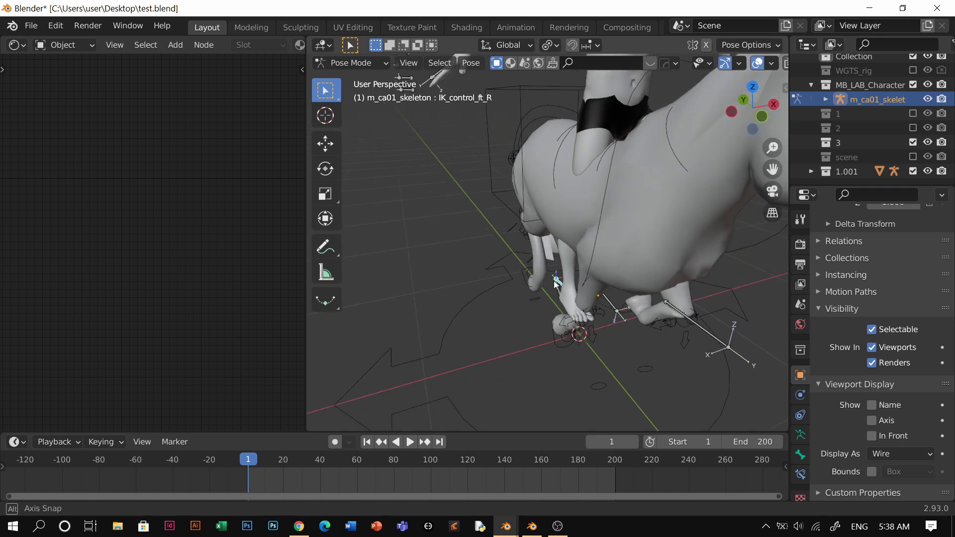
pyautogui.press('g')
pyautogui.press('z')
pyautogui.click(537, 256)
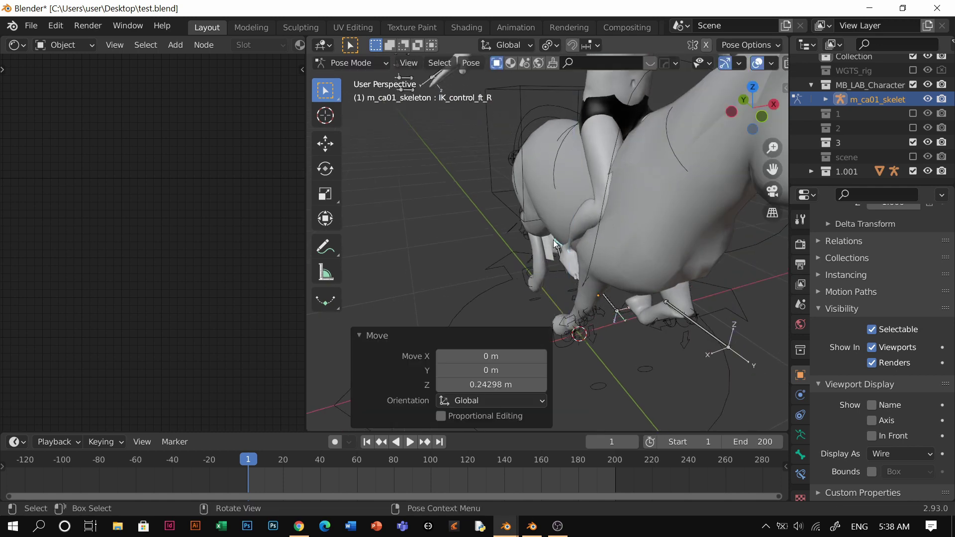
pyautogui.press('g')
pyautogui.press('x')
pyautogui.click(541, 247)
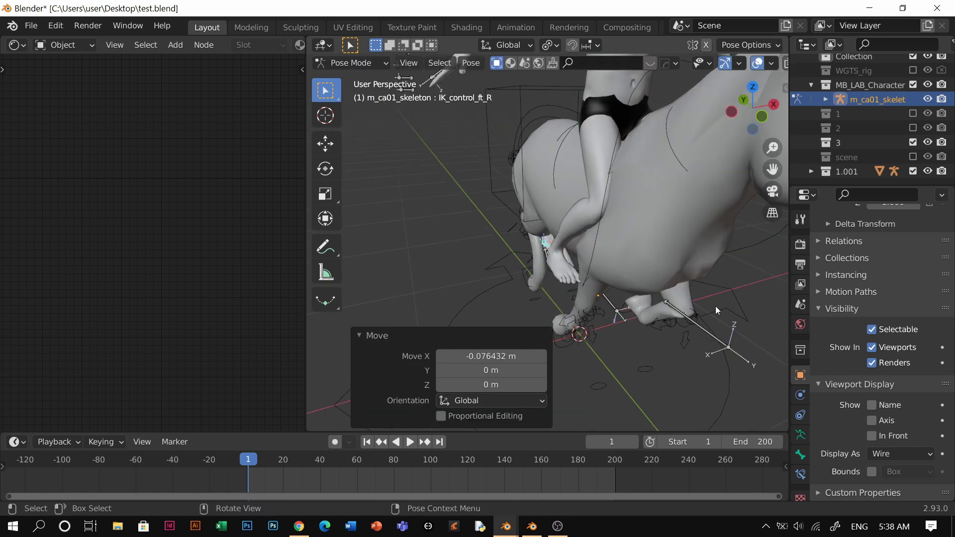
# Step: Move the right knee control IK_control_kn_R about -0.203 m in X, 0.069 m in Y and -0.041 m in Z
pyautogui.click(691, 320)
pyautogui.press('g')
pyautogui.press('y')
pyautogui.click(660, 324)
pyautogui.press('g')
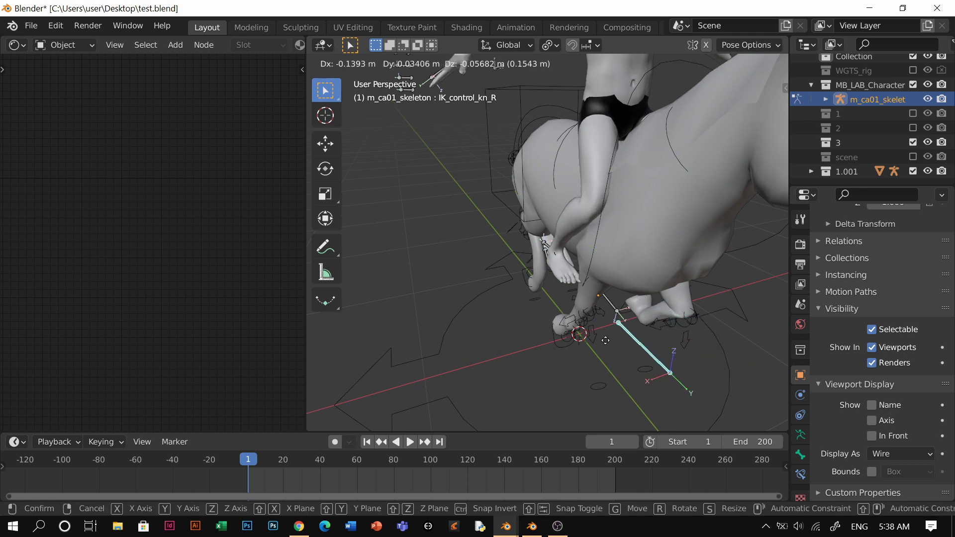
pyautogui.click(592, 337)
pyautogui.press('r')
pyautogui.press('z')
pyautogui.rightClick(595, 286)
# Step: Shift IK_control_kn_R a further -0.070 m or so in X, 0.049 m in Y and 0.059 m in Z
pyautogui.scroll(-2, 642, 317)
pyautogui.moveTo(644, 318); pyautogui.dragTo(624, 326, button='middle')
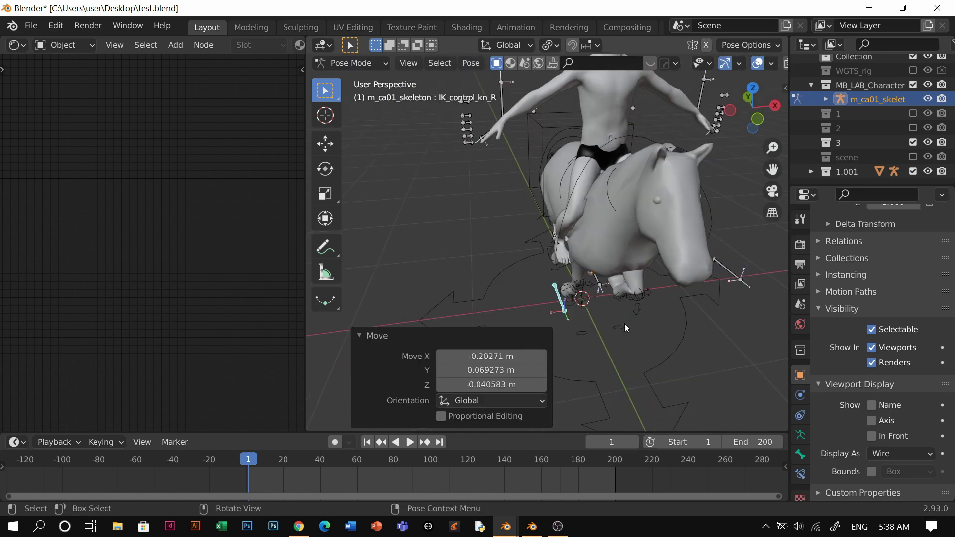
pyautogui.press('g')
pyautogui.click(609, 310)
# Step: Rotate the right foot control IK_control_ft_R so the foot lies along the horse's flank
pyautogui.moveTo(598, 271); pyautogui.dragTo(575, 274, button='middle')
pyautogui.scroll(4, 575, 273)
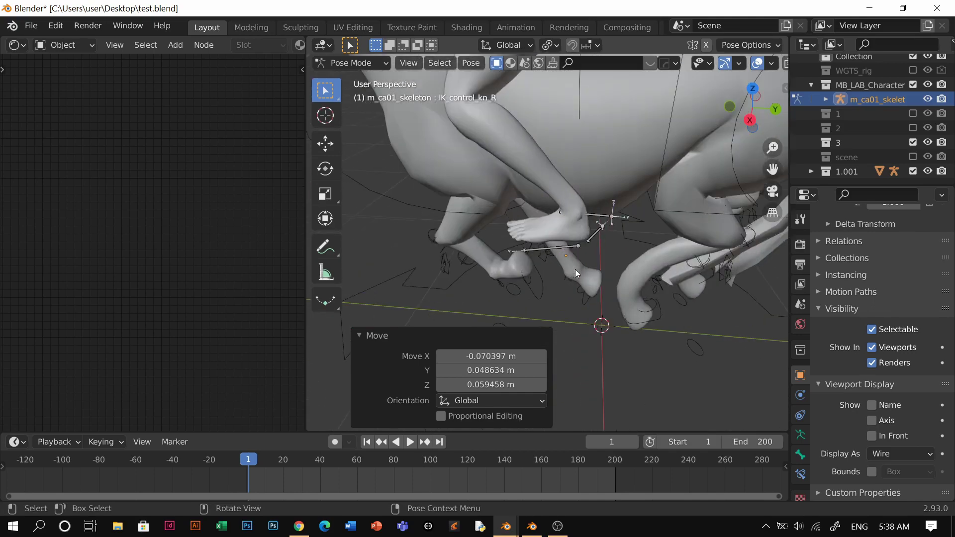
pyautogui.click(591, 215)
pyautogui.scroll(-3, 588, 222)
pyautogui.moveTo(587, 225); pyautogui.dragTo(486, 222, button='middle')
pyautogui.press('r')
pyautogui.click(615, 198)
pyautogui.click(548, 243)
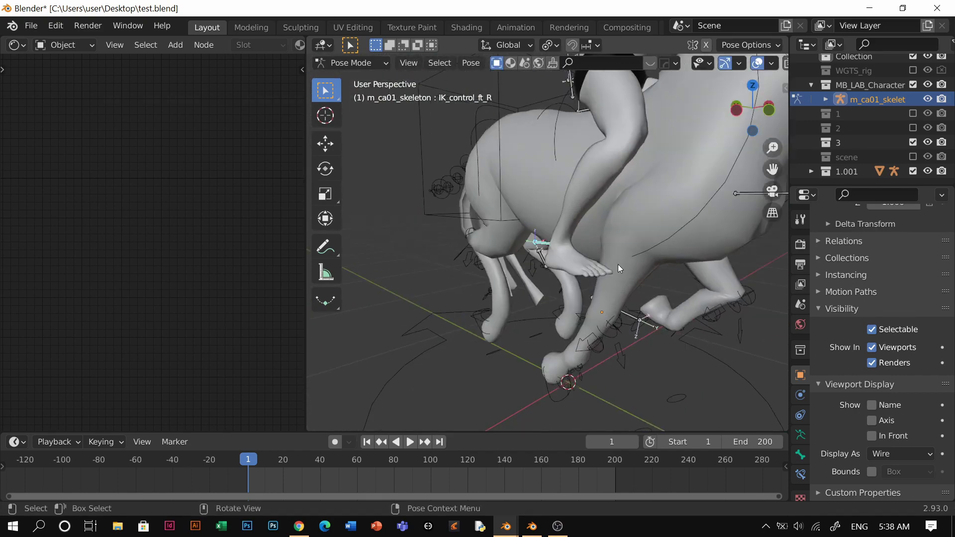
pyautogui.press('r')
pyautogui.click(606, 298)
# Step: Lower the rider's left hand control IK_control_a_L toward the horse's withers
pyautogui.moveTo(562, 287); pyautogui.dragTo(386, 262, button='middle')
pyautogui.moveTo(658, 232); pyautogui.dragTo(588, 315, button='middle')
pyautogui.moveTo(587, 221); pyautogui.dragTo(587, 264, button='middle')
pyautogui.press('g')
pyautogui.click(534, 257)
# Step: Lower the right hand control IK_control_a_R, including a move of about 0.243 m in X, -0.707 m in Y and -0.405 m in Z
pyautogui.click(494, 202)
pyautogui.press('g')
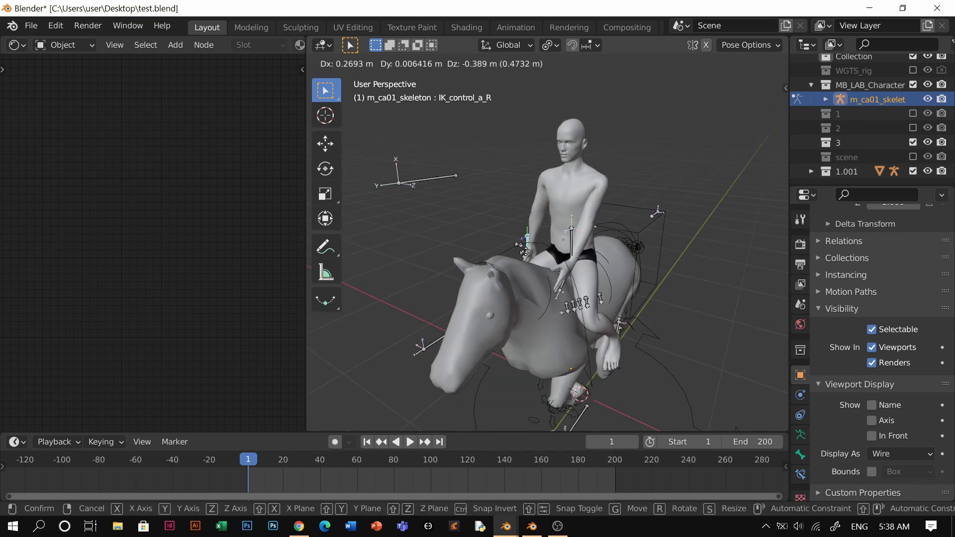
pyautogui.click(525, 252)
pyautogui.moveTo(526, 252)
pyautogui.mouseDown(button='middle')
pyautogui.moveTo(538, 274)
pyautogui.moveTo(520, 270)
pyautogui.moveTo(519, 235)
pyautogui.mouseUp(button='middle')
pyautogui.scroll(3, 519, 234)
pyautogui.press('g')
pyautogui.click(435, 395)
# Step: Raise IK_control_a_R about 0.603 m along Z and pull it back along Y toward the rider
pyautogui.moveTo(434, 395); pyautogui.dragTo(546, 272, button='middle')
pyautogui.scroll(-2, 545, 272)
pyautogui.press('g')
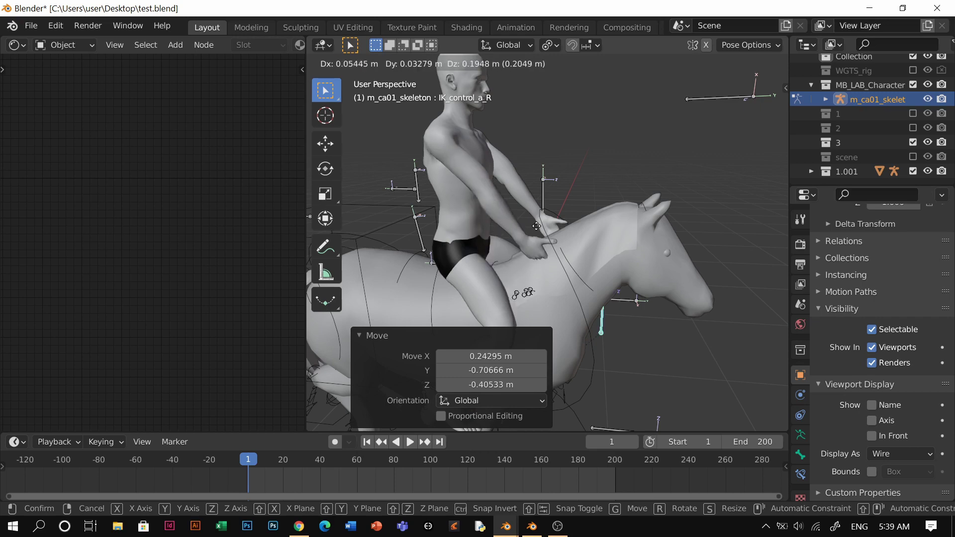
pyautogui.press('z')
pyautogui.click(541, 149)
pyautogui.press('g')
pyautogui.press('y')
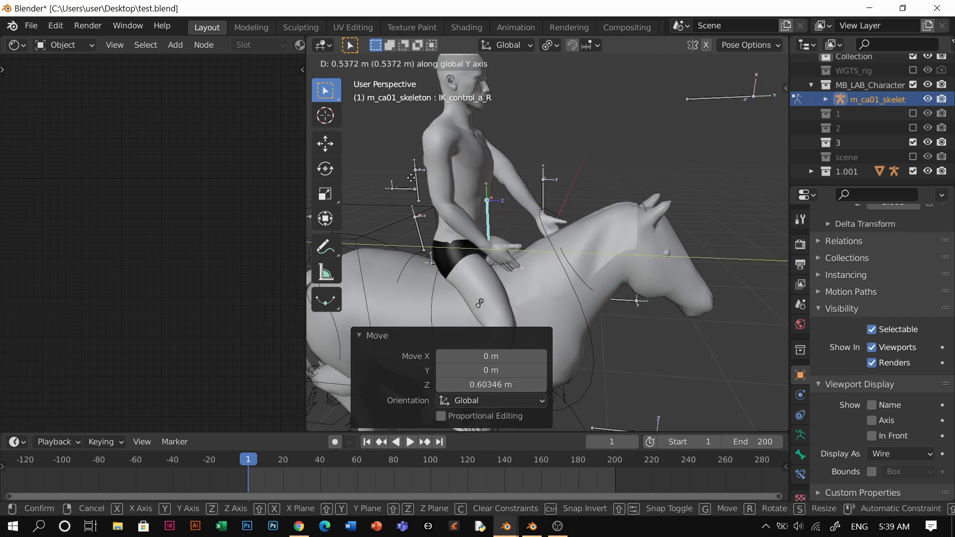
pyautogui.click(423, 186)
# Step: Rotate the upper spine control IK_control_usp to lean the rider's torso forward
pyautogui.moveTo(475, 202); pyautogui.dragTo(605, 223, button='middle')
pyautogui.click(515, 212)
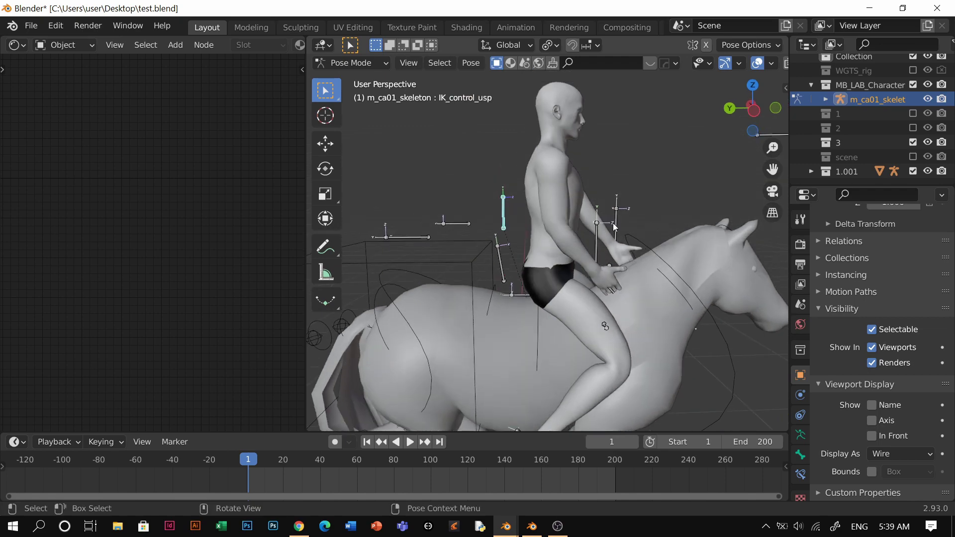
pyautogui.press('r')
pyautogui.click(616, 256)
pyautogui.moveTo(616, 258); pyautogui.dragTo(661, 272, button='middle')
pyautogui.press('r')
pyautogui.click(711, 263)
# Step: Move IK_control_a_R about 0.042 m in X, 0.021 m in Y and 0.092 m in Z, and reposition it beside the horse's neck
pyautogui.click(569, 235)
pyautogui.moveTo(570, 235); pyautogui.dragTo(689, 270, button='middle')
pyautogui.press('g')
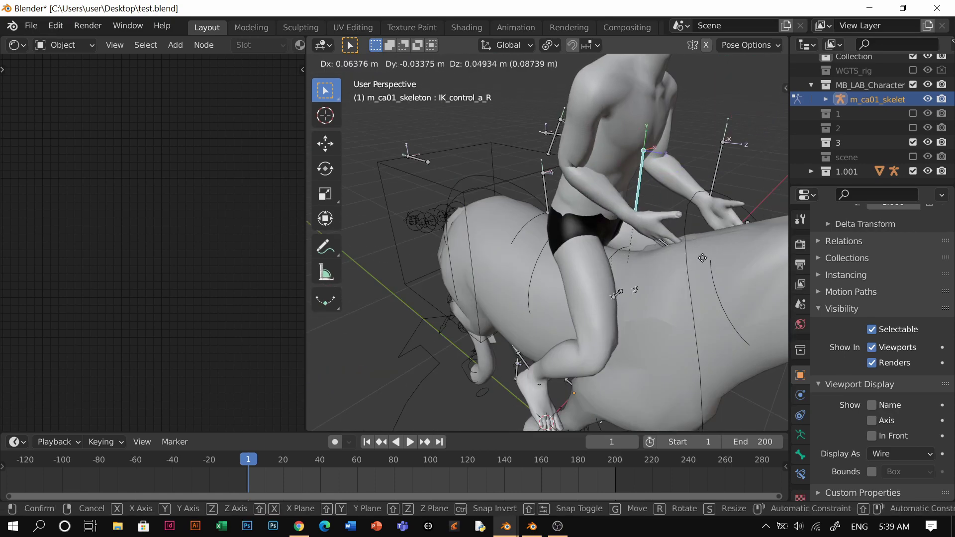
pyautogui.click(542, 259)
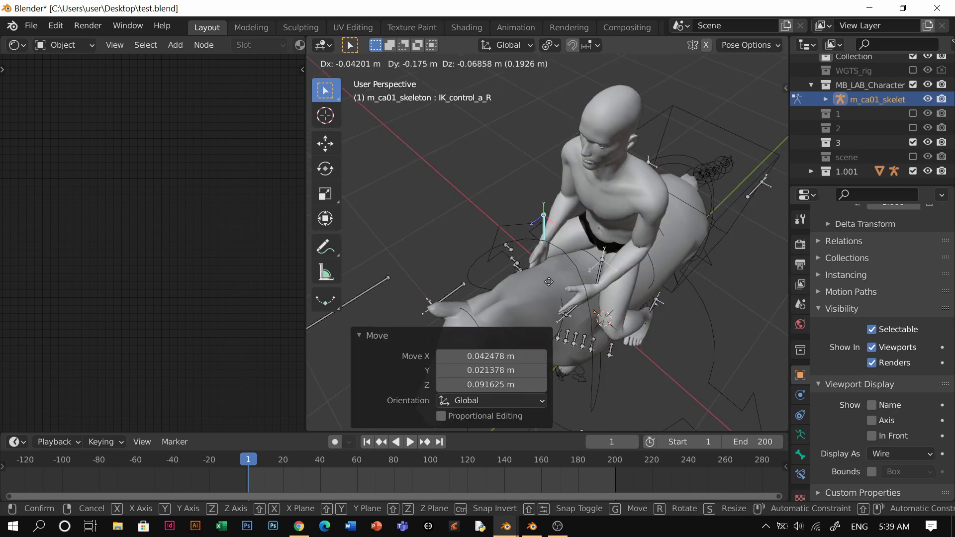
pyautogui.moveTo(542, 258); pyautogui.dragTo(540, 291, button='middle')
pyautogui.click(460, 263)
pyautogui.press('r')
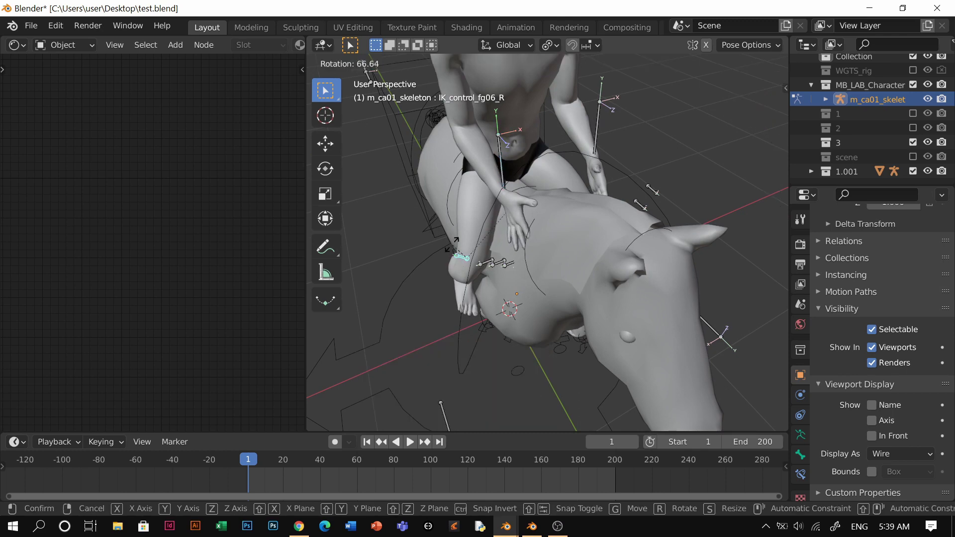
pyautogui.rightClick(448, 245)
# Step: Rotate the left-hand finger control IK_control_fg06_L
pyautogui.moveTo(520, 240); pyautogui.dragTo(470, 236, button='middle')
pyautogui.click(695, 238)
pyautogui.click(695, 238)
pyautogui.press('r')
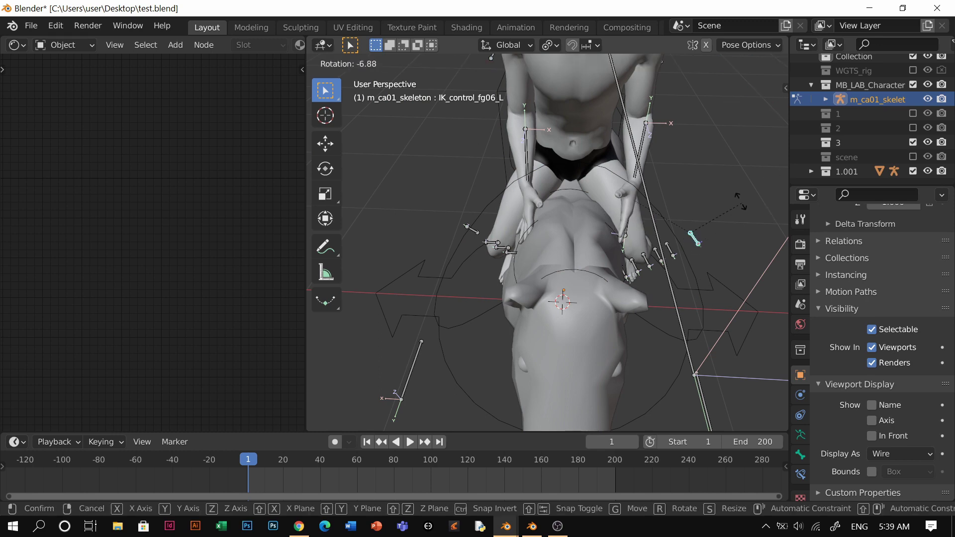
pyautogui.click(612, 204)
# Step: Fine-tune the positions of the rider's hand controls above the horse's neck
pyautogui.moveTo(615, 213); pyautogui.dragTo(547, 281, button='middle')
pyautogui.click(647, 151)
pyautogui.click(647, 151)
pyautogui.press('g')
pyautogui.click(635, 162)
pyautogui.click(493, 233)
pyautogui.press('g')
pyautogui.click(493, 233)
pyautogui.moveTo(497, 234); pyautogui.dragTo(526, 199, button='middle')
# Step: Leave Pose Mode for Object Mode and deselect the horse rig
pyautogui.click(564, 218)
pyautogui.scroll(-3, 553, 258)
pyautogui.moveTo(555, 260); pyautogui.dragTo(540, 292, button='middle')
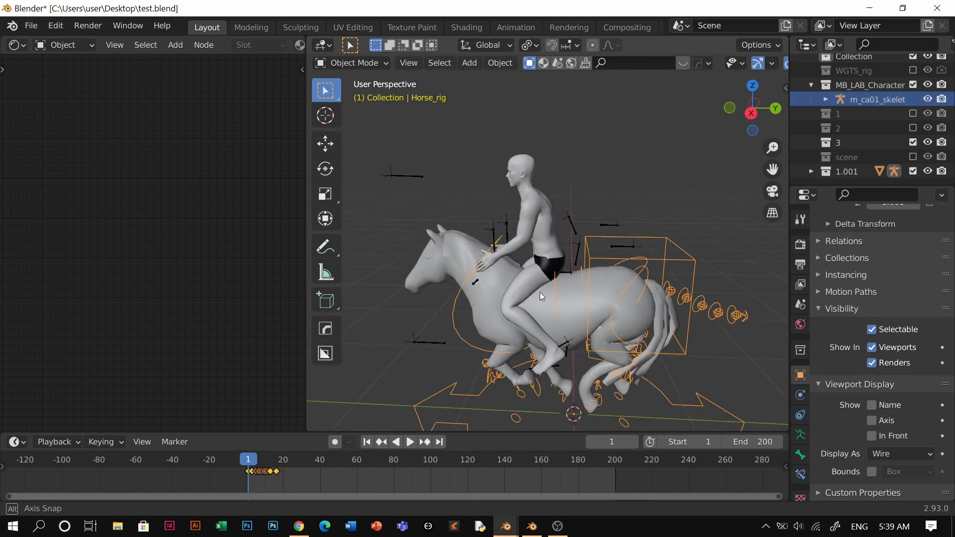
pyautogui.click(394, 342)
pyautogui.hotkey('ctrl', 'Tab')
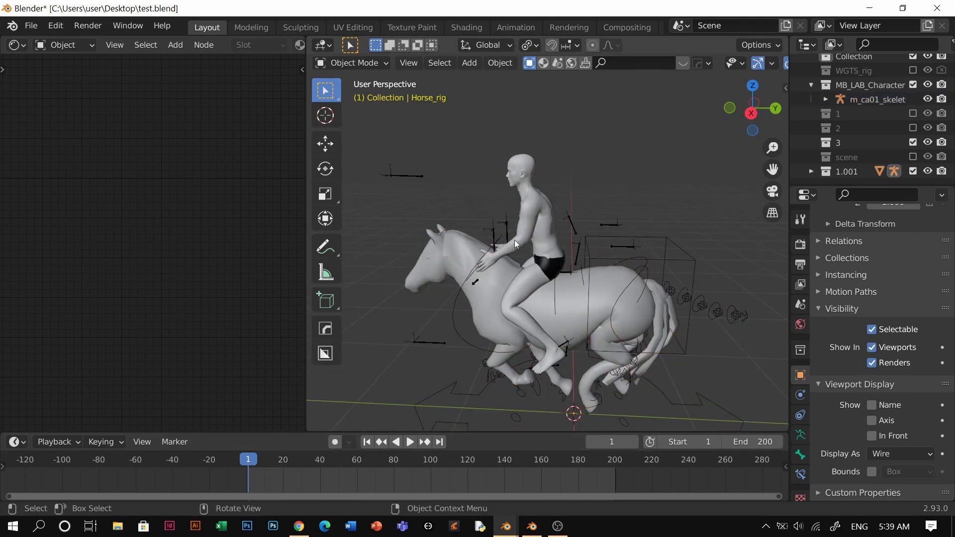
# Step: Play the galloping animation with the seated rider and return to frame 1
pyautogui.moveTo(527, 251); pyautogui.dragTo(575, 273, button='middle')
pyautogui.press('space')
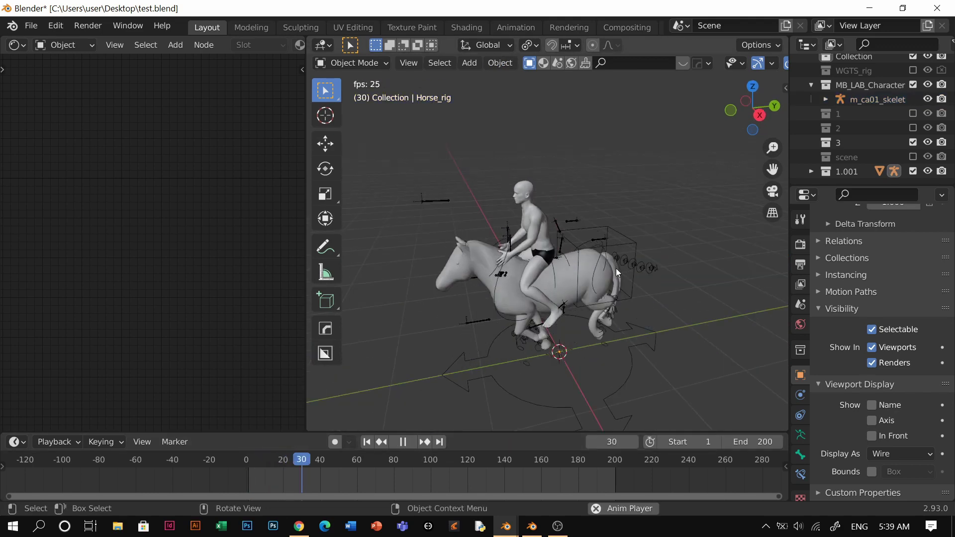
pyautogui.click(403, 441)
pyautogui.click(367, 442)
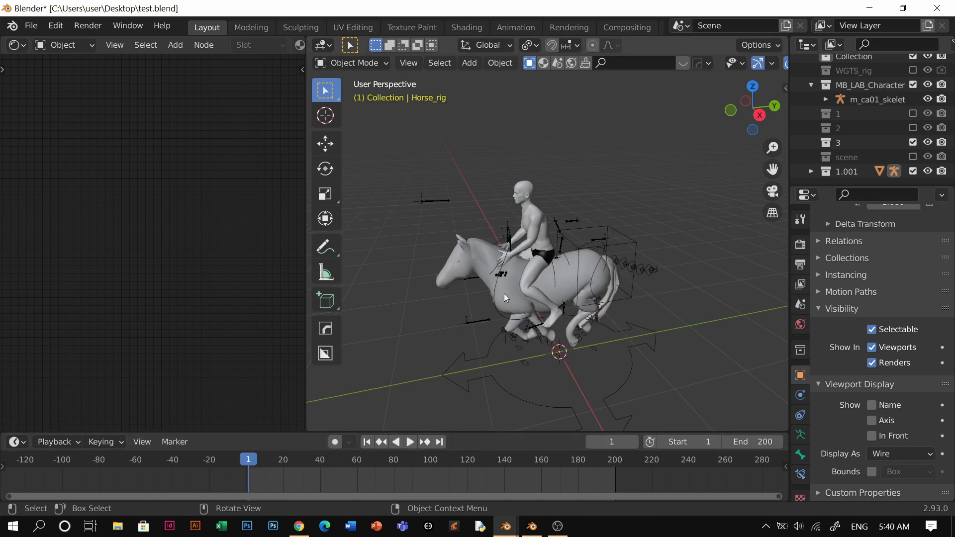
# Step: Return to Pose Mode on the rider's skeleton in the right orthographic view and try rotating IK_control_usp
pyautogui.scroll(2, 505, 294)
pyautogui.keyDown('shift'); pyautogui.moveTo(514, 295); pyautogui.dragTo(462, 274, button='middle'); pyautogui.keyUp('shift')
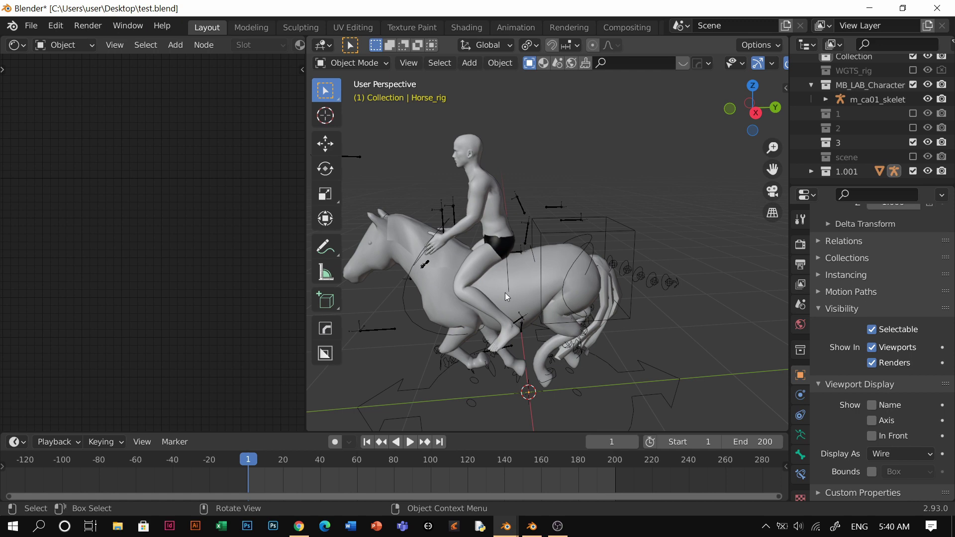
pyautogui.click(525, 269)
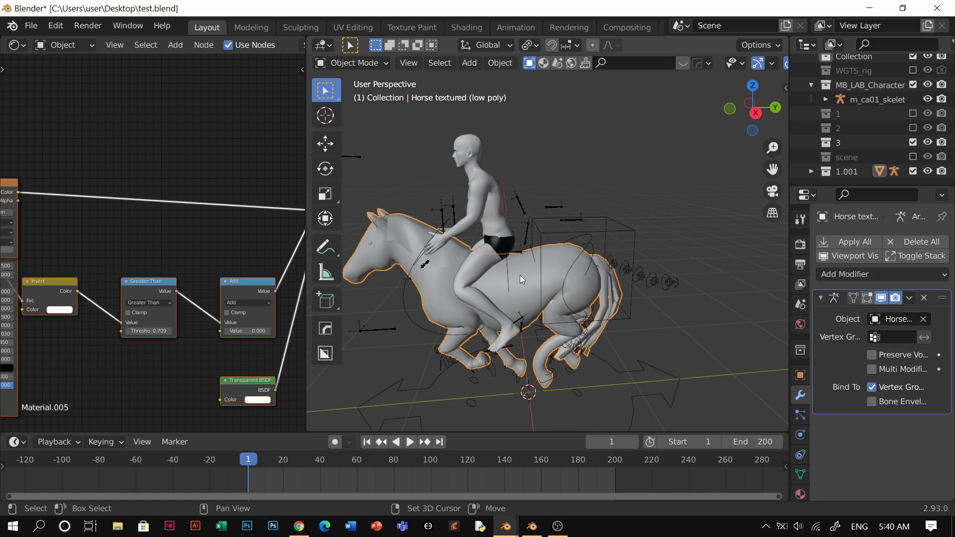
pyautogui.moveTo(521, 272); pyautogui.dragTo(589, 202, button='middle')
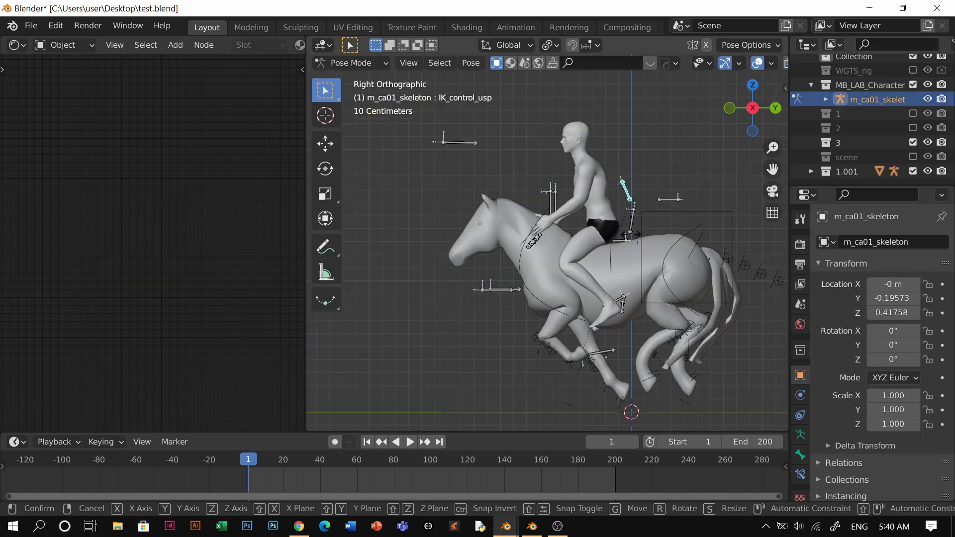
pyautogui.press('r')
pyautogui.rightClick(629, 193)
# Step: Try rotating the lower spine control and moving IK_control_hip_pos up and down to test the rider's bounce
pyautogui.click(631, 222)
pyautogui.press('r')
pyautogui.click(626, 236)
pyautogui.press('g')
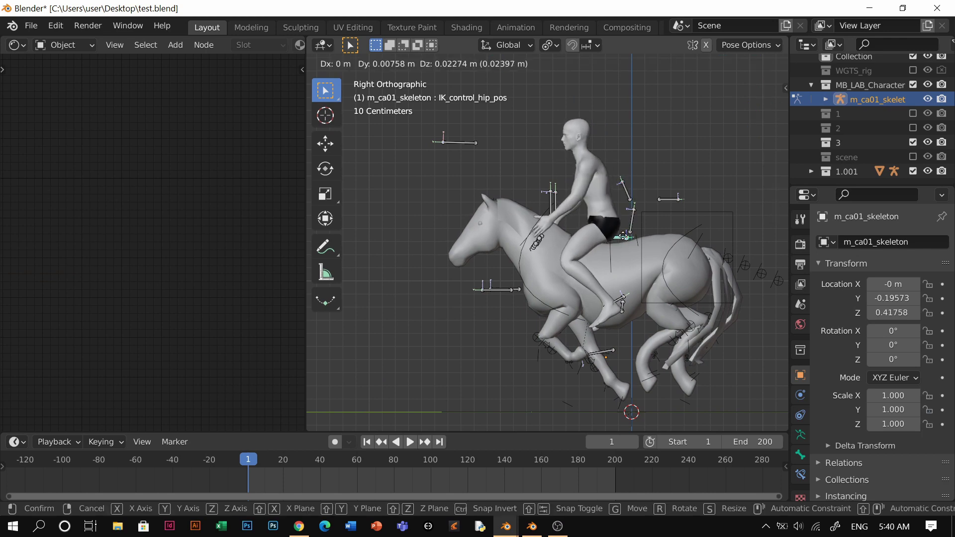
pyautogui.click(628, 234)
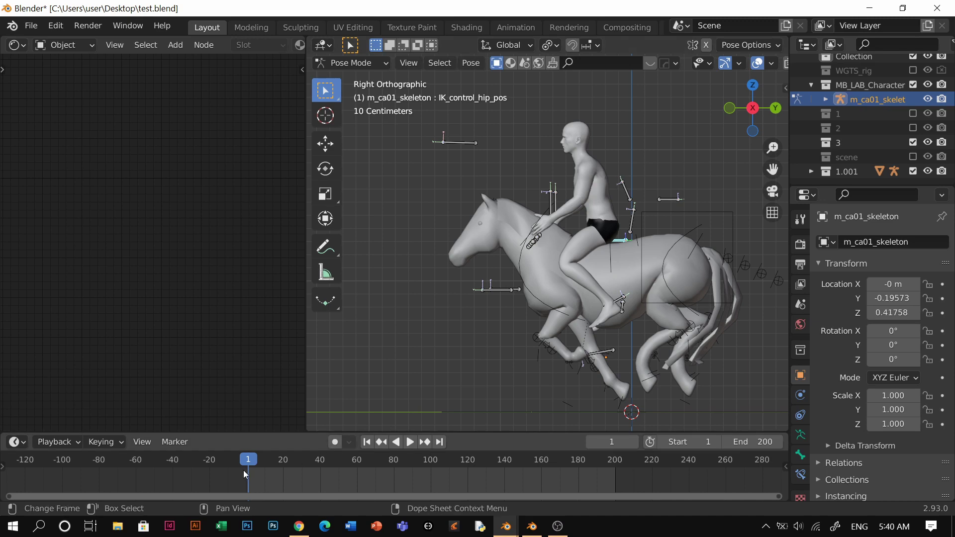
pyautogui.press('g')
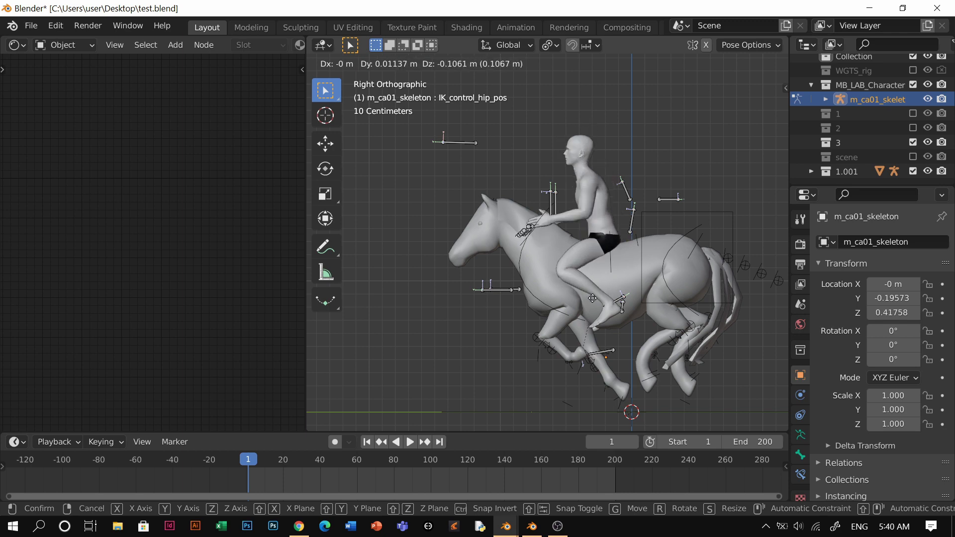
pyautogui.click(610, 258)
pyautogui.press('g')
pyautogui.click(609, 265)
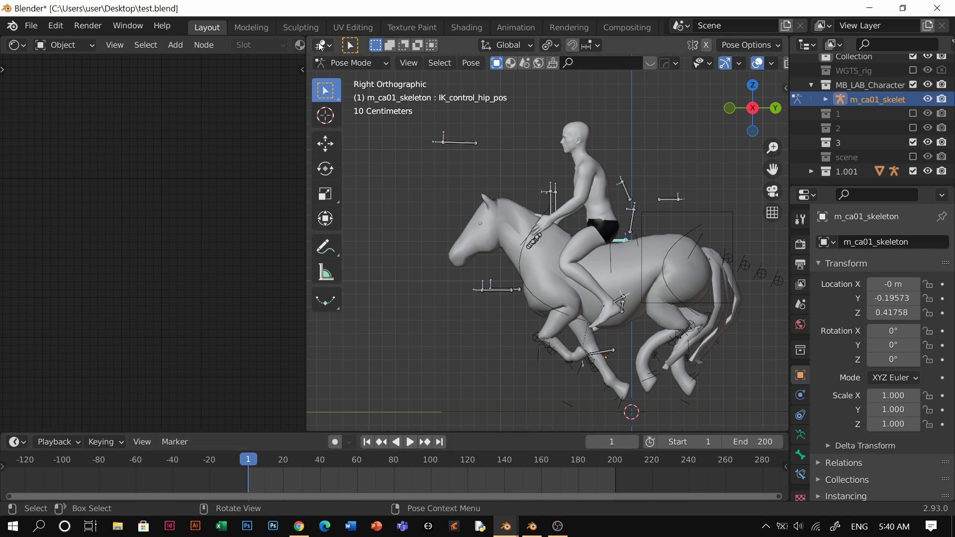
# Step: Expand the 3D viewport over the node editor's area and frame the horse and rider from the right side
pyautogui.moveTo(115, 86); pyautogui.dragTo(115, 86)
pyautogui.keyDown('shift'); pyautogui.moveTo(472, 272); pyautogui.dragTo(444, 256, button='middle'); pyautogui.keyUp('shift')
pyautogui.scroll(-2, 447, 259)
pyautogui.press('KP_3')
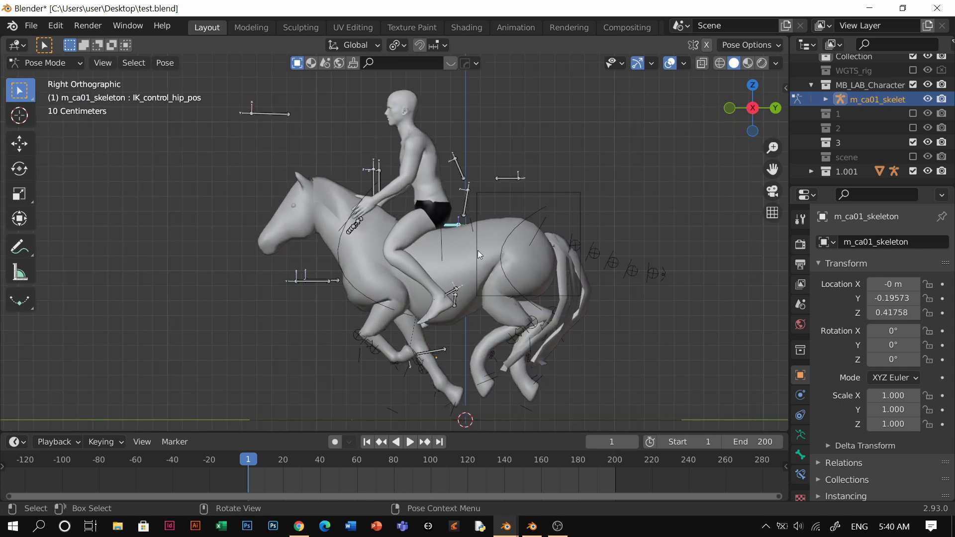
# Step: Enable auto keying, record live movement of IK_control_hip_pos during playback, and return to frame 1
pyautogui.press('g')
pyautogui.rightClick(475, 262)
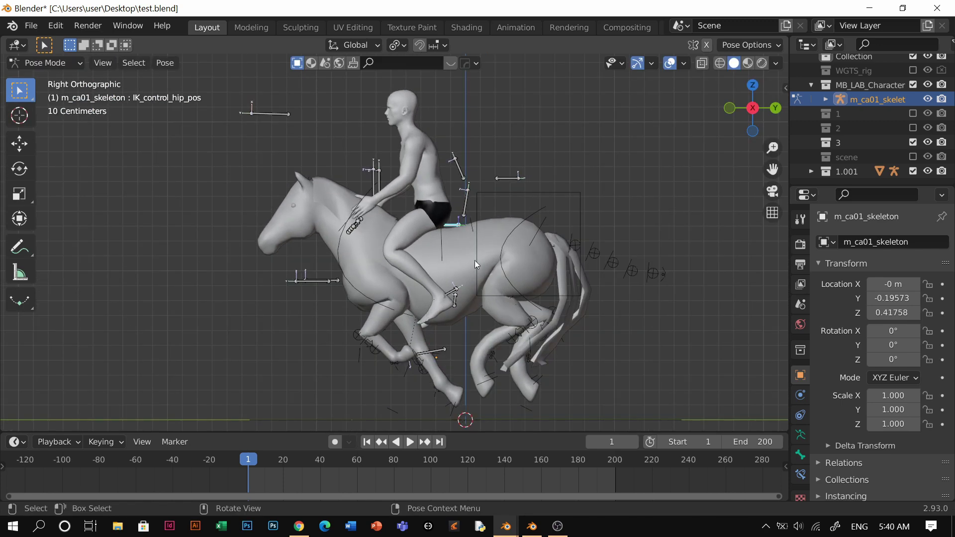
pyautogui.click(334, 442)
pyautogui.press('space')
pyautogui.press('g')
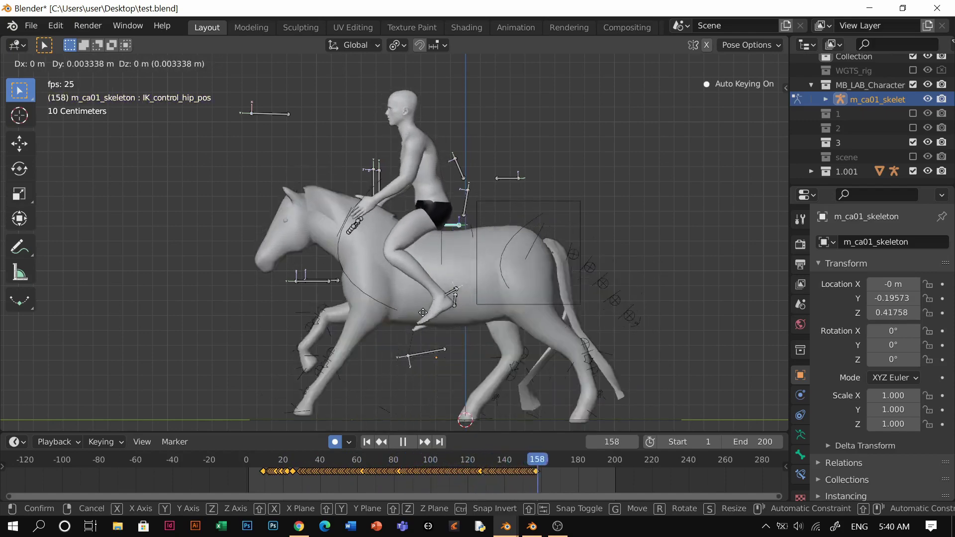
pyautogui.click(469, 304)
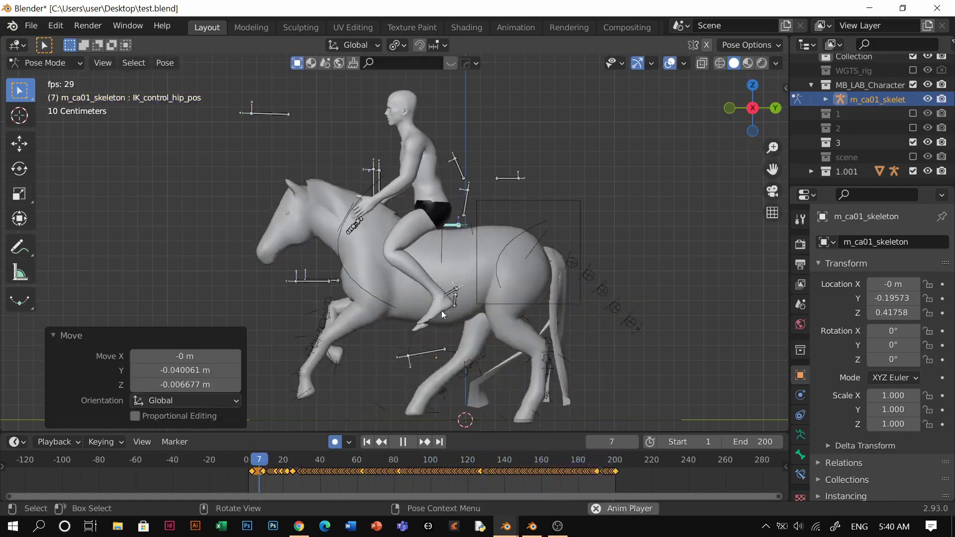
pyautogui.press('space')
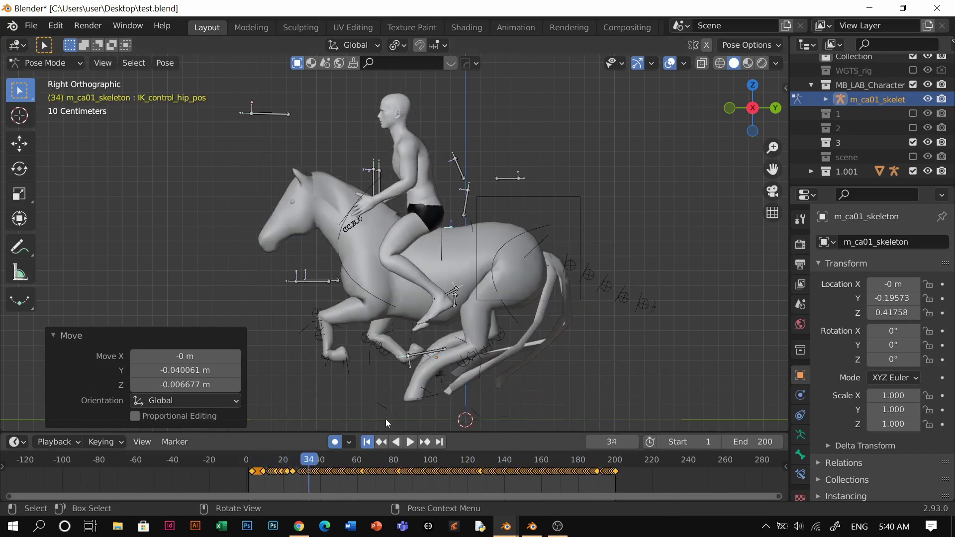
pyautogui.hotkey('shift', 'Left')
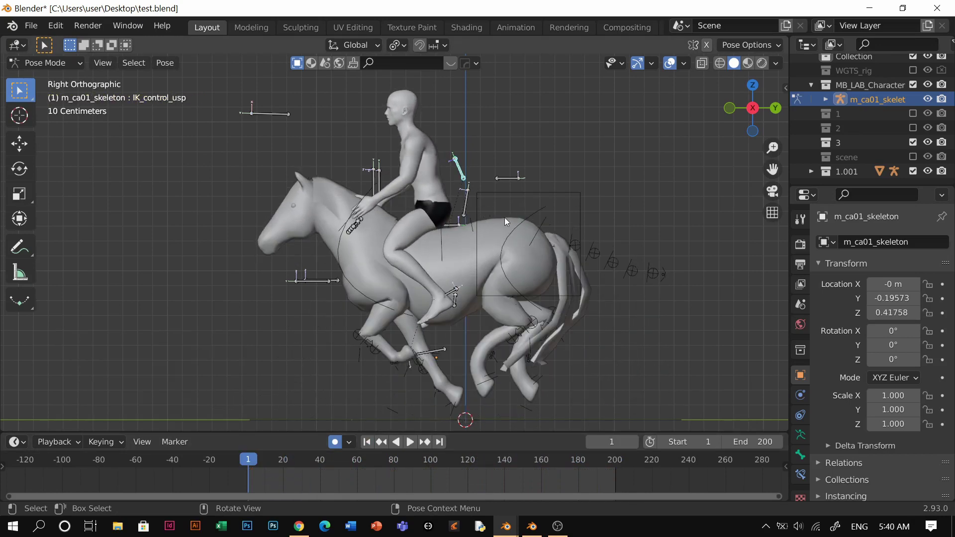
# Step: Record a live rocking rotation of IK_control_usp with auto keying while the animation plays
pyautogui.press('r')
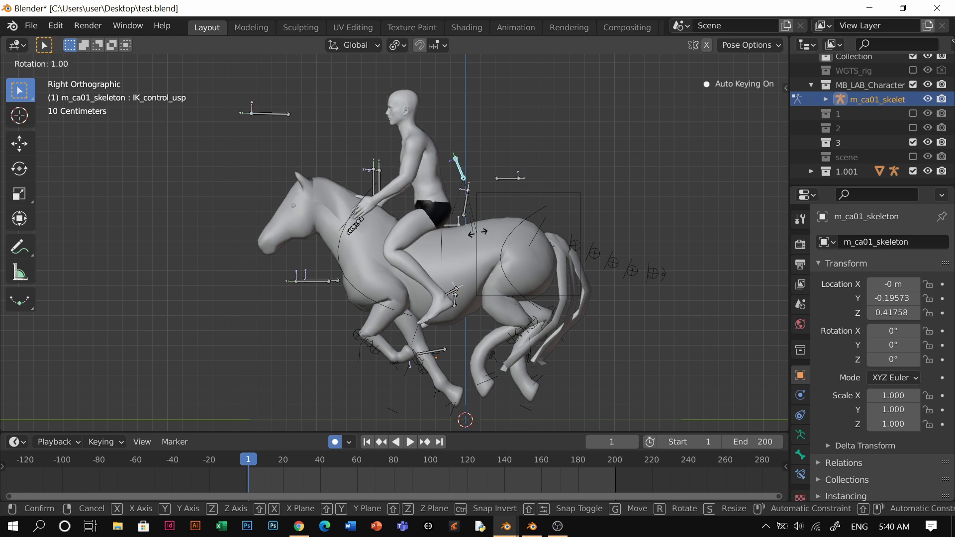
pyautogui.rightClick(465, 235)
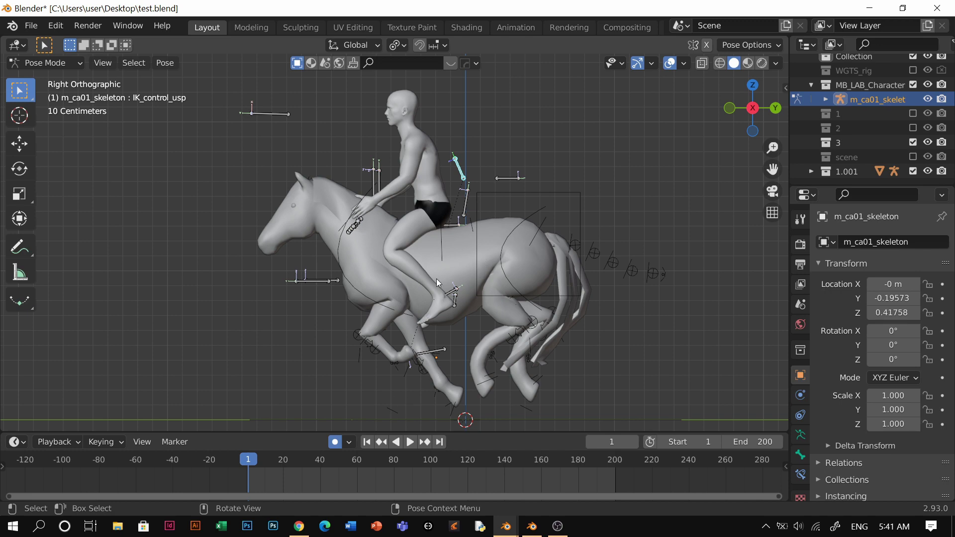
pyautogui.press('space')
pyautogui.press('r')
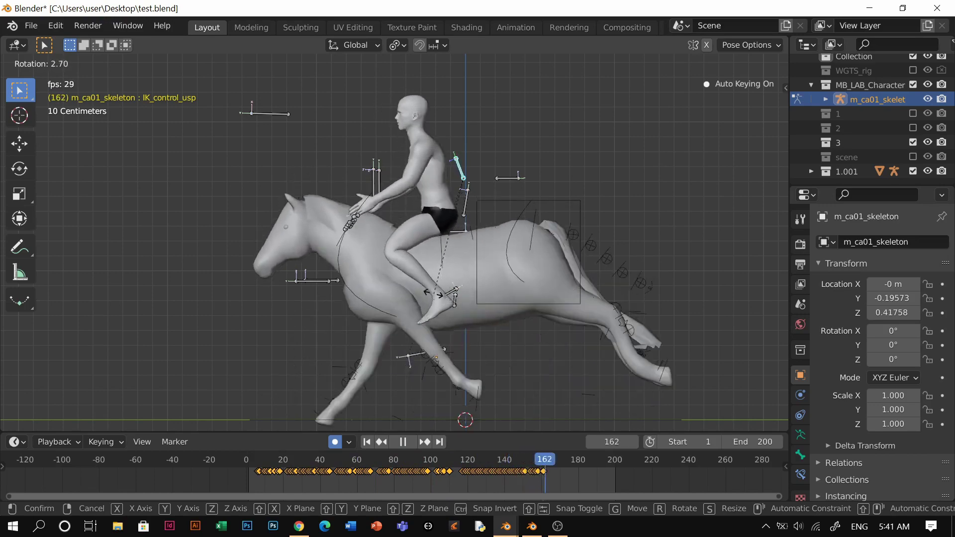
pyautogui.rightClick(447, 297)
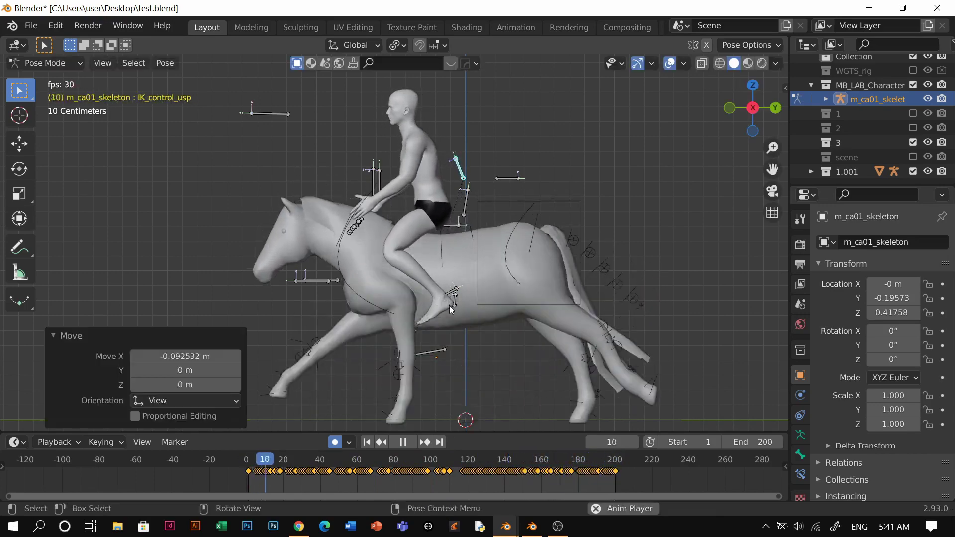
# Step: Select the hand control IK_control_a_L and record its live movement from frame 1 with auto keying while the animation plays
pyautogui.click(270, 114)
pyautogui.click(377, 187)
pyautogui.click(375, 184)
pyautogui.click(374, 182)
pyautogui.press('space')
pyautogui.hotkey('shift', 'Left')
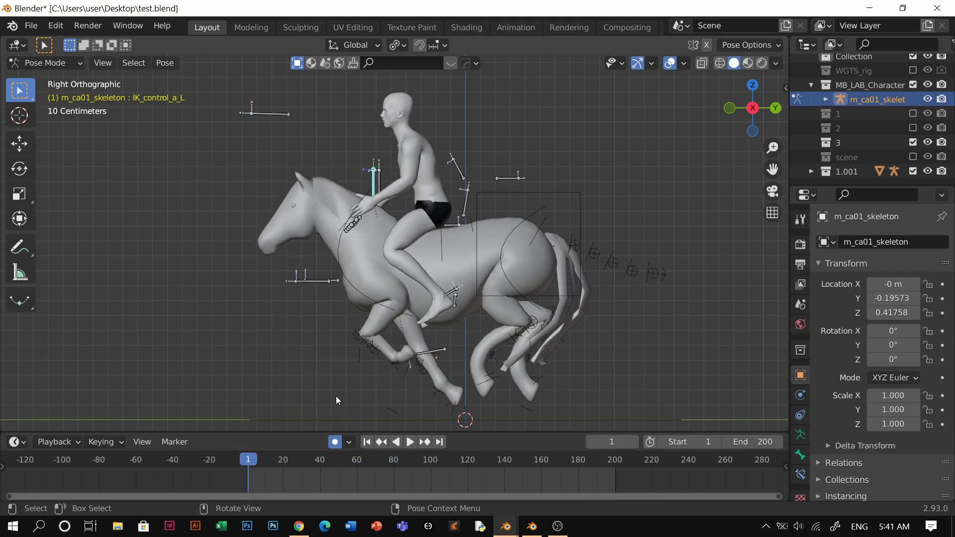
pyautogui.press('space')
pyautogui.press('g')
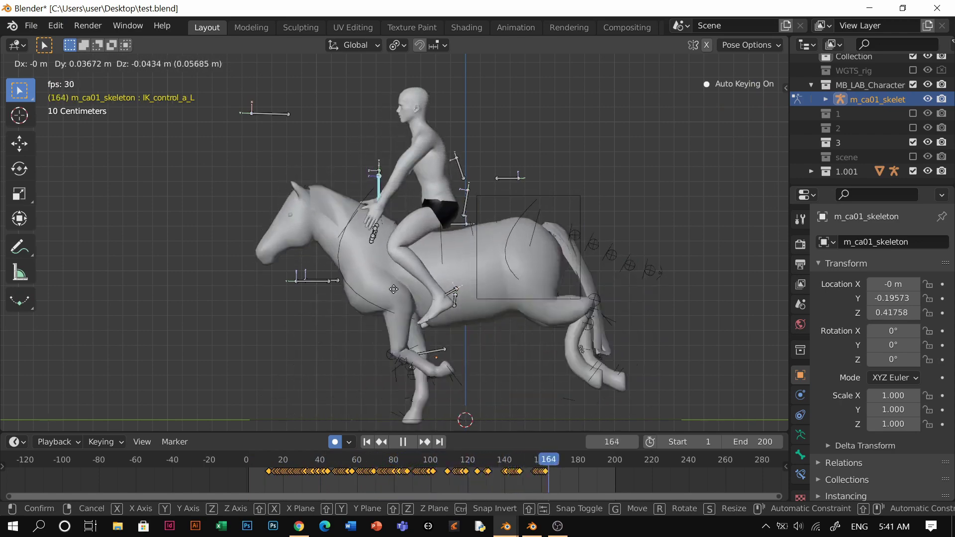
pyautogui.click(395, 295)
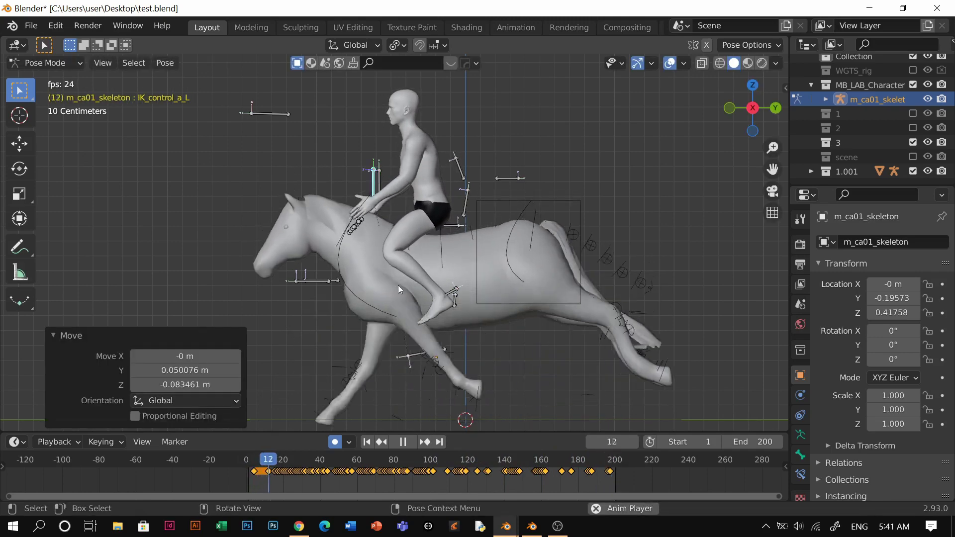
# Step: Record a live movement of IK_control_a_R with auto keying during playback
pyautogui.click(381, 172)
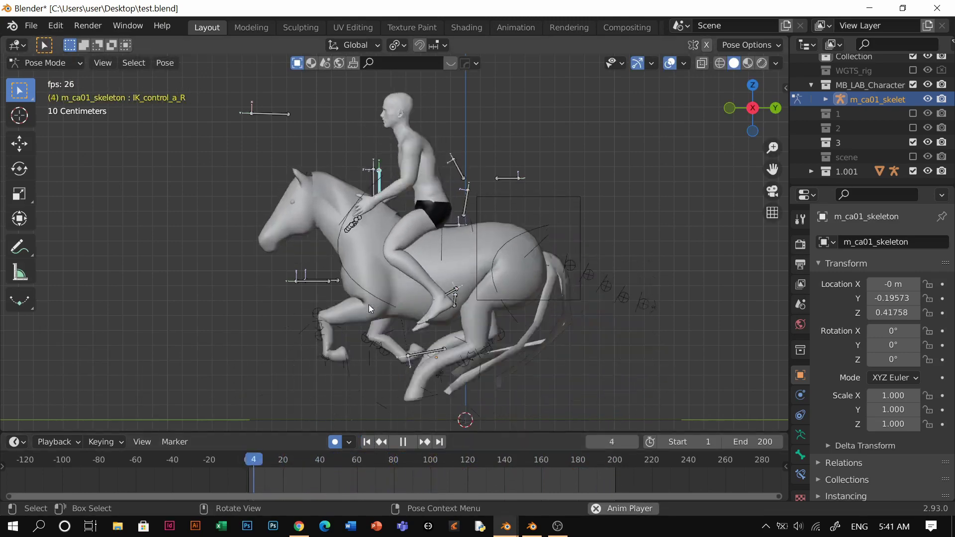
pyautogui.press('g')
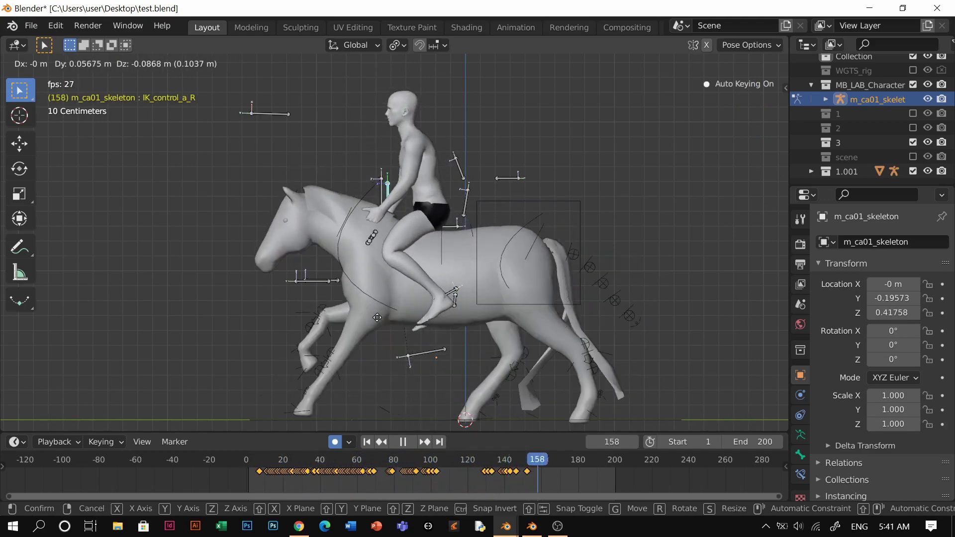
pyautogui.click(504, 301)
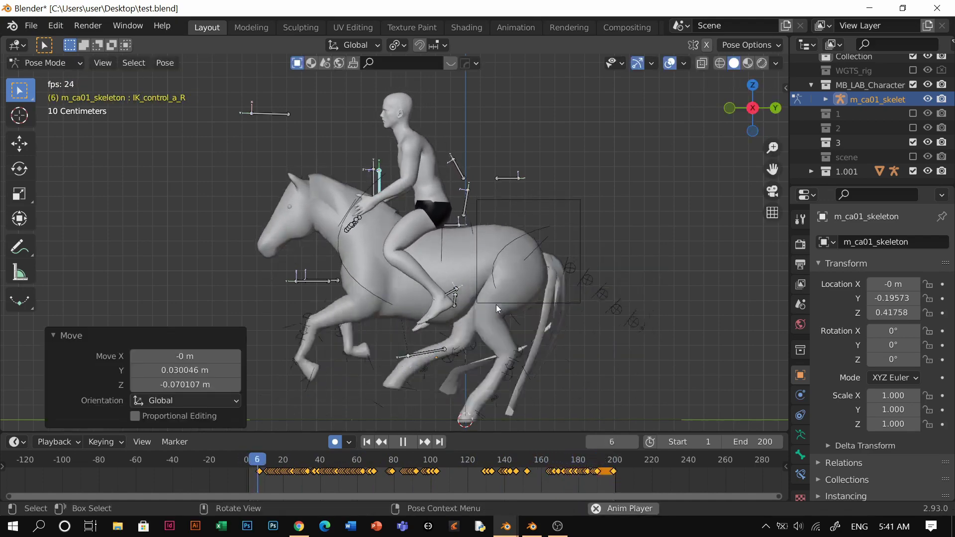
# Step: Record a live rotation of IK_control_hl_L during playback, and return the stopped animation to frame 1
pyautogui.click(455, 300)
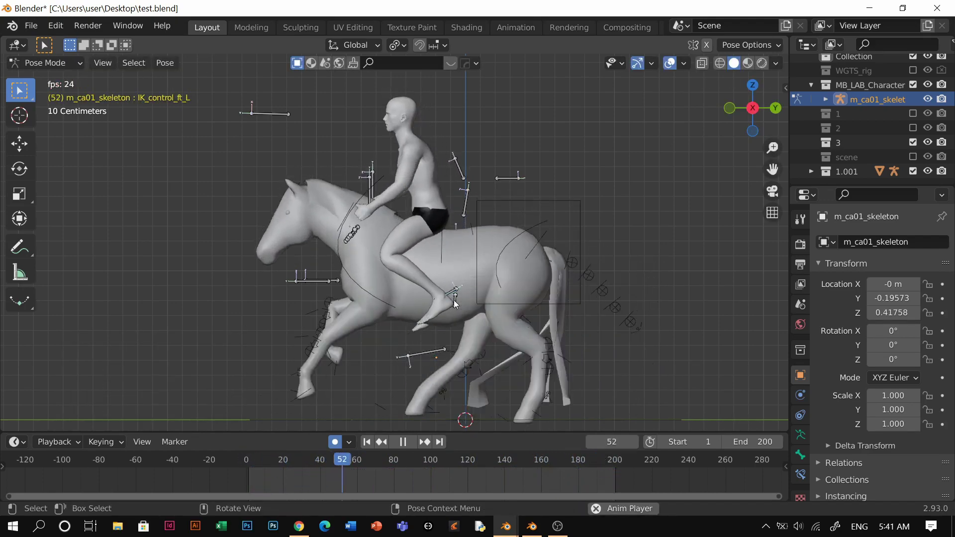
pyautogui.click(454, 301)
pyautogui.press('r')
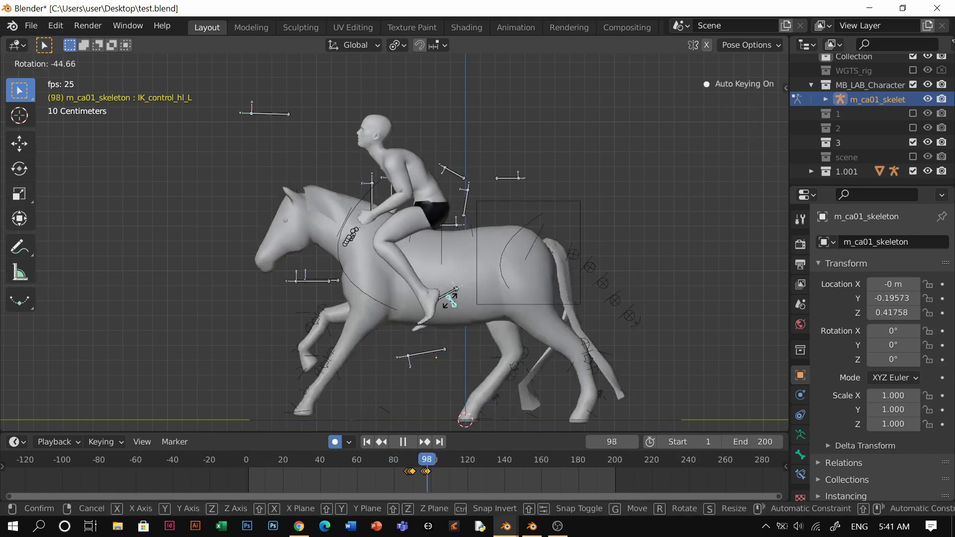
pyautogui.click(450, 301)
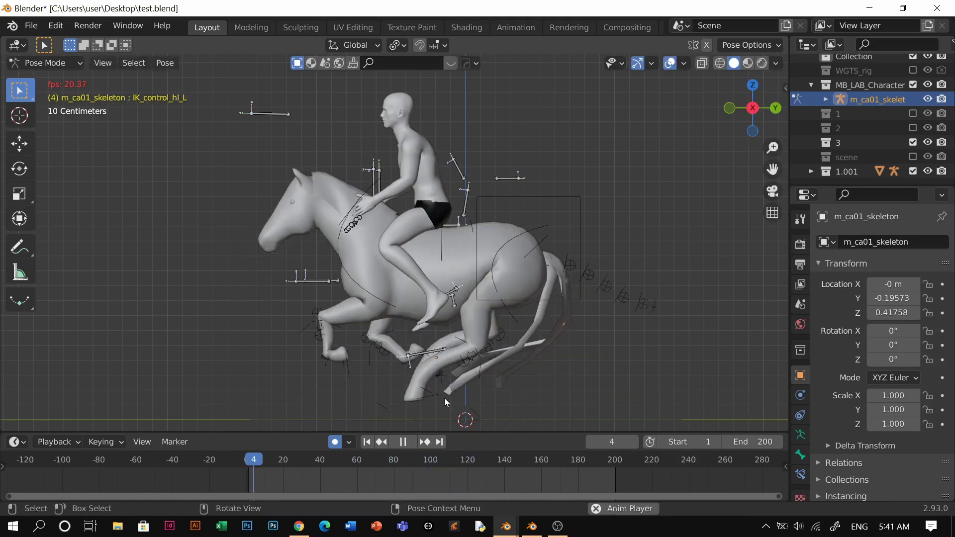
pyautogui.click(403, 442)
pyautogui.click(367, 442)
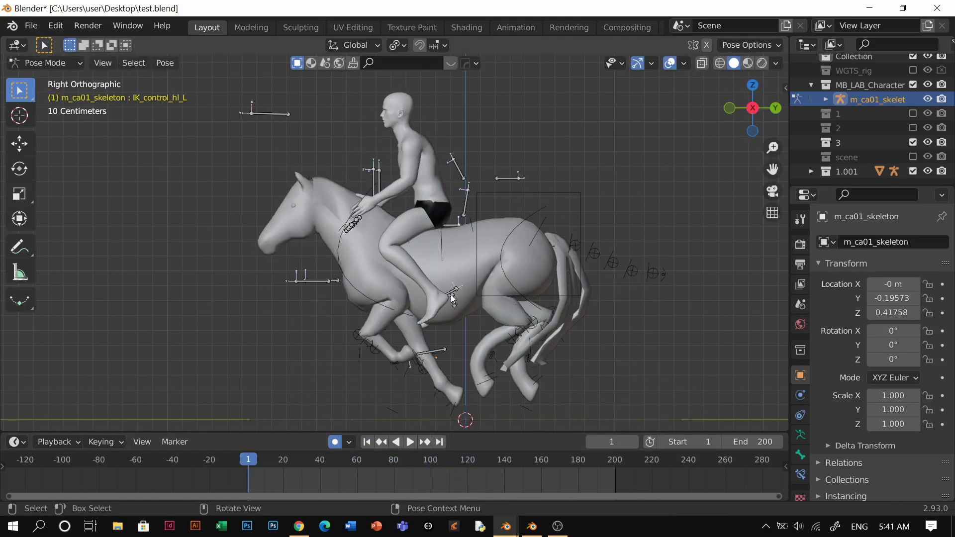
# Step: Select the foot control IK_control_ft_L and record its live movement in the right view while the animation plays
pyautogui.moveTo(455, 292); pyautogui.dragTo(486, 318, button='middle')
pyautogui.scroll(2, 465, 323)
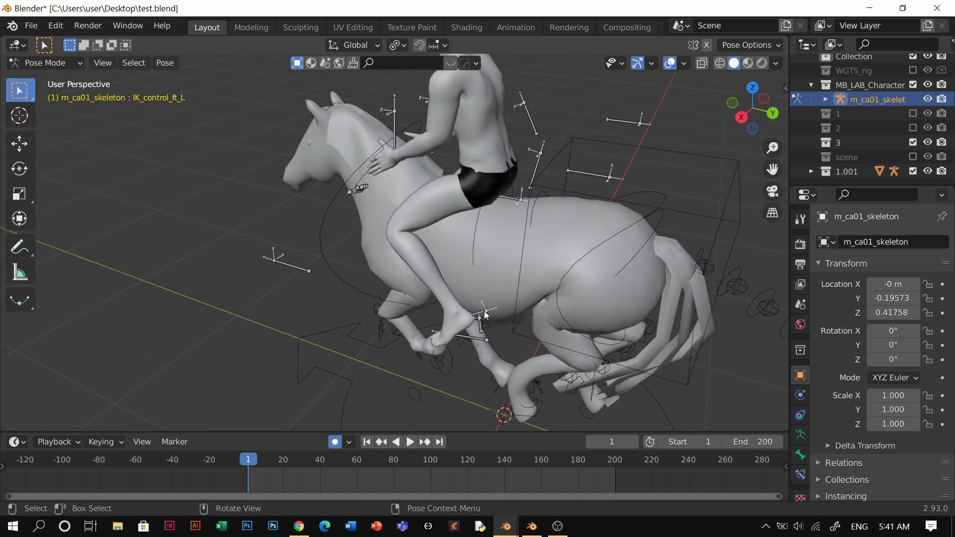
pyautogui.click(481, 315)
pyautogui.press('`')
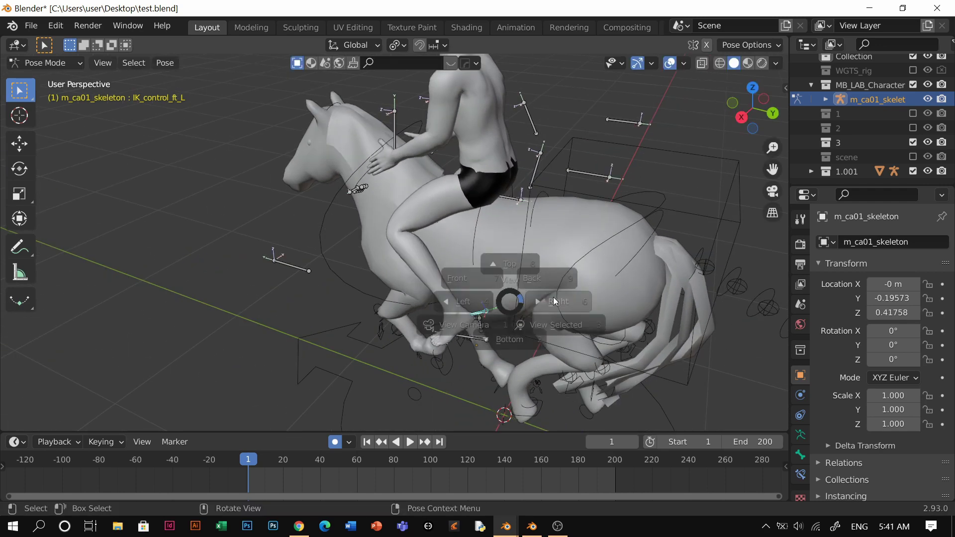
pyautogui.click(573, 299)
pyautogui.press('space')
pyautogui.press('g')
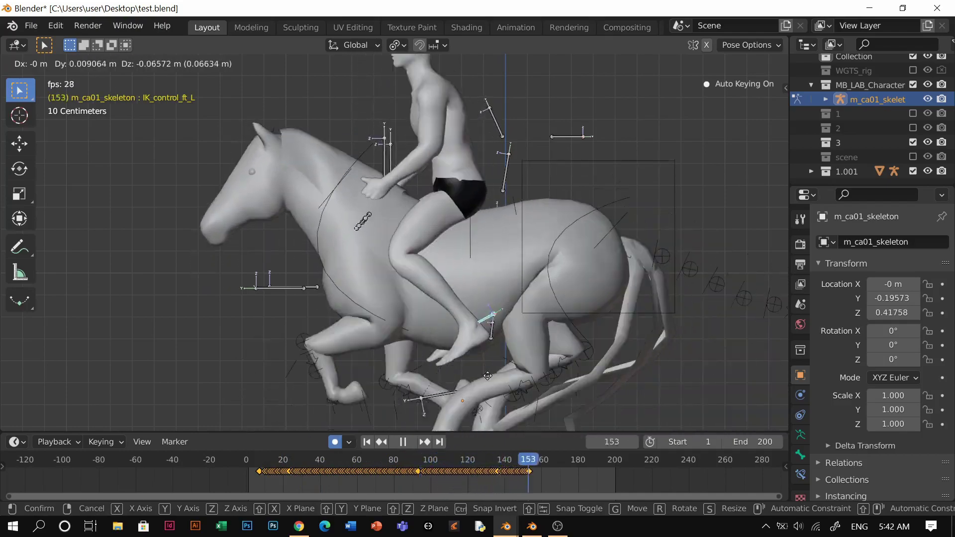
pyautogui.click(508, 384)
pyautogui.press('space')
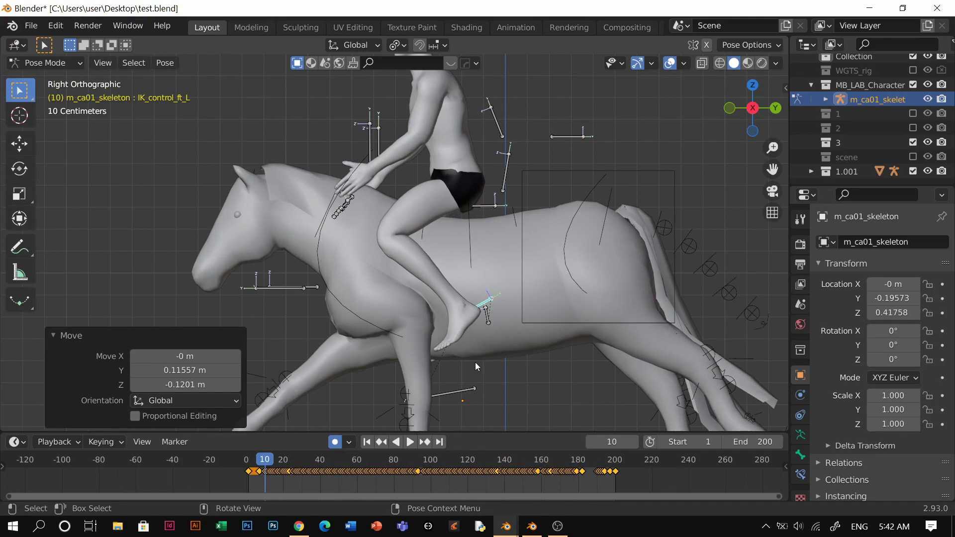
# Step: Select IK_control_ft_R in the left view and record its live movement from frame 1 with auto keying
pyautogui.moveTo(487, 334); pyautogui.dragTo(544, 301, button='middle')
pyautogui.press('`')
pyautogui.click(396, 305)
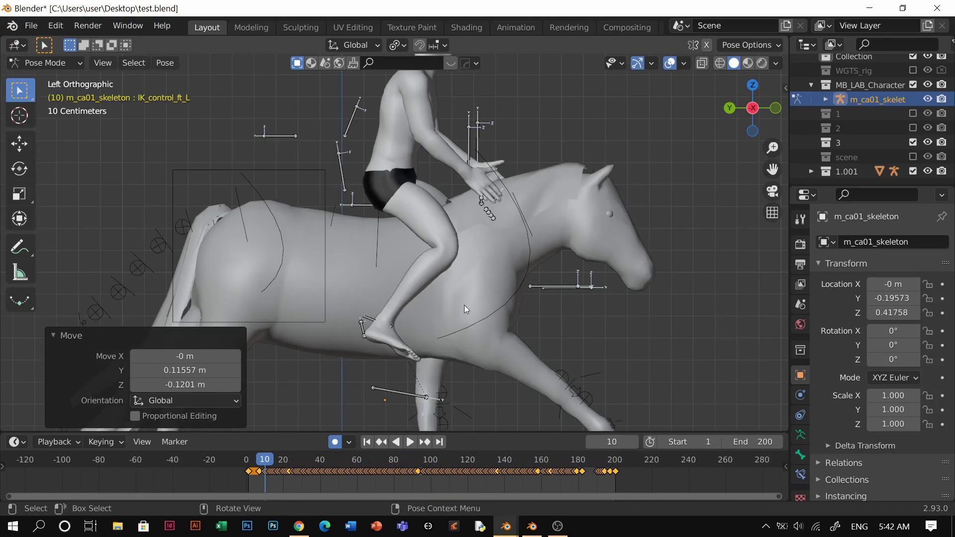
pyautogui.click(370, 326)
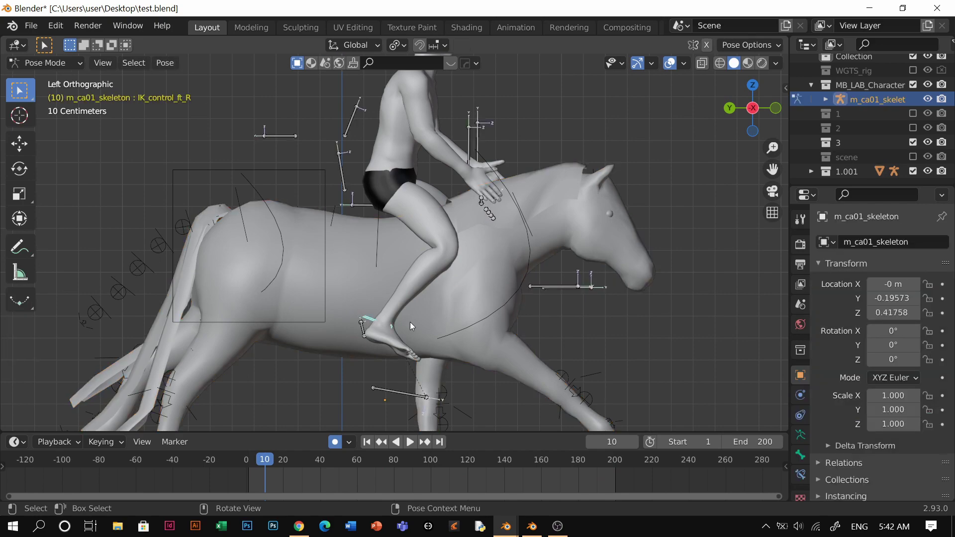
pyautogui.press('g')
pyautogui.rightClick(392, 321)
pyautogui.click(367, 443)
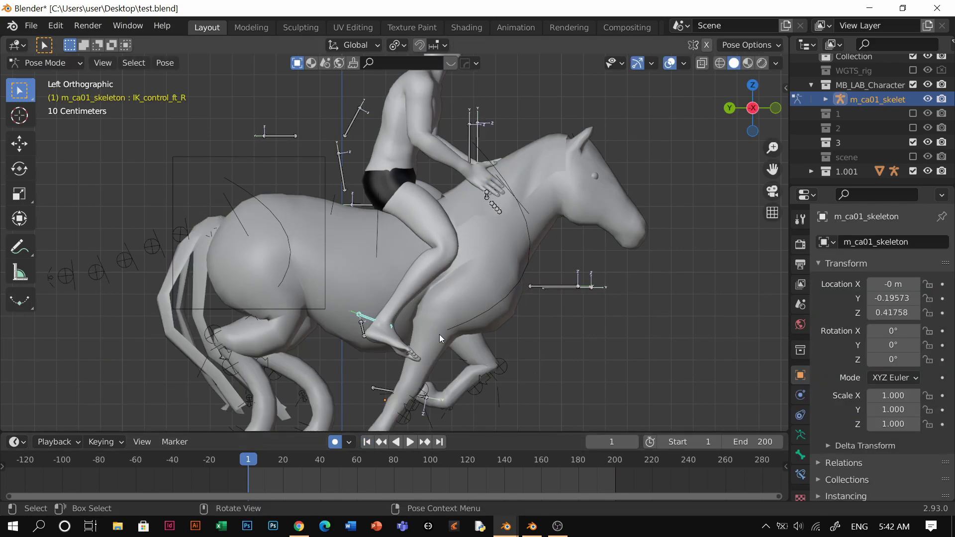
pyautogui.press('space')
pyautogui.press('g')
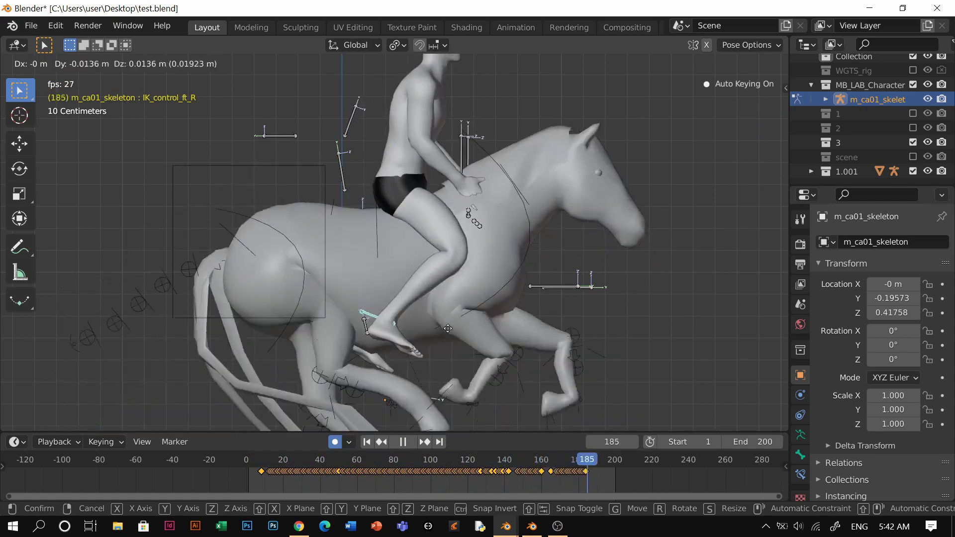
pyautogui.click(451, 312)
pyautogui.press('space')
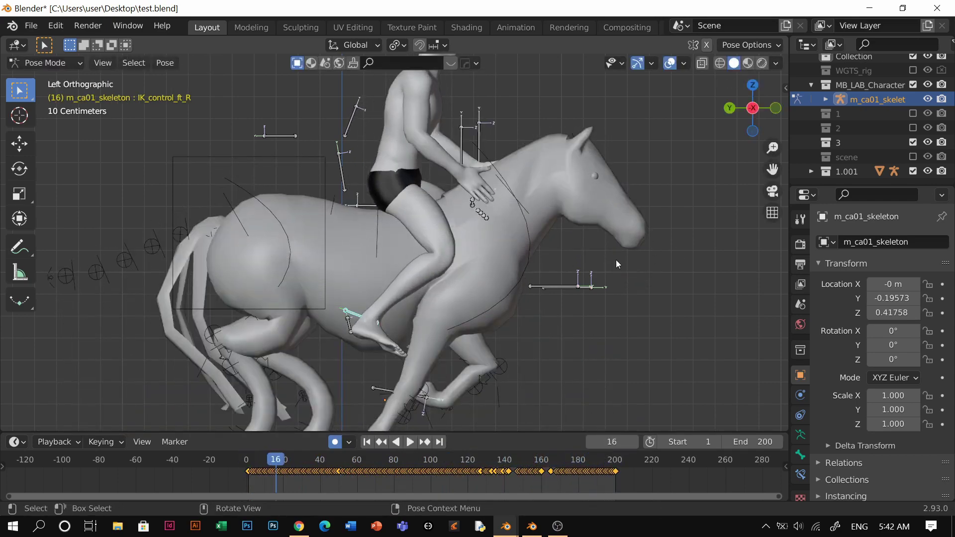
# Step: Select the knee control IK_control_kn_L from the front of the horse and record its live movement during playback
pyautogui.press('space')
pyautogui.moveTo(572, 285); pyautogui.dragTo(599, 314, button='middle')
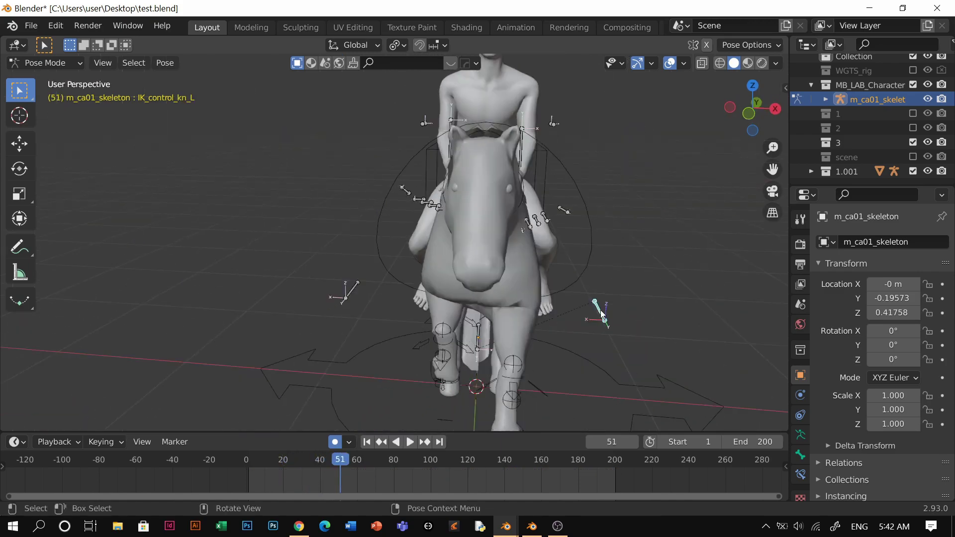
pyautogui.press('space')
pyautogui.press('g')
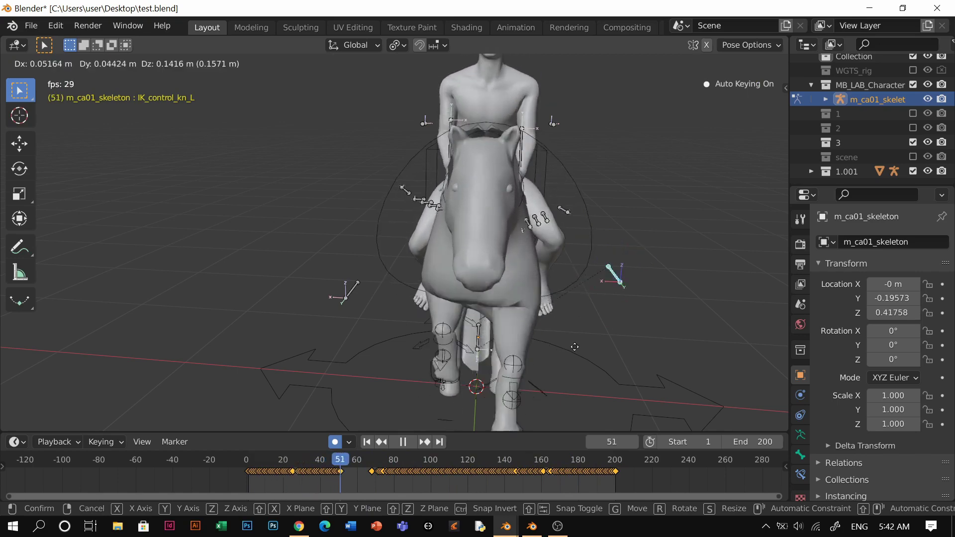
pyautogui.click(577, 348)
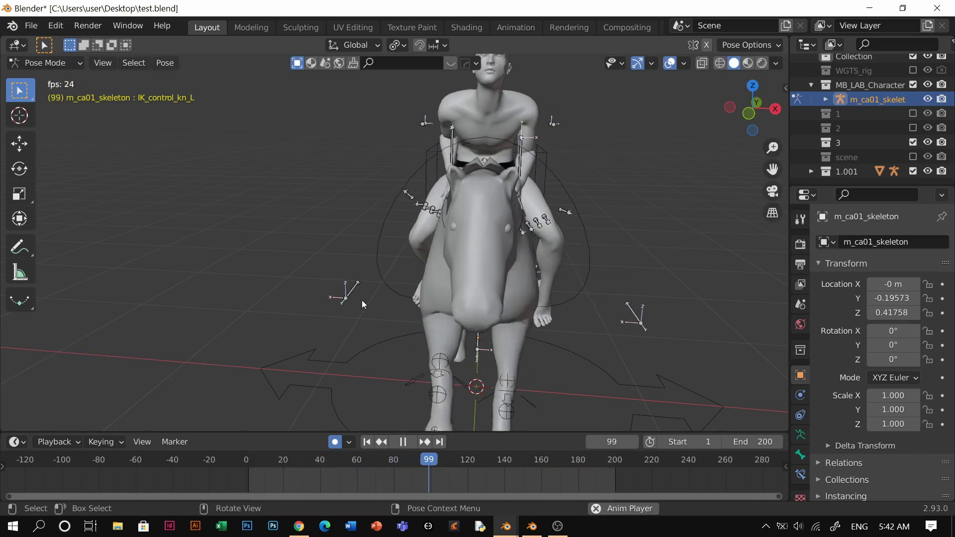
# Step: Record a live movement of the opposite knee control IK_control_kn_R while the animation plays
pyautogui.click(356, 292)
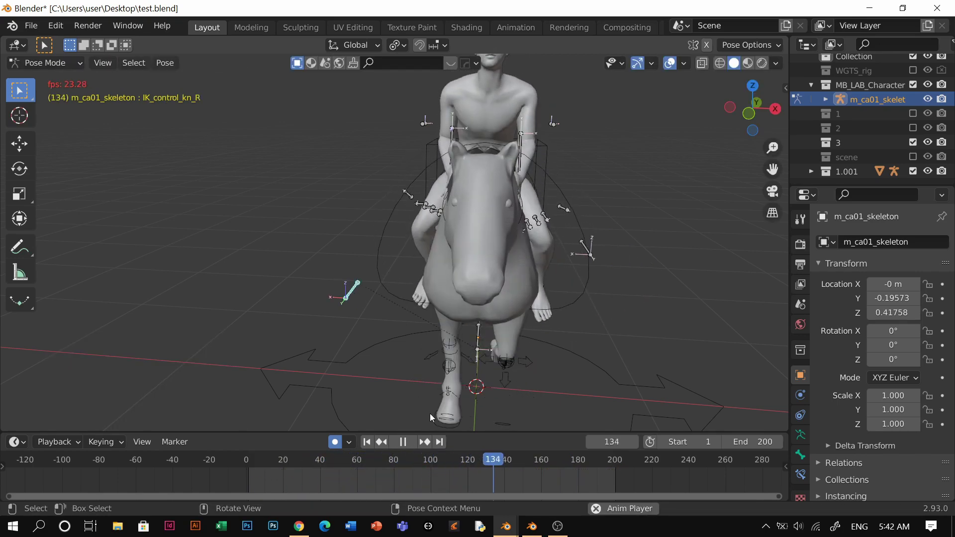
pyautogui.click(380, 442)
pyautogui.press('g')
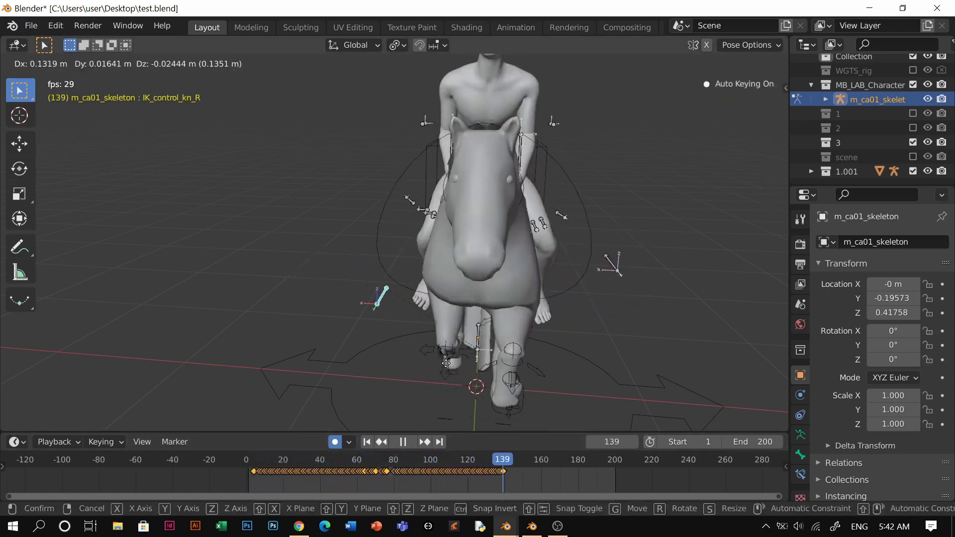
pyautogui.click(417, 352)
# Step: Record a live movement of the head control IK_control_hd from frame 1, and play back the rider's motion
pyautogui.scroll(-4, 512, 263)
pyautogui.scroll(2, 449, 295)
pyautogui.click(422, 194)
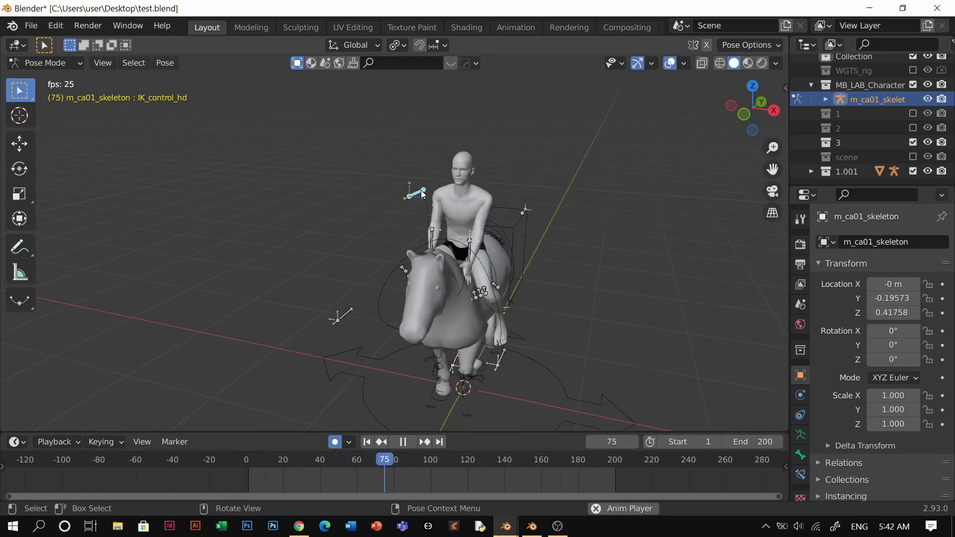
pyautogui.moveTo(445, 252); pyautogui.dragTo(452, 234, button='middle')
pyautogui.moveTo(436, 167); pyautogui.dragTo(446, 159, button='middle')
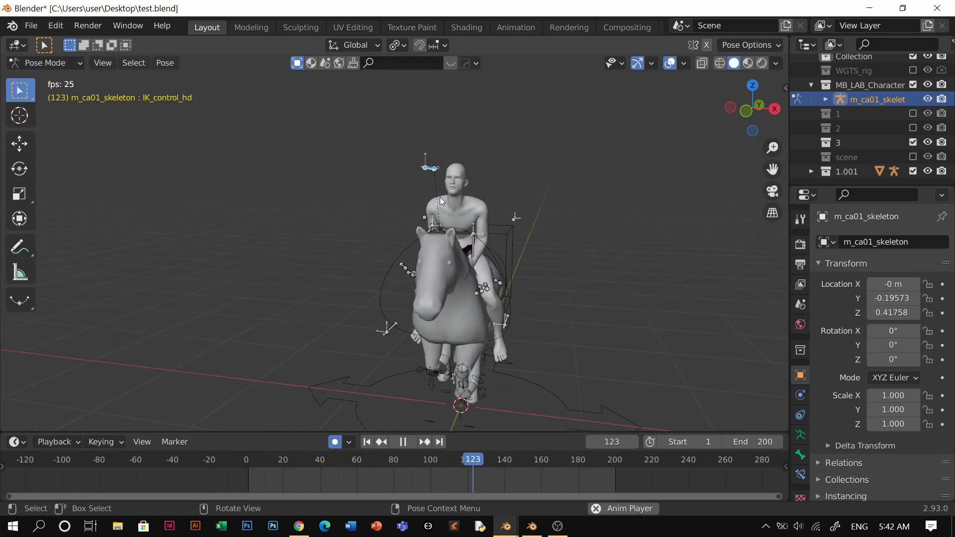
pyautogui.press('space')
pyautogui.hotkey('shift', 'Left')
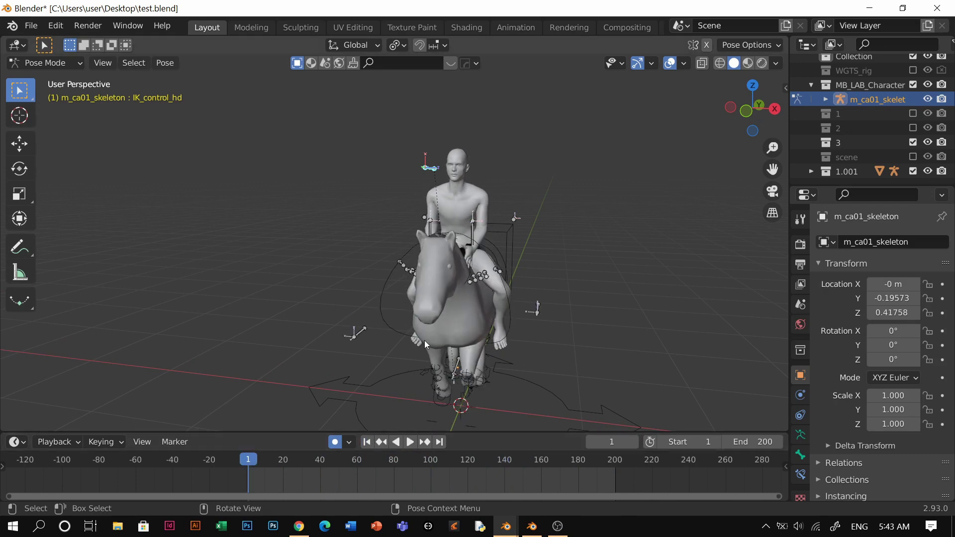
pyautogui.press('space')
pyautogui.press('g')
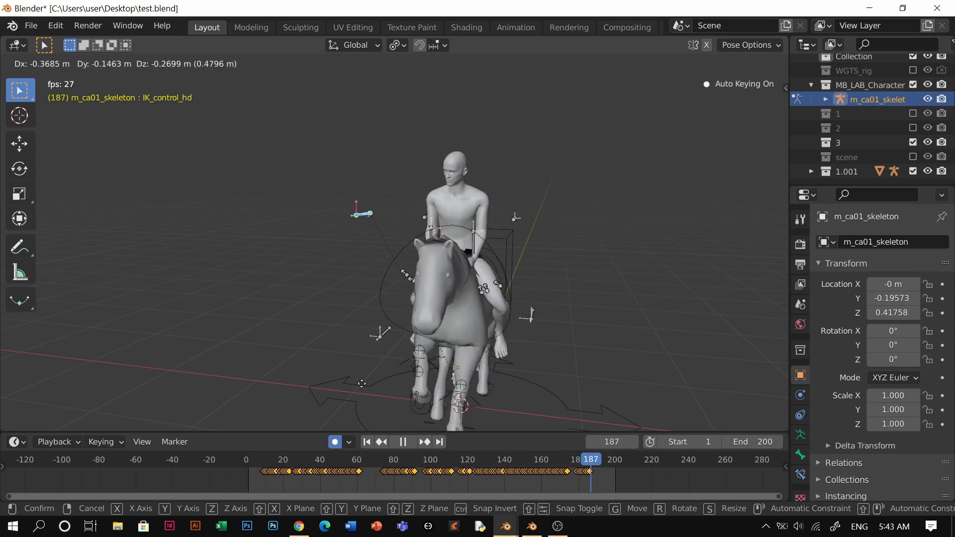
pyautogui.click(424, 374)
pyautogui.moveTo(536, 324); pyautogui.dragTo(471, 247, button='middle')
pyautogui.press('space')
pyautogui.scroll(2, 539, 257)
pyautogui.moveTo(539, 256); pyautogui.dragTo(560, 261, button='middle')
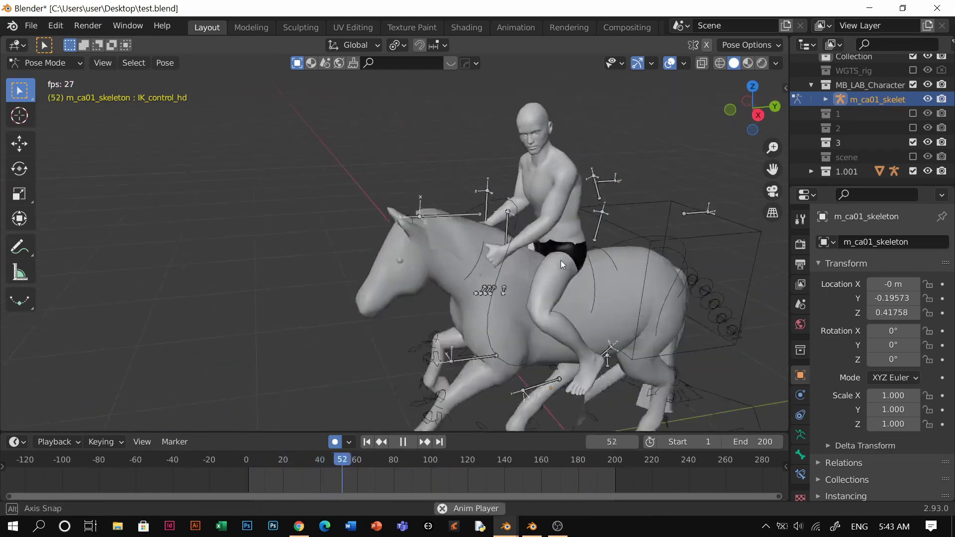
pyautogui.press('space')
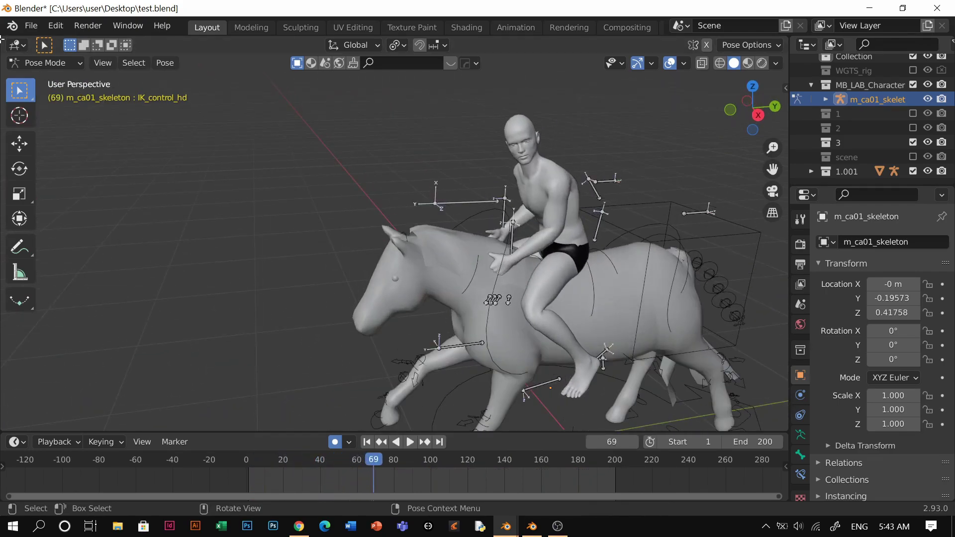
pyautogui.moveTo(2, 39); pyautogui.dragTo(7, 147)
pyautogui.click(16, 46)
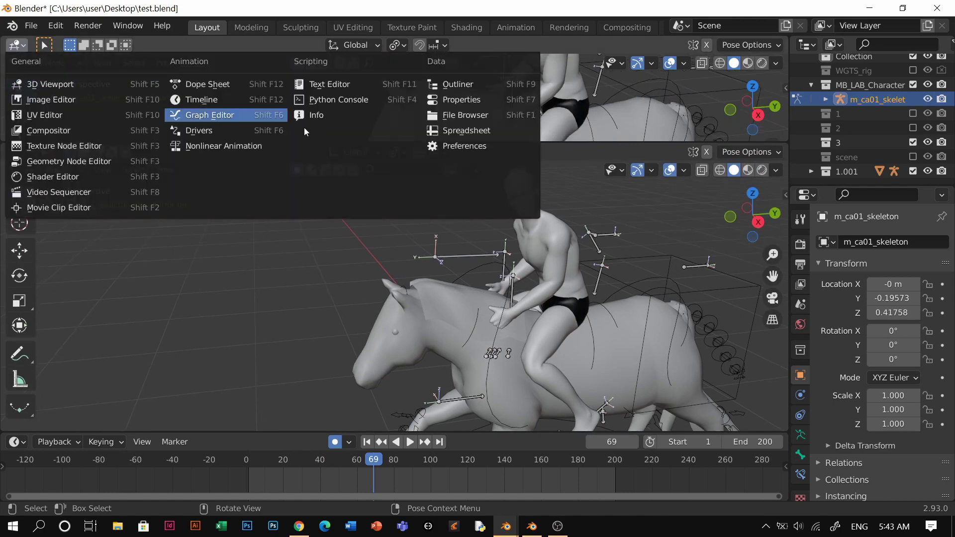
pyautogui.click(225, 117)
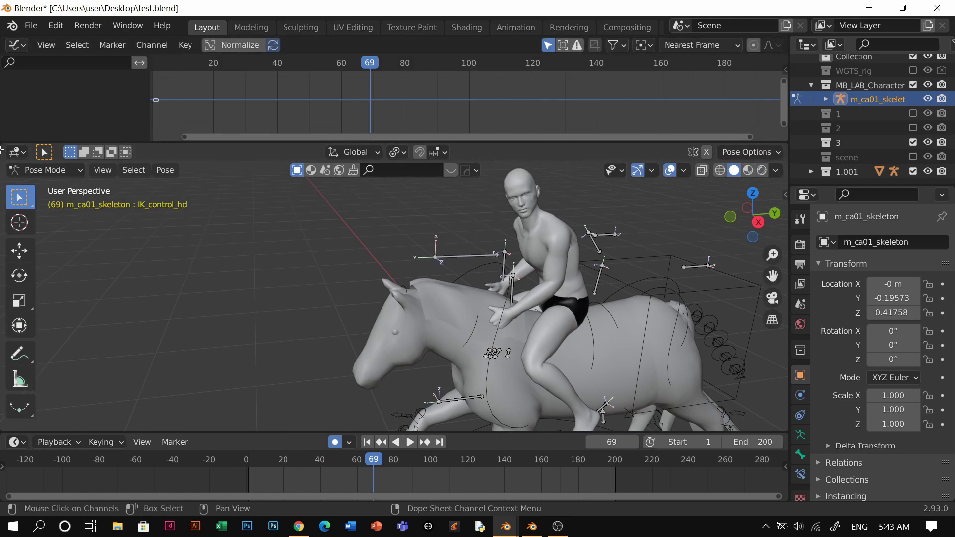
pyautogui.moveTo(2, 148); pyautogui.dragTo(30, 79)
# Step: Split the 3D viewport into a Graph Editor above it, and select all the rider's bones at frame 1
pyautogui.moveTo(2, 39); pyautogui.dragTo(7, 164)
pyautogui.click(17, 45)
pyautogui.click(209, 116)
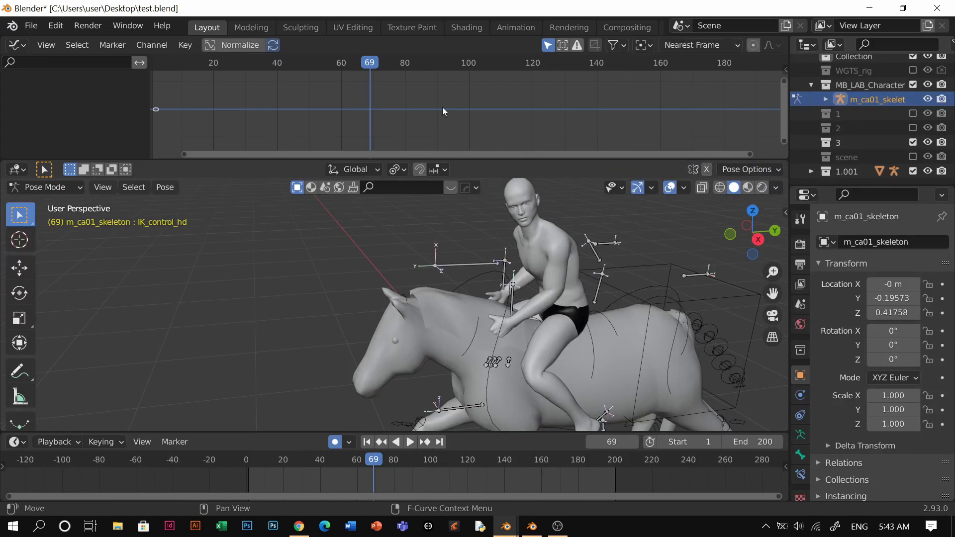
pyautogui.click(366, 441)
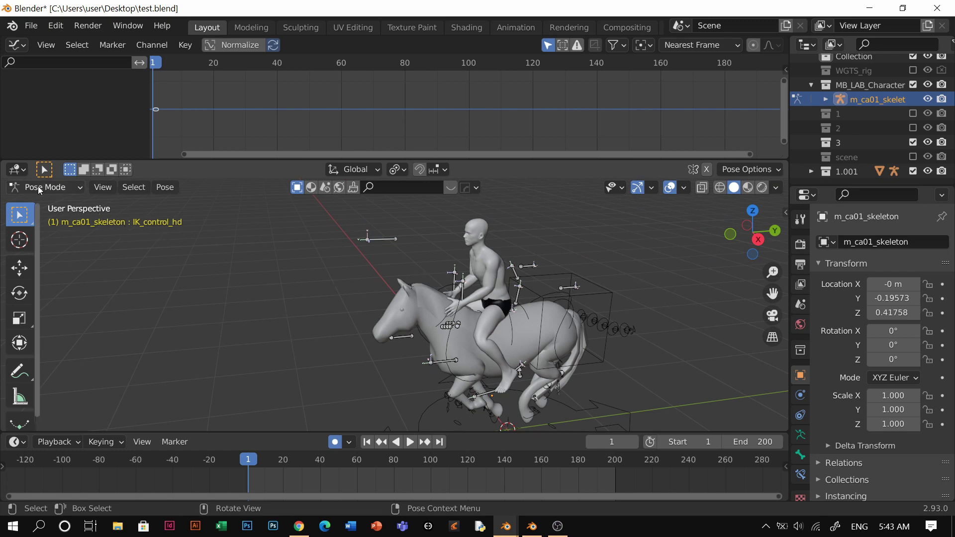
pyautogui.press('a')
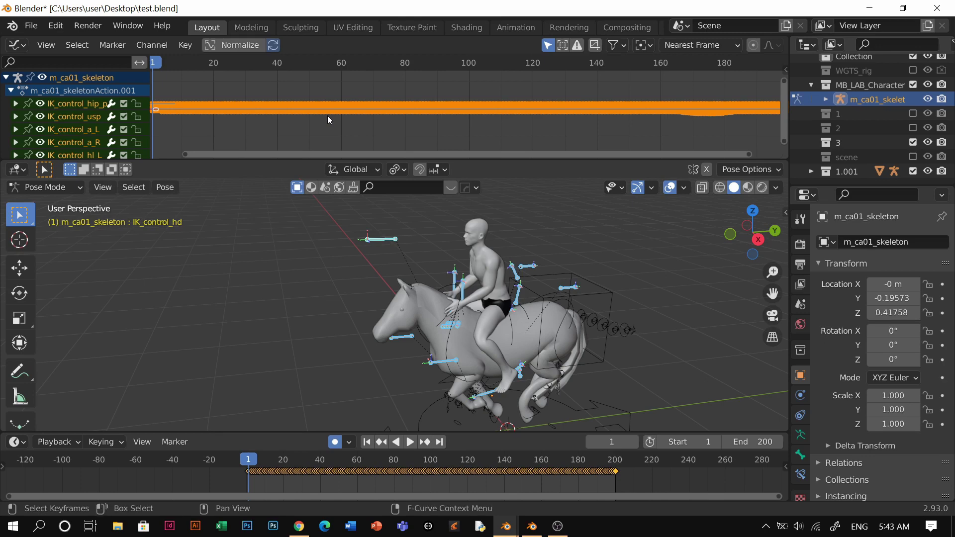
# Step: Play back the rider's recorded motion and examine it up close from the side and front of the horse
pyautogui.press('space')
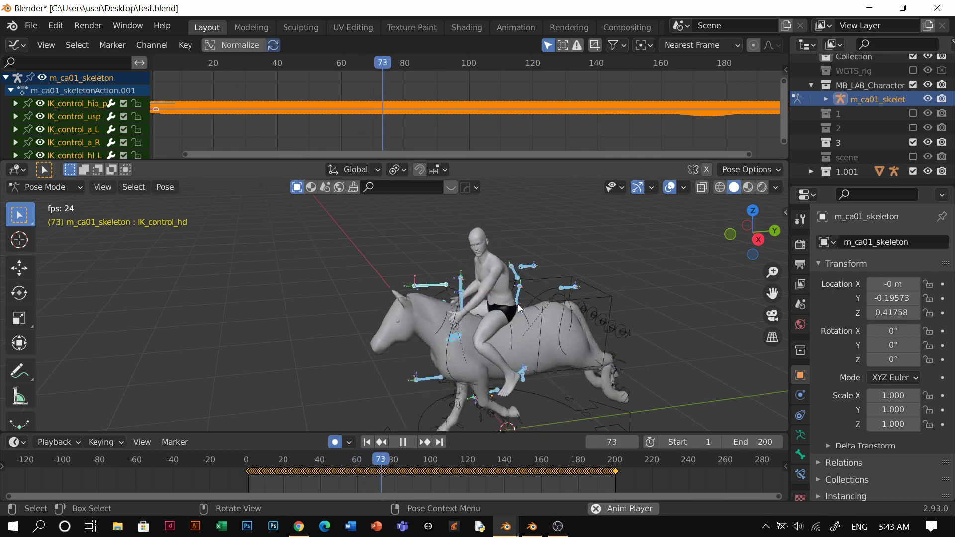
pyautogui.keyDown('shift'); pyautogui.moveTo(509, 313); pyautogui.dragTo(419, 242, button='middle'); pyautogui.keyUp('shift')
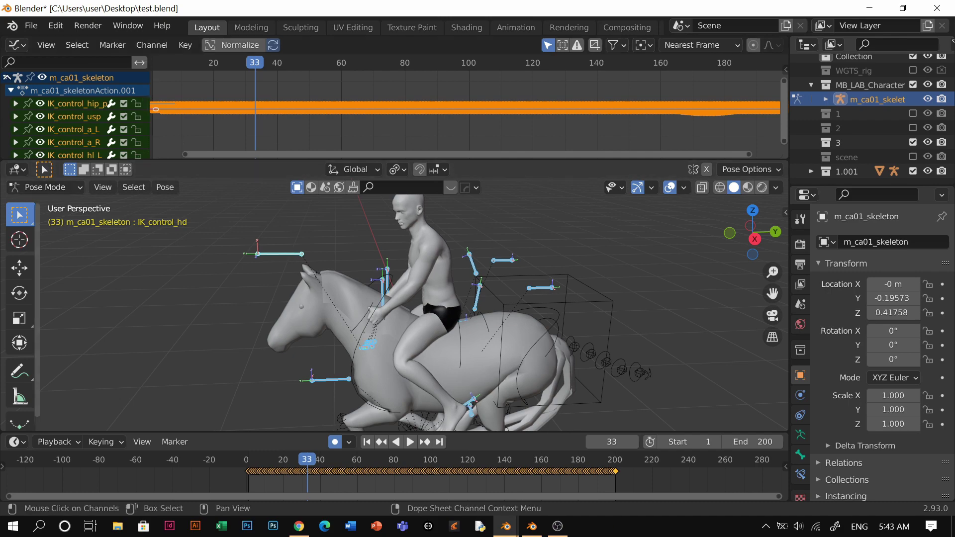
pyautogui.press('space')
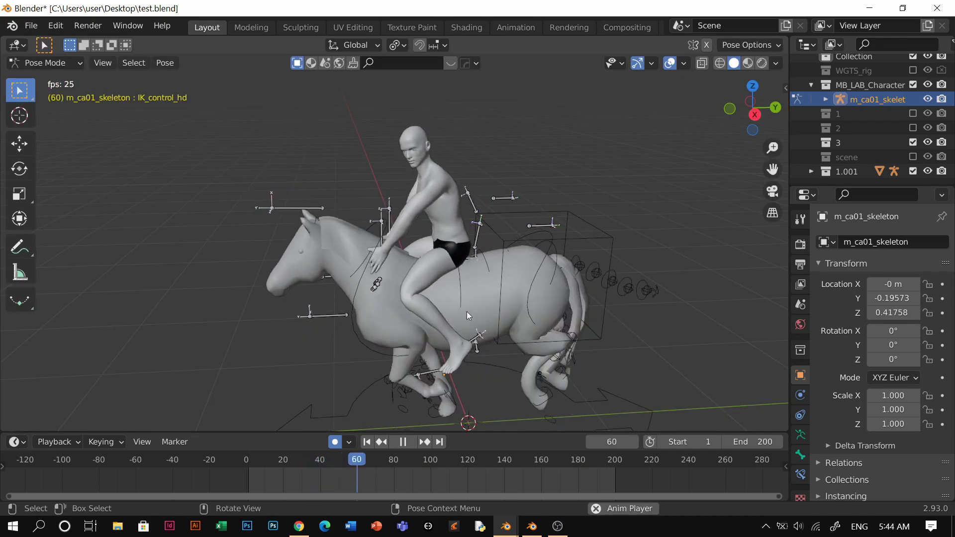
pyautogui.moveTo(466, 312); pyautogui.dragTo(512, 289, button='middle')
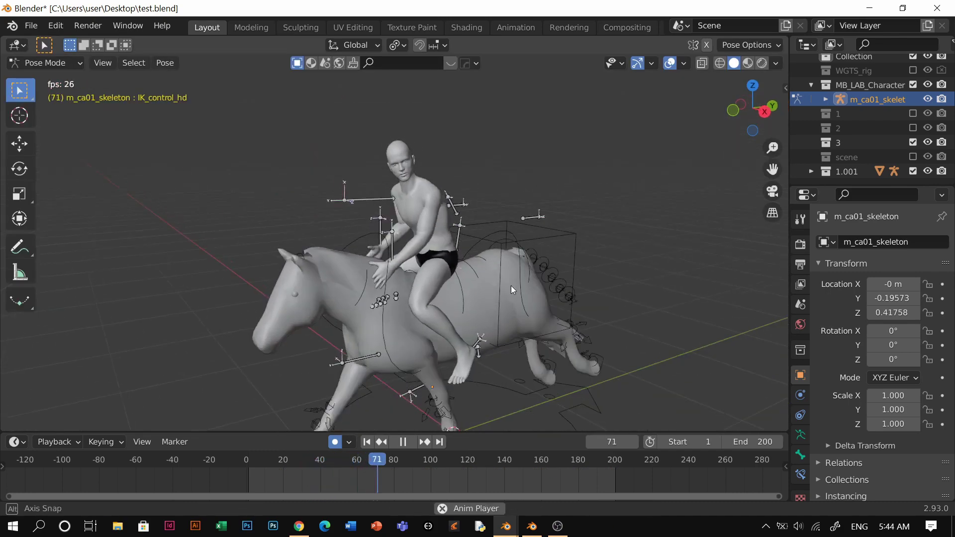
pyautogui.press('space')
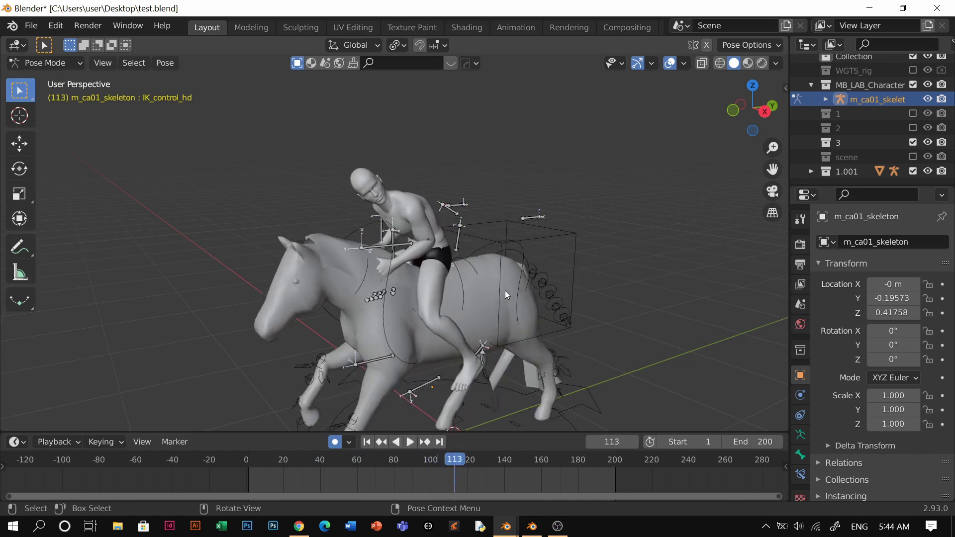
# Step: Select all the rider's bones and replay the riding animation from frame 1
pyautogui.press('a')
pyautogui.hotkey('shift', 'Left')
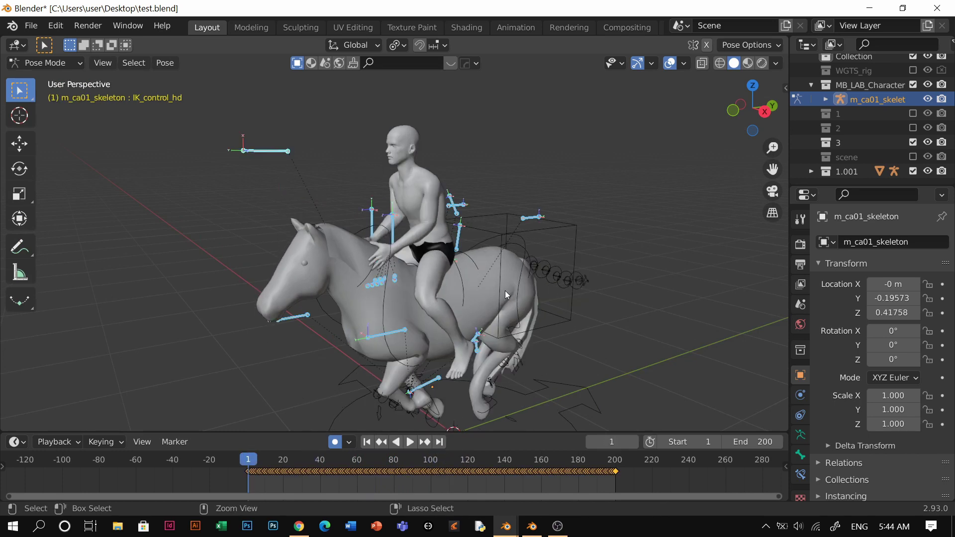
pyautogui.press('space')
pyautogui.press('space')
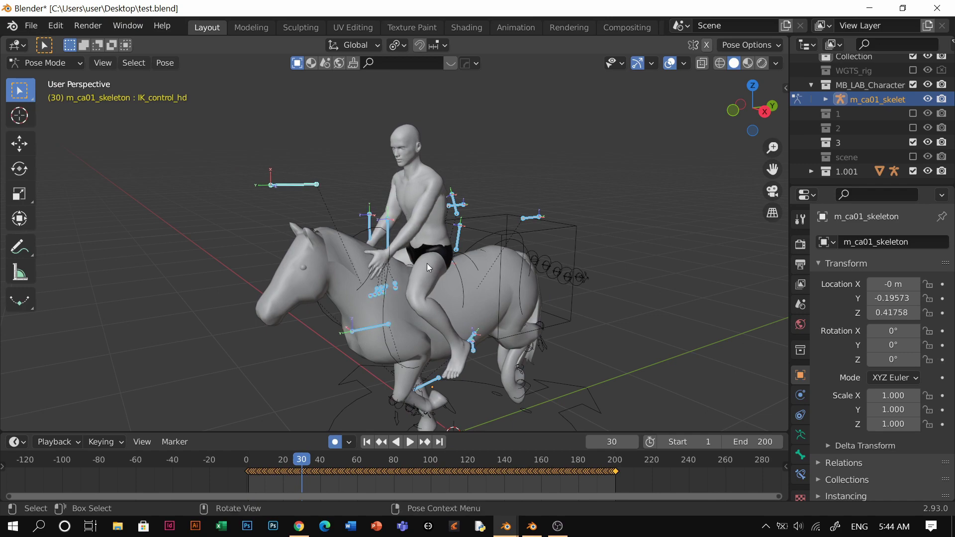
pyautogui.press('space')
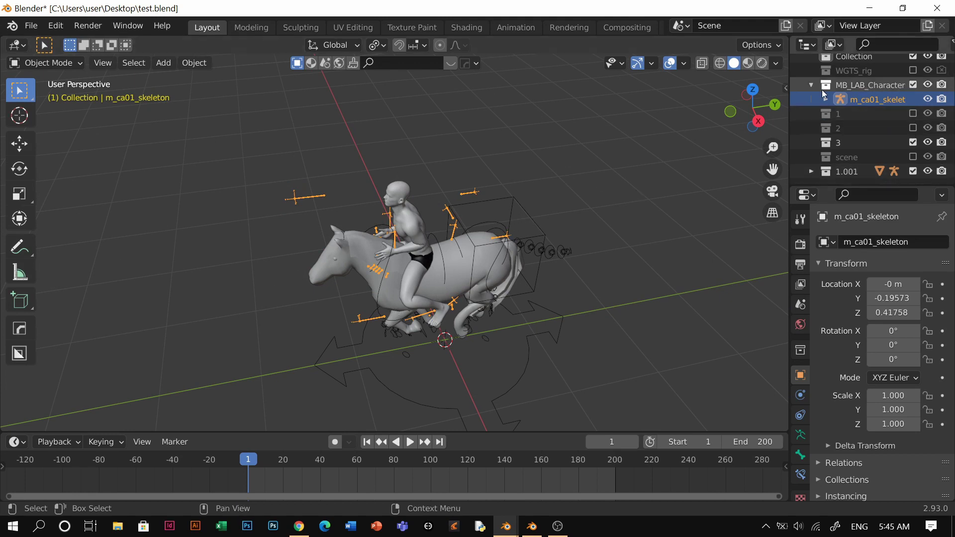
# Step: Select the horse and rider with their rigs and move them into a new collection
pyautogui.moveTo(591, 159); pyautogui.dragTo(256, 428)
pyautogui.press('Escape')
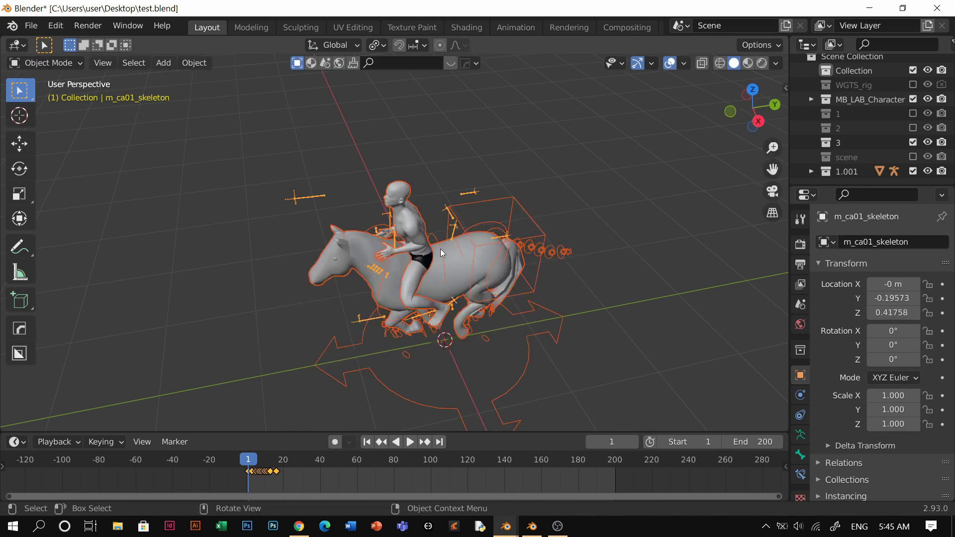
pyautogui.moveTo(598, 130); pyautogui.dragTo(92, 497)
pyautogui.press('m')
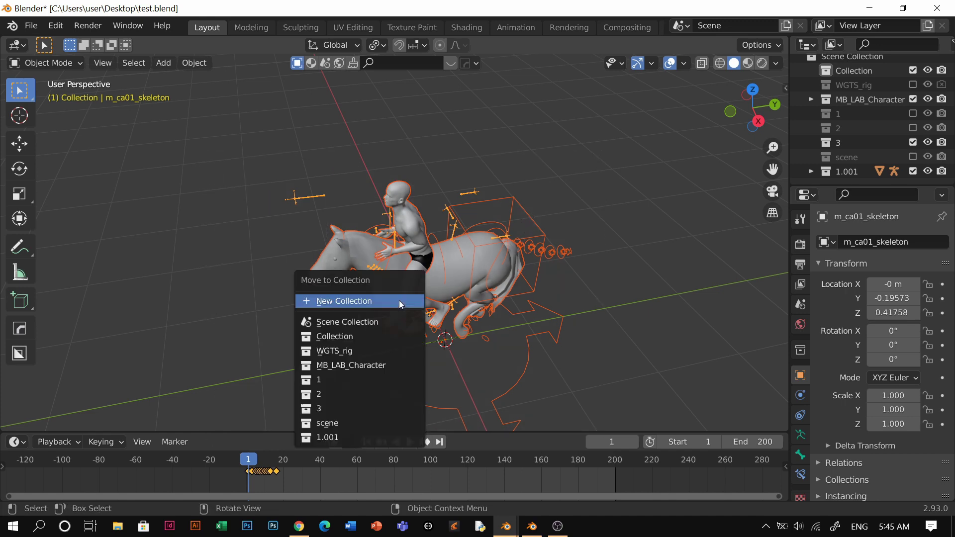
pyautogui.click(401, 301)
pyautogui.press('Return')
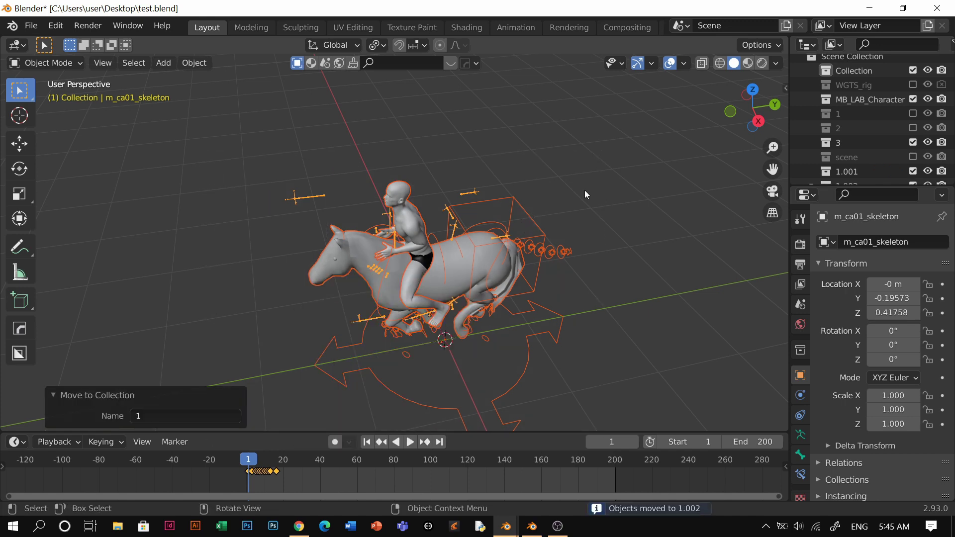
# Step: Rename the new collection man and exclude it from the view layer
pyautogui.scroll(-3, 903, 149)
pyautogui.doubleClick(861, 144)
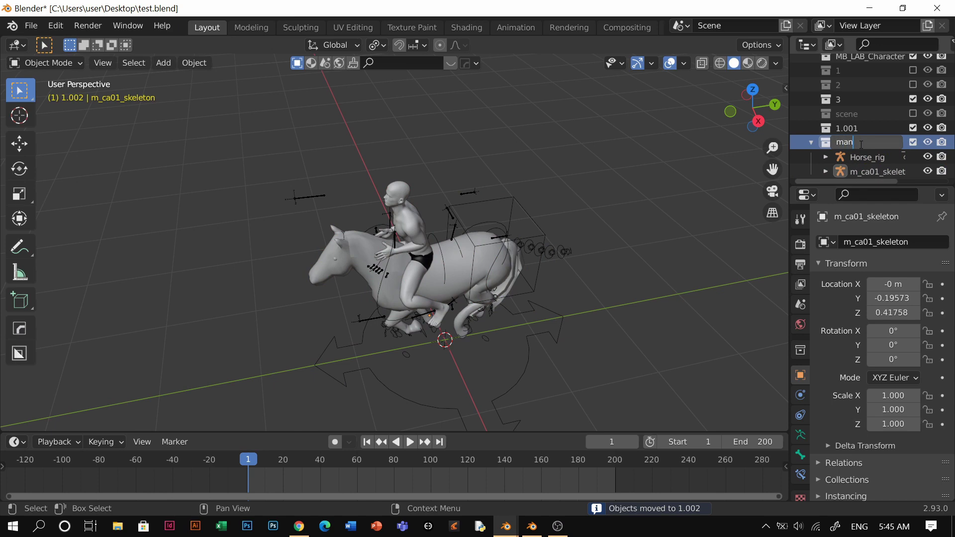
pyautogui.click(912, 143)
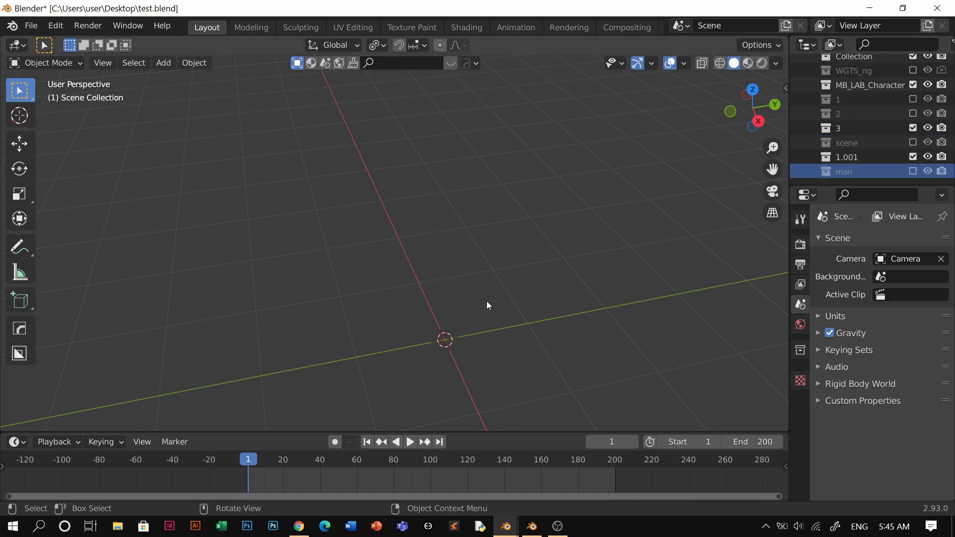
# Step: Add a collection instance of man to the scene
pyautogui.hotkey('shift', 'a')
pyautogui.moveTo(463, 502)
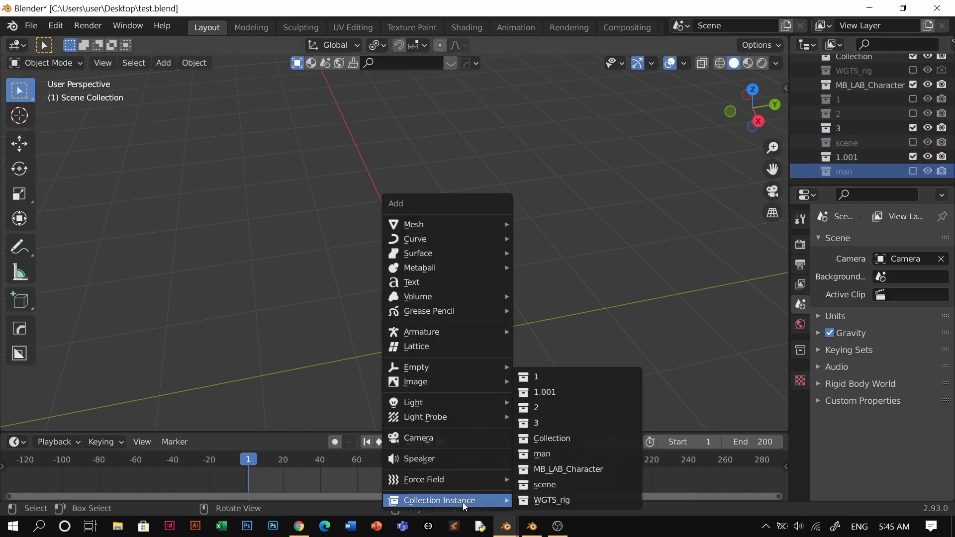
pyautogui.click(548, 454)
pyautogui.click(575, 275)
pyautogui.moveTo(465, 258); pyautogui.dragTo(475, 241, button='middle')
pyautogui.scroll(1, 475, 241)
# Step: Switch the viewport shading to Material Preview, play the instance's animation and return to frame 1
pyautogui.press('z')
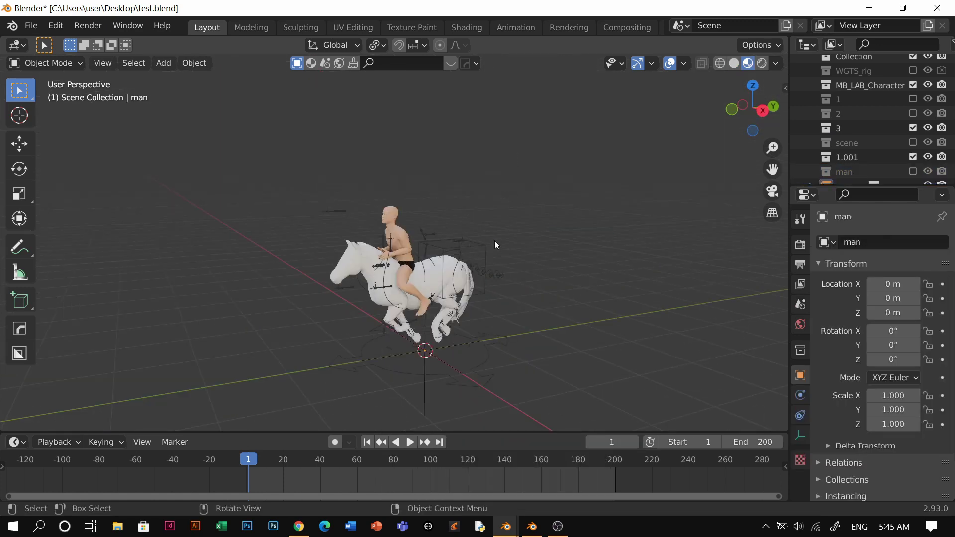
pyautogui.keyDown('shift'); pyautogui.moveTo(494, 240); pyautogui.dragTo(542, 214, button='middle'); pyautogui.keyUp('shift')
pyautogui.scroll(3, 538, 244)
pyautogui.moveTo(537, 250); pyautogui.dragTo(590, 242, button='middle')
pyautogui.press('space')
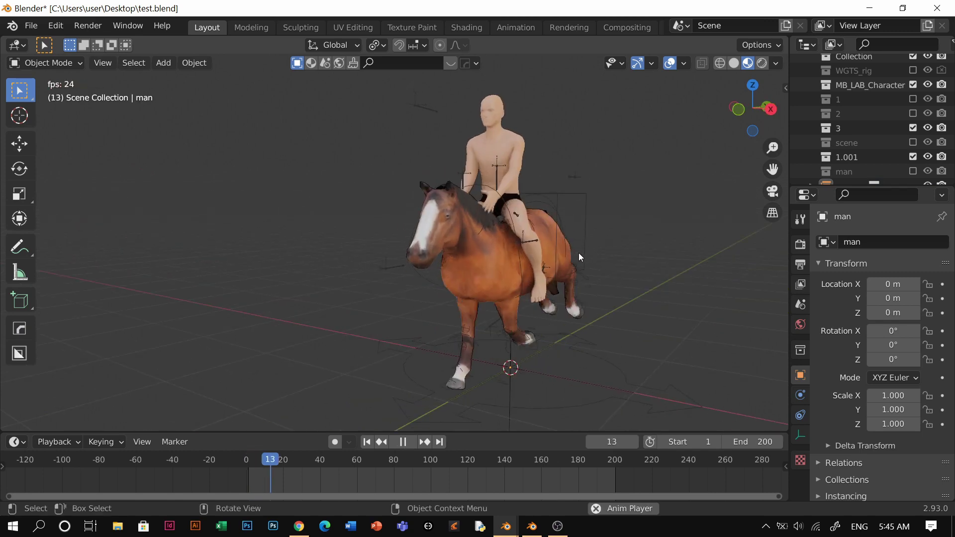
pyautogui.press('space')
pyautogui.click(366, 442)
# Step: Move the man instance about 16 m along the Y axis
pyautogui.scroll(-3, 454, 256)
pyautogui.moveTo(454, 256); pyautogui.dragTo(421, 256, button='middle')
pyautogui.scroll(-3, 447, 262)
pyautogui.scroll(-2, 448, 262)
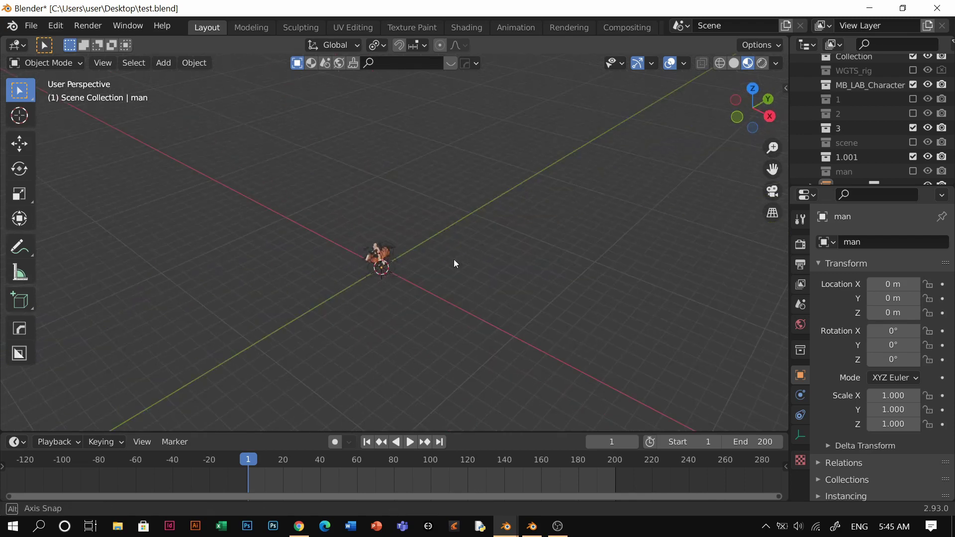
pyautogui.press('g')
pyautogui.press('y')
pyautogui.click(567, 188)
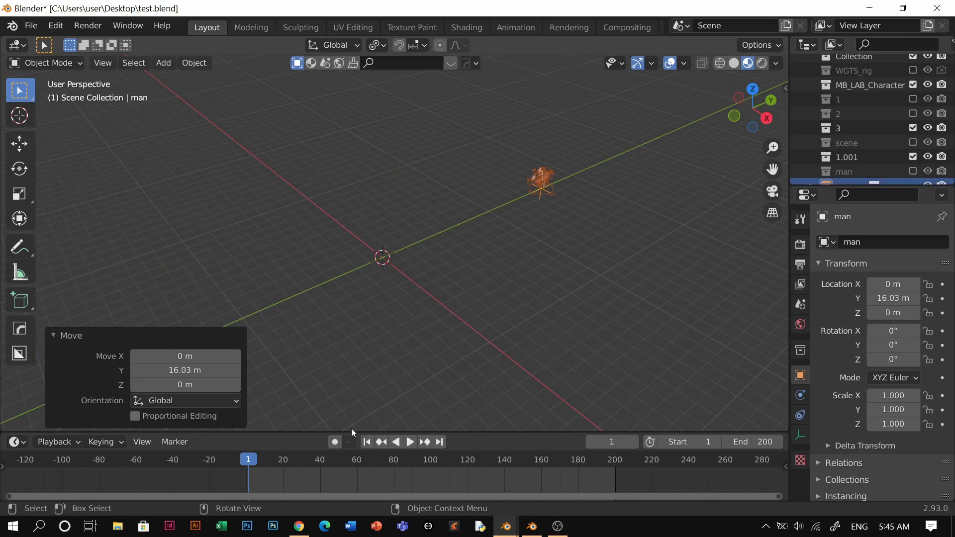
# Step: Insert a Location & Rotation keyframe and a Location keyframe for the man instance at frame 1
pyautogui.press('i')
pyautogui.click(592, 232)
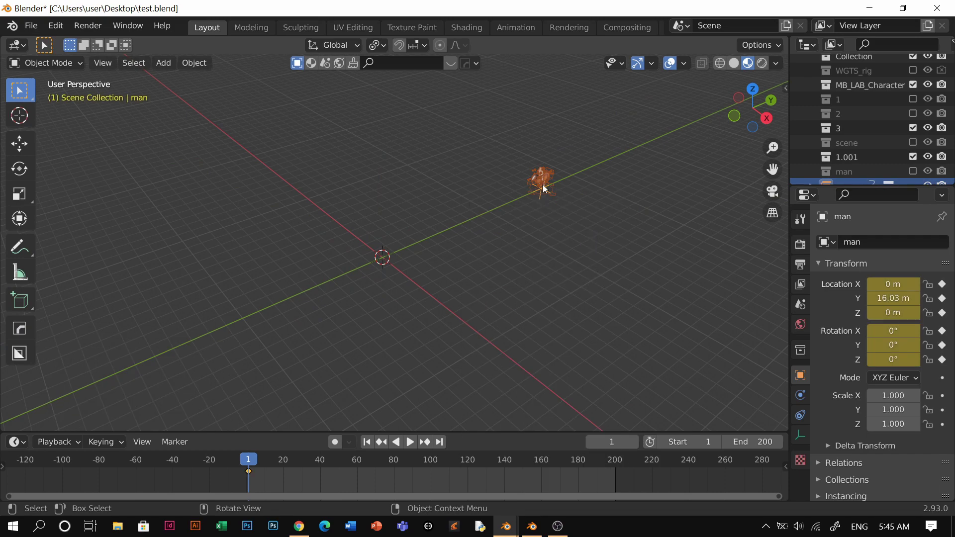
pyautogui.press('i')
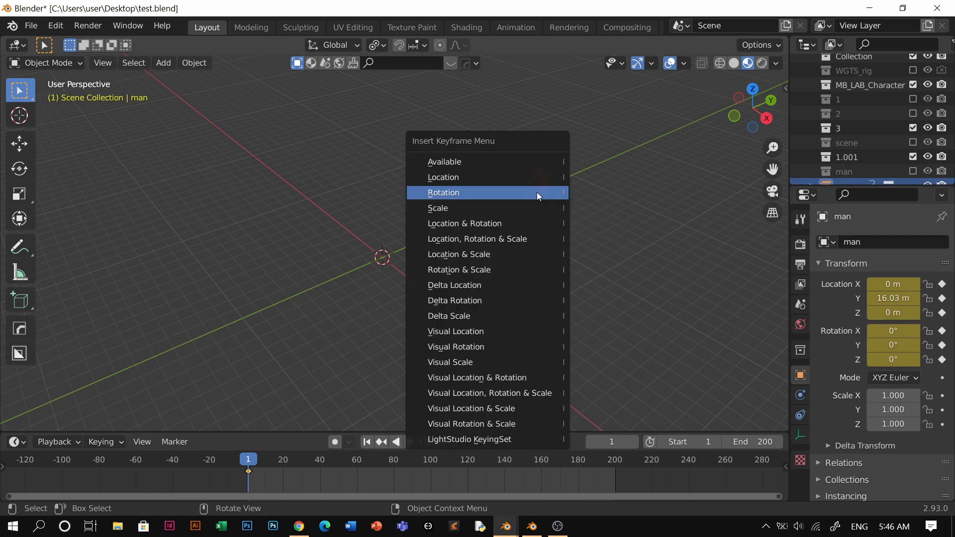
pyautogui.click(473, 177)
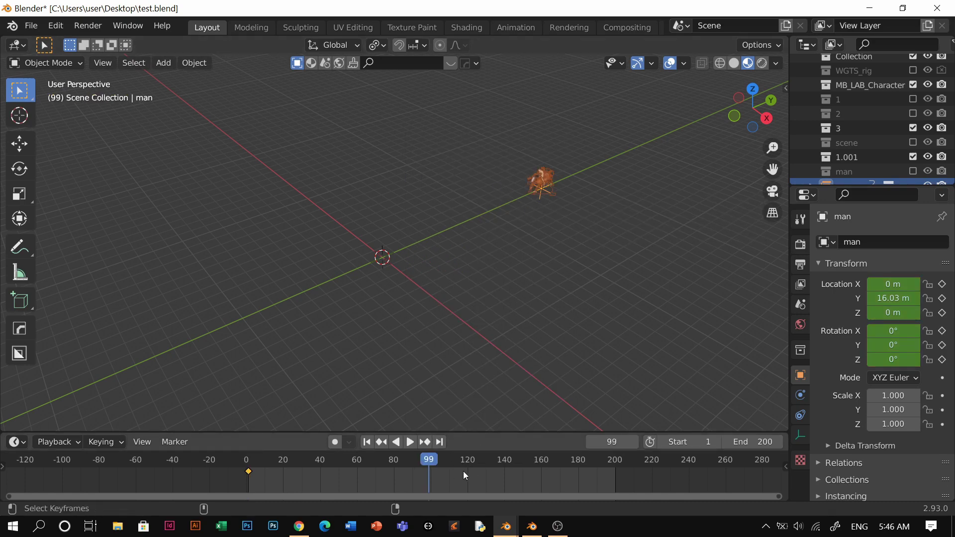
# Step: Set the end frame to 100, and at frame 100 move the instance about -24.5 m along Y with a Location & Rotation keyframe
pyautogui.press('Right')
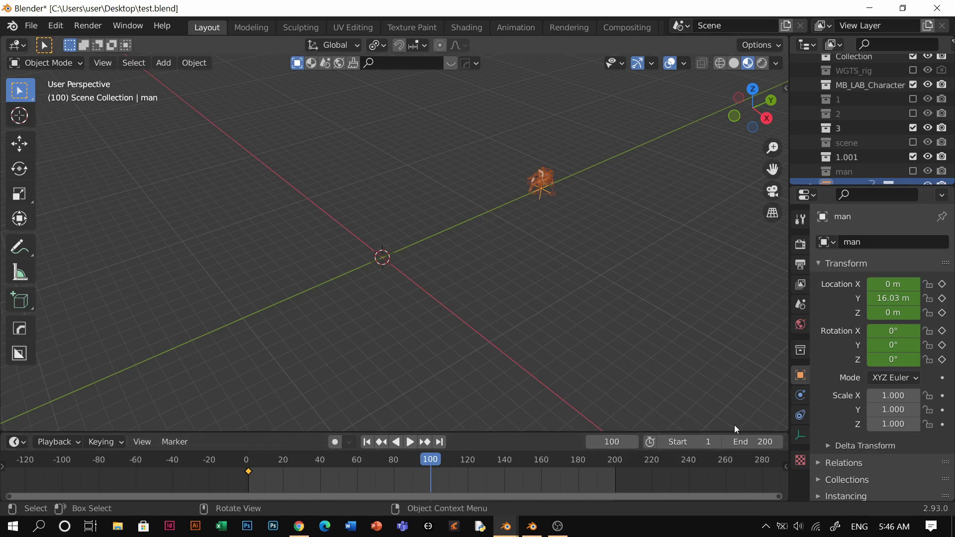
pyautogui.click(756, 441)
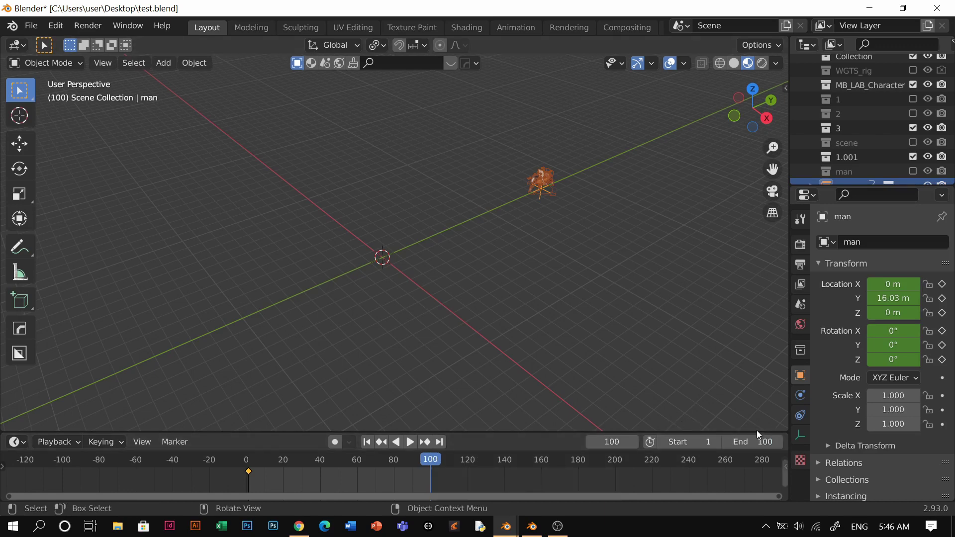
pyautogui.press('g')
pyautogui.press('y')
pyautogui.click(265, 383)
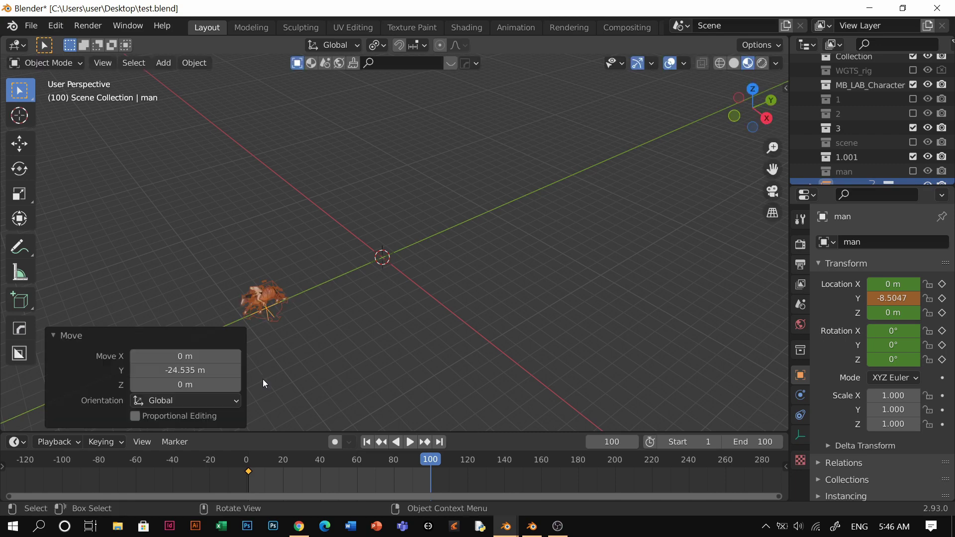
pyautogui.press('i')
pyautogui.click(490, 261)
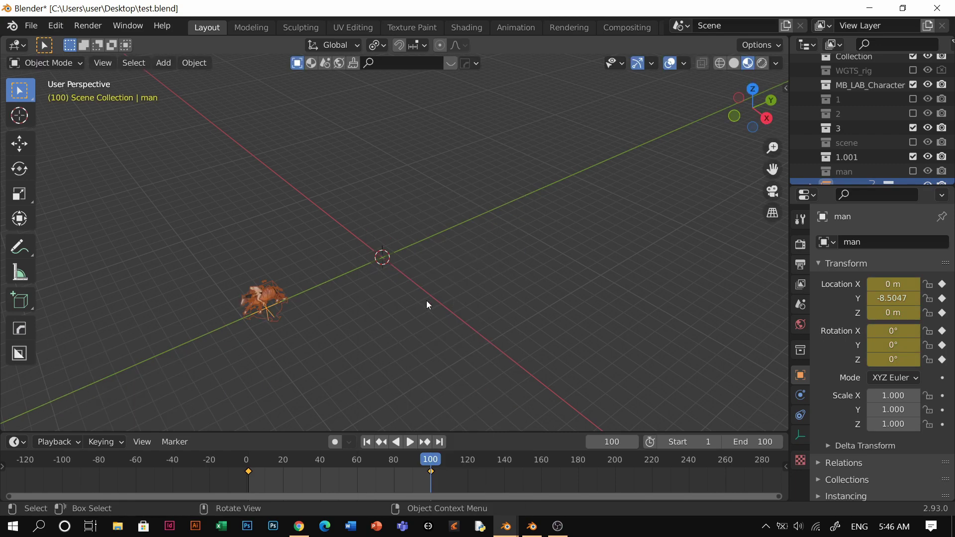
# Step: Set the instance's keyframe interpolation to Linear and play back its travel along the Y axis
pyautogui.press('space')
pyautogui.press('space')
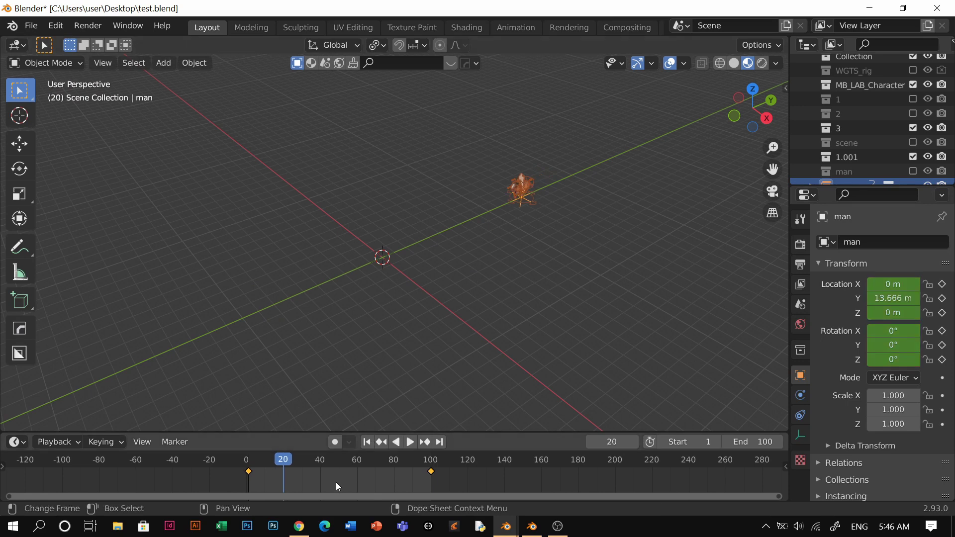
pyautogui.press('t')
pyautogui.click(286, 424)
pyautogui.press('space')
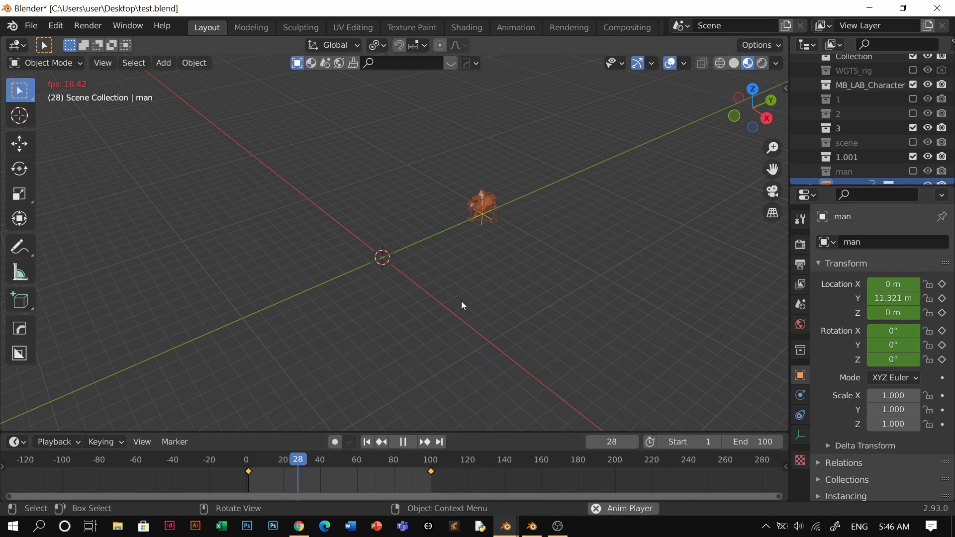
pyautogui.moveTo(460, 305); pyautogui.dragTo(470, 256, button='middle')
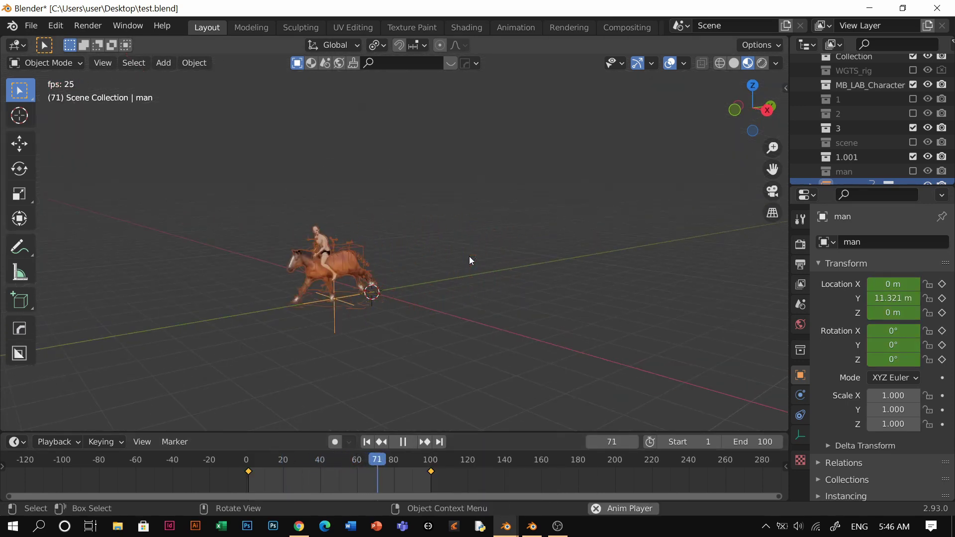
pyautogui.press('space')
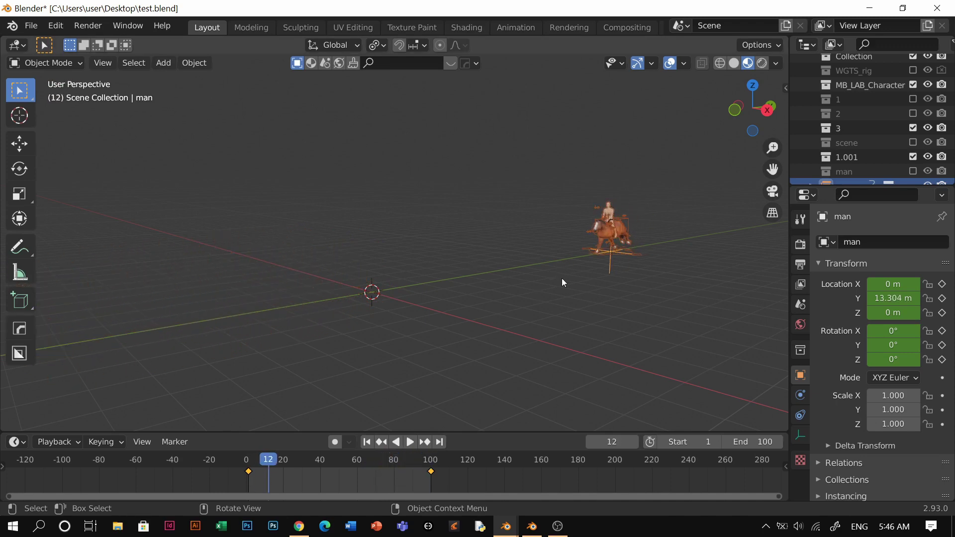
# Step: Switch the viewport shading to Solid and bring the man instance into view from above
pyautogui.moveTo(556, 300); pyautogui.dragTo(587, 262, button='middle')
pyautogui.press('z')
pyautogui.click(619, 243)
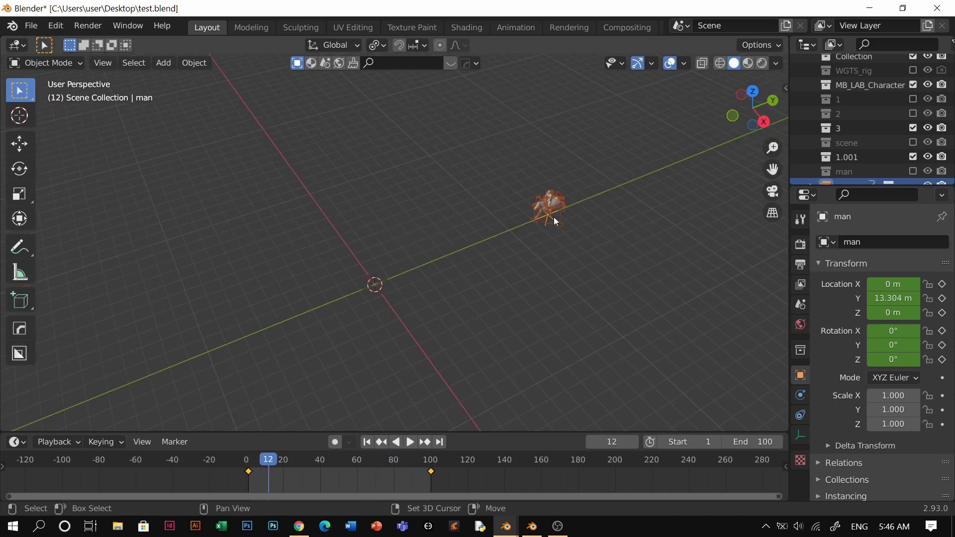
pyautogui.keyDown('shift'); pyautogui.moveTo(554, 216); pyautogui.dragTo(543, 242, button='middle'); pyautogui.keyUp('shift')
pyautogui.scroll(2, 543, 249)
pyautogui.scroll(-2, 568, 257)
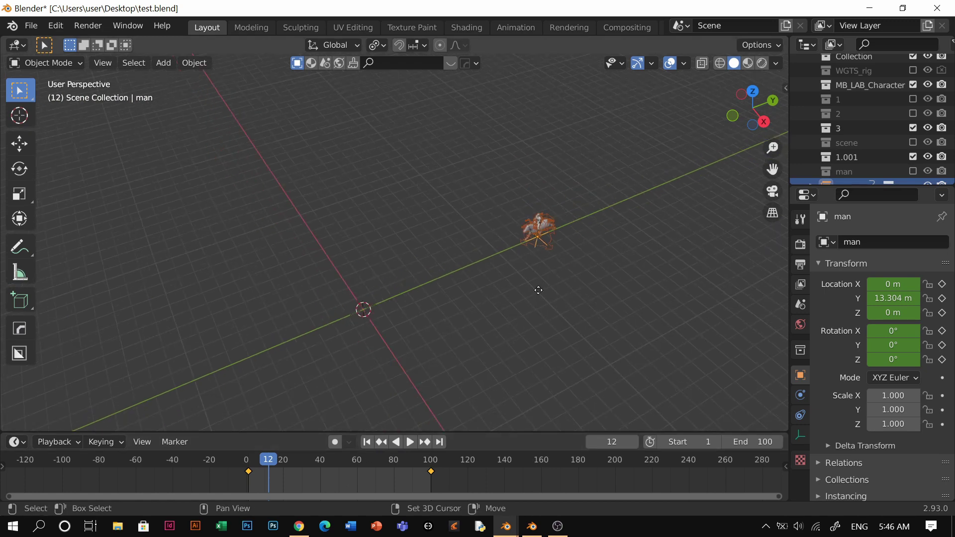
# Step: Duplicate the man instance about -2.6 m along X and delete the duplicate's keyframes
pyautogui.hotkey('shift', 'd')
pyautogui.press('x')
pyautogui.click(514, 272)
pyautogui.press('x')
pyautogui.click(343, 460)
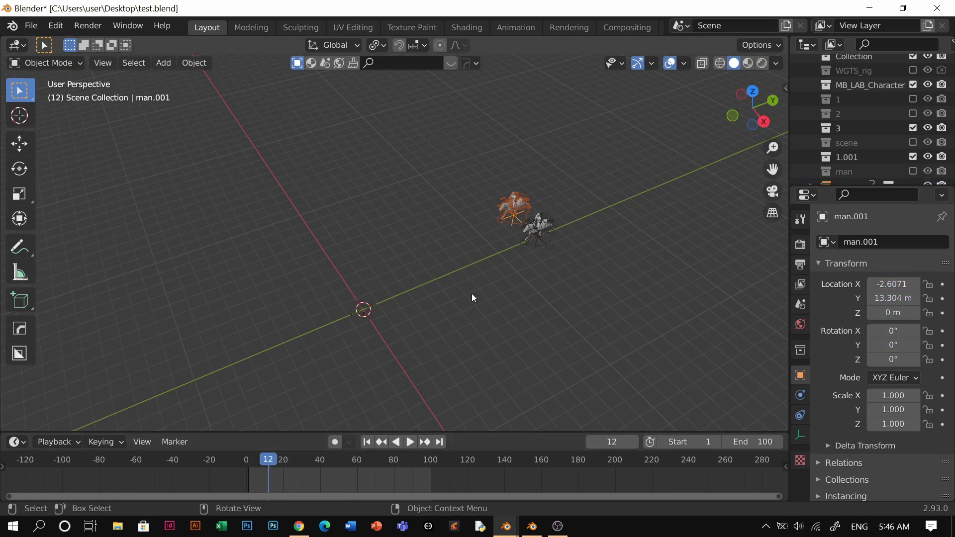
# Step: At frame 1, move the duplicate along Y to about 19.1 m, behind the original rider
pyautogui.hotkey('shift', 'Left')
pyautogui.press('g')
pyautogui.press('y')
pyautogui.click(528, 276)
# Step: From the top view, duplicate the rider instance three more times and spread the copies behind the original
pyautogui.press('KP_7')
pyautogui.keyDown('shift'); pyautogui.moveTo(557, 175); pyautogui.dragTo(512, 319, button='middle'); pyautogui.keyUp('shift')
pyautogui.hotkey('shift', 'd')
pyautogui.click(561, 299)
pyautogui.hotkey('shift', 'd')
pyautogui.click(627, 244)
pyautogui.hotkey('shift', 'd')
pyautogui.click(490, 219)
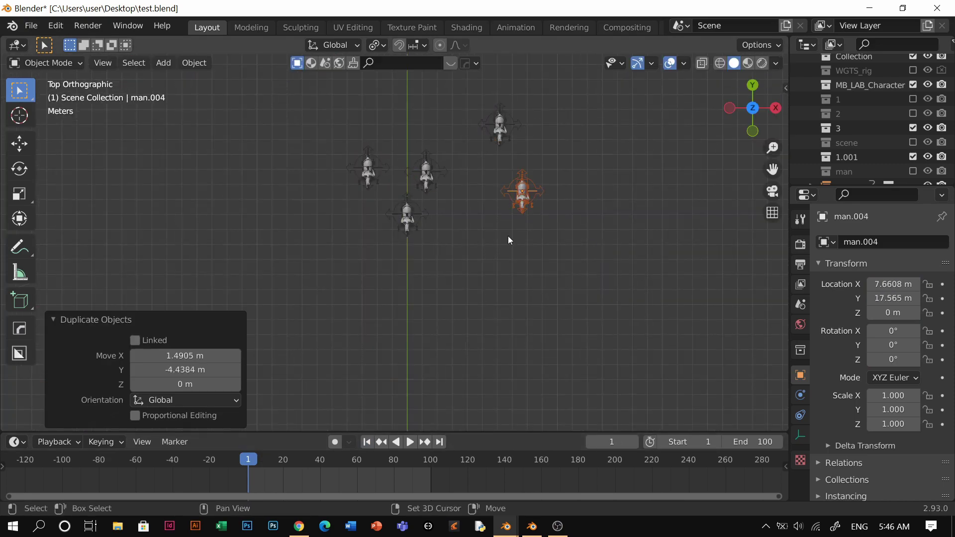
# Step: Select the four duplicated riders and duplicate them as a group farther back
pyautogui.keyDown('shift'); pyautogui.click(433, 153); pyautogui.keyUp('shift')
pyautogui.keyDown('shift'); pyautogui.click(498, 127); pyautogui.keyUp('shift')
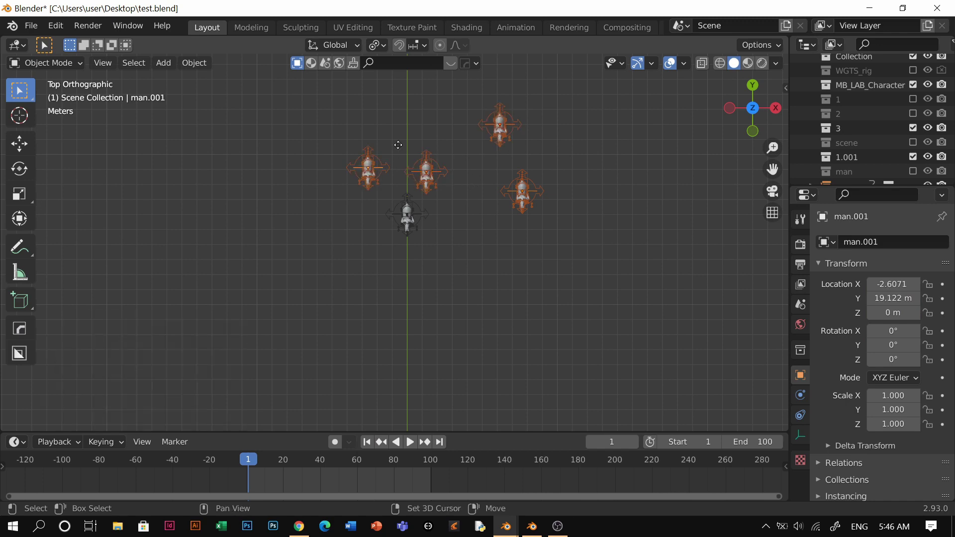
pyautogui.keyDown('shift'); pyautogui.click(376, 167); pyautogui.keyUp('shift')
pyautogui.hotkey('shift', 'd')
pyautogui.click(324, 116)
# Step: Add the first four copied riders to the selection and insert location and rotation keyframes for all eight at frame 1
pyautogui.keyDown('shift'); pyautogui.click(424, 168); pyautogui.keyUp('shift')
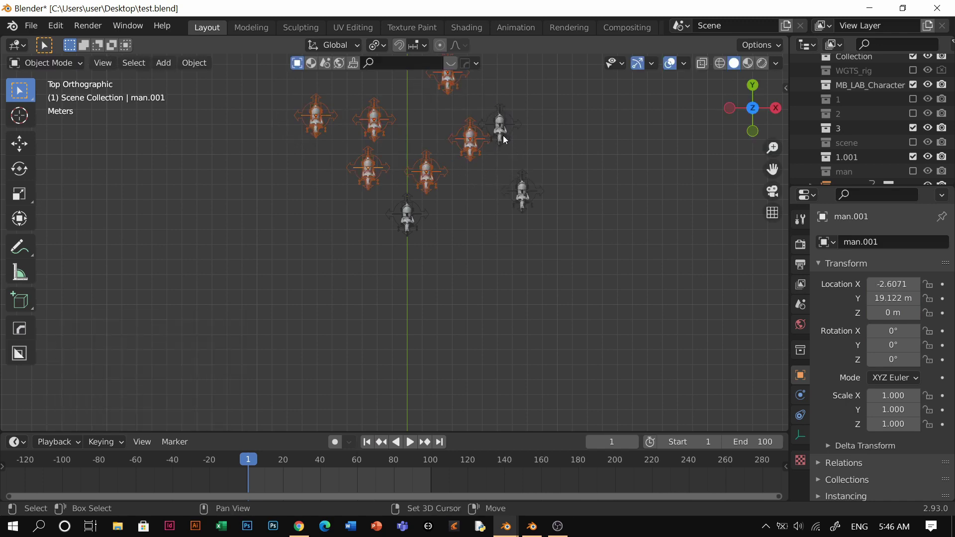
pyautogui.keyDown('shift'); pyautogui.click(512, 206); pyautogui.keyUp('shift')
pyautogui.moveTo(511, 207); pyautogui.dragTo(408, 396, button='middle')
pyautogui.press('i')
pyautogui.click(506, 330)
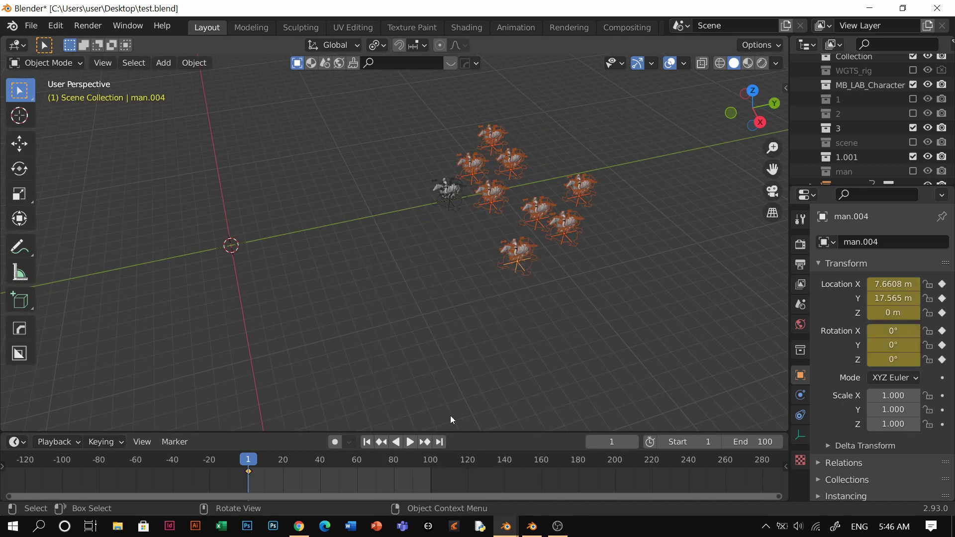
# Step: At frame 100, move the eight riders about -30.2 m along Y and insert a location keyframe
pyautogui.click(441, 443)
pyautogui.press('g')
pyautogui.press('y')
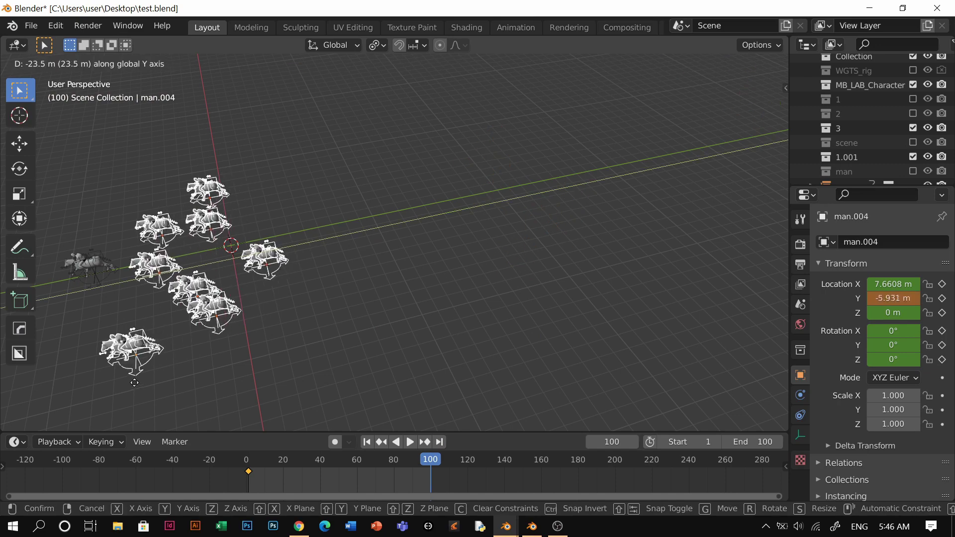
pyautogui.click(22, 400)
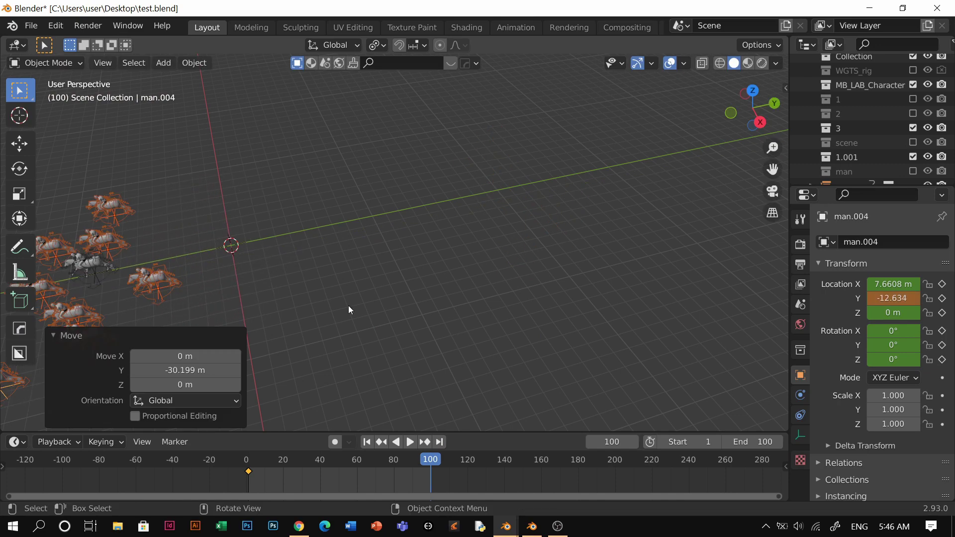
pyautogui.press('i')
pyautogui.click(426, 272)
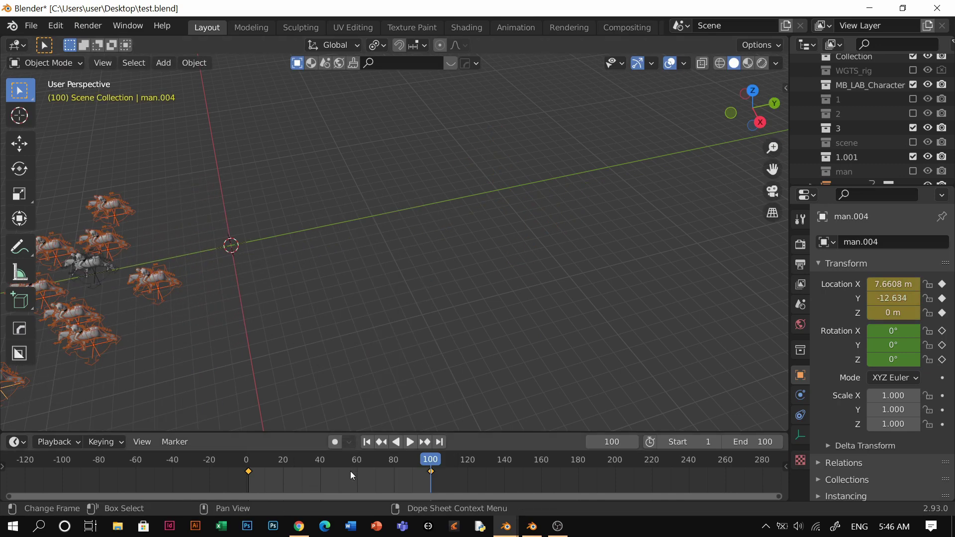
# Step: Set the interpolation mode of the riders' keyframes and return to frame 1
pyautogui.press('t')
pyautogui.click(380, 418)
pyautogui.click(366, 443)
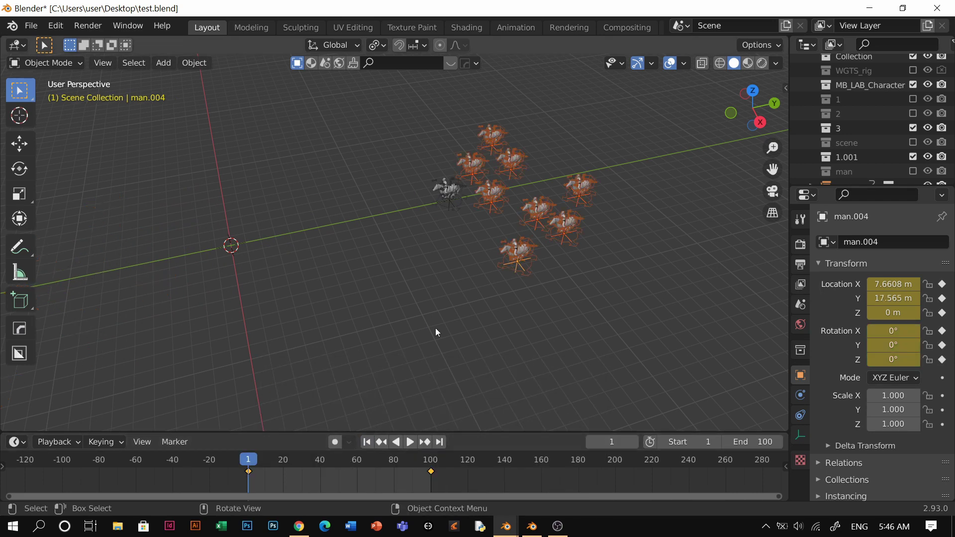
# Step: Switch the viewport to material preview and play the crowd animation from a low side view
pyautogui.moveTo(406, 277)
pyautogui.mouseDown(button='middle')
pyautogui.moveTo(479, 258)
pyautogui.moveTo(458, 242)
pyautogui.moveTo(477, 294)
pyautogui.moveTo(503, 249)
pyautogui.moveTo(491, 223)
pyautogui.mouseUp(button='middle')
pyautogui.scroll(4, 479, 257)
pyautogui.press('z')
pyautogui.press('2')
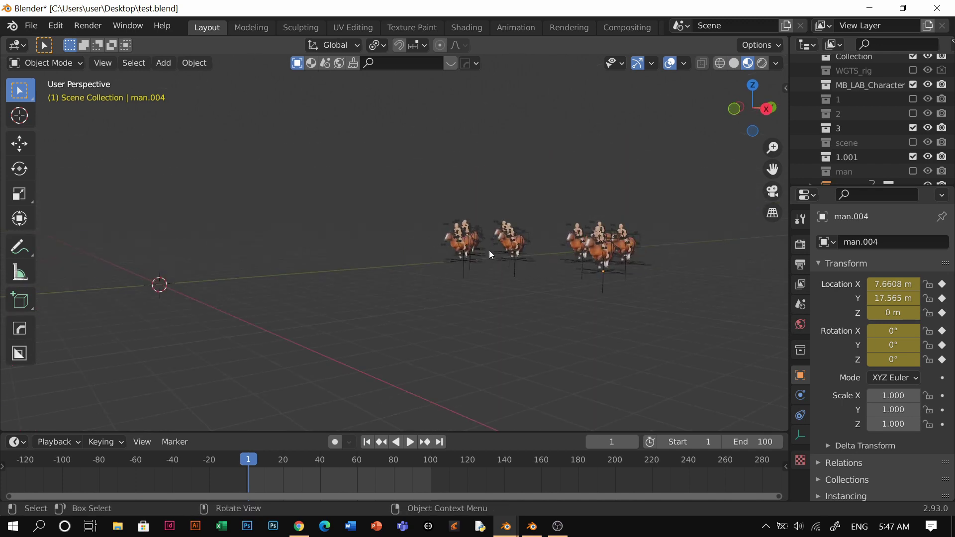
pyautogui.press('space')
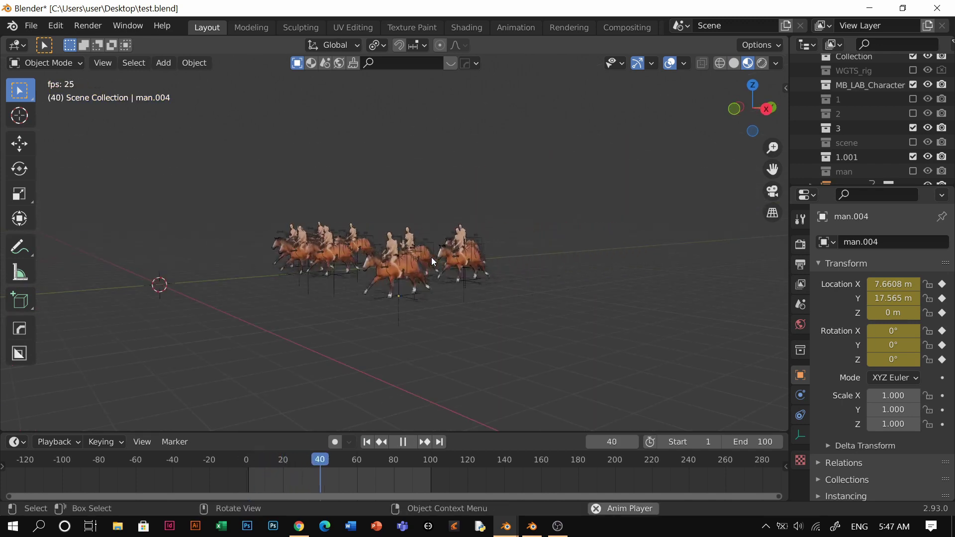
pyautogui.press('space')
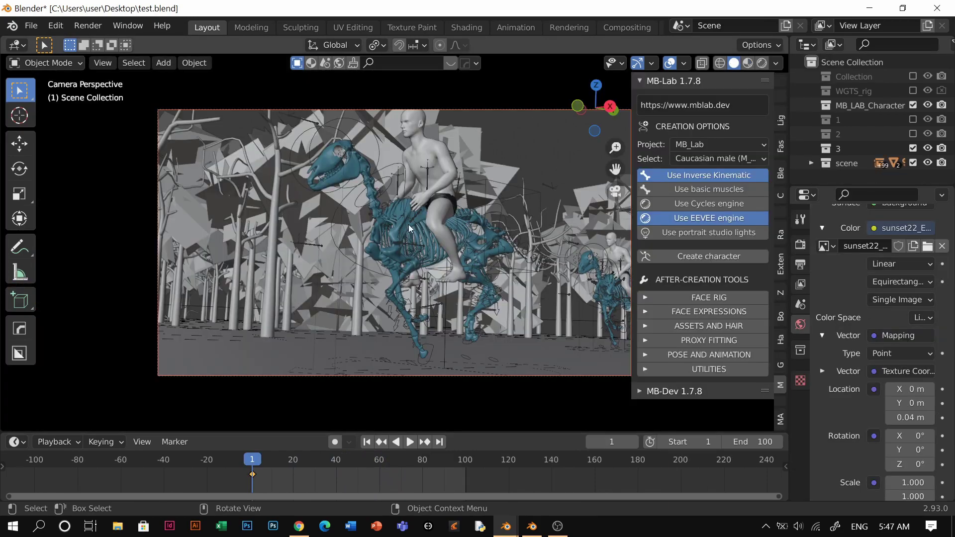
# Step: Hide the sidebar in the forest scene with the skeleton horse and keep the viewport in solid shading
pyautogui.press('n')
pyautogui.press('z')
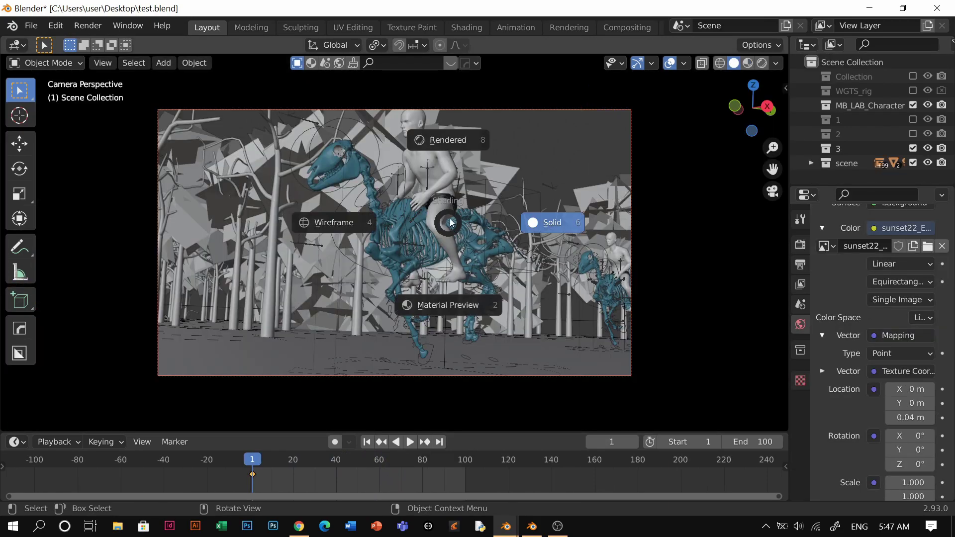
pyautogui.click(512, 260)
pyautogui.moveTo(506, 527)
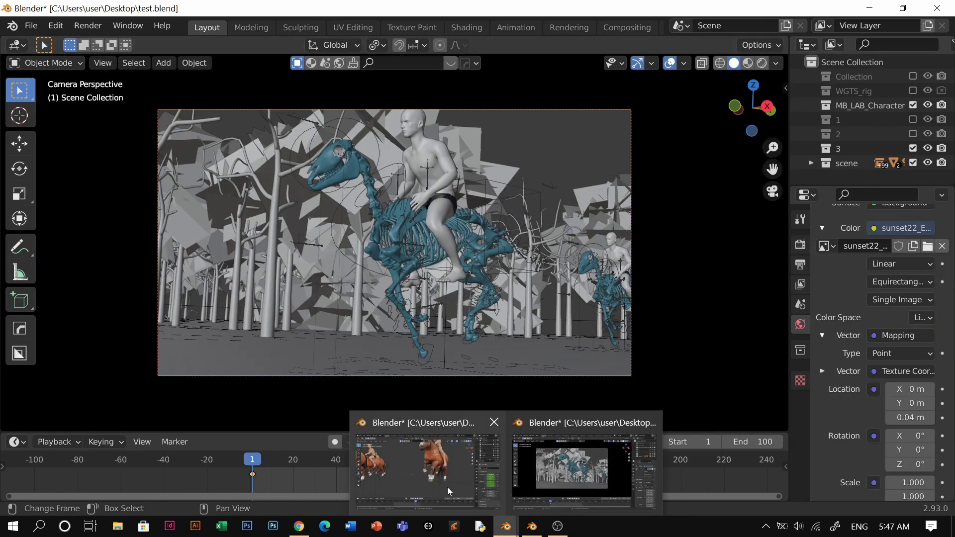
pyautogui.click(427, 462)
pyautogui.moveTo(476, 245); pyautogui.dragTo(458, 264, button='middle')
pyautogui.click(433, 234)
pyautogui.press('g')
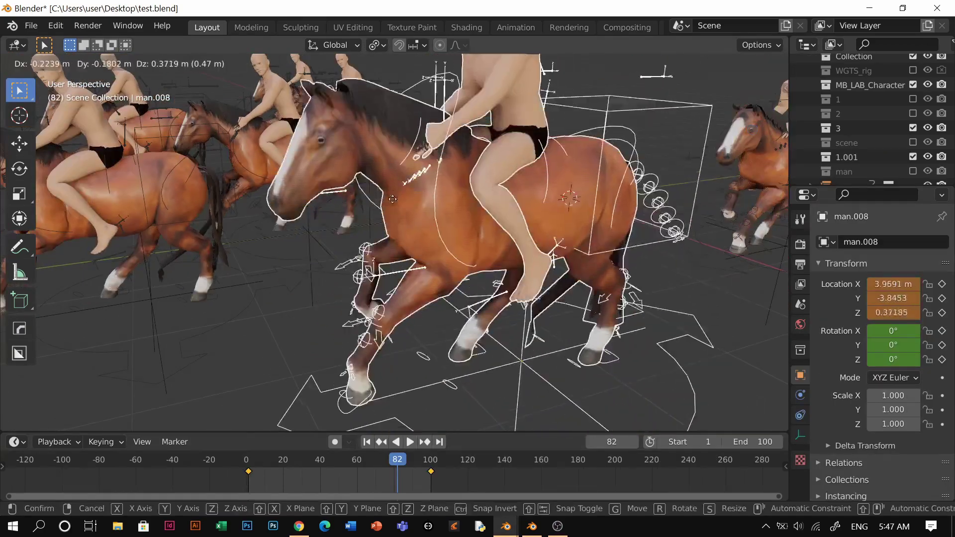
pyautogui.rightClick(424, 231)
pyautogui.press('g')
pyautogui.press('Escape')
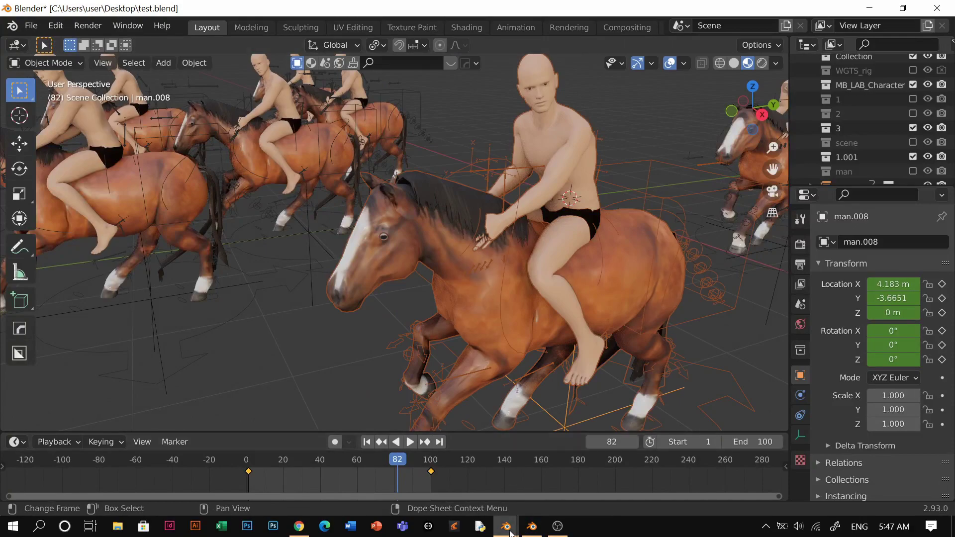
# Step: Switch to the forest scene window and inspect the skeleton horse and rider up close in solid and material preview shading
pyautogui.moveTo(507, 530)
pyautogui.click(571, 469)
pyautogui.press('z')
pyautogui.click(447, 229)
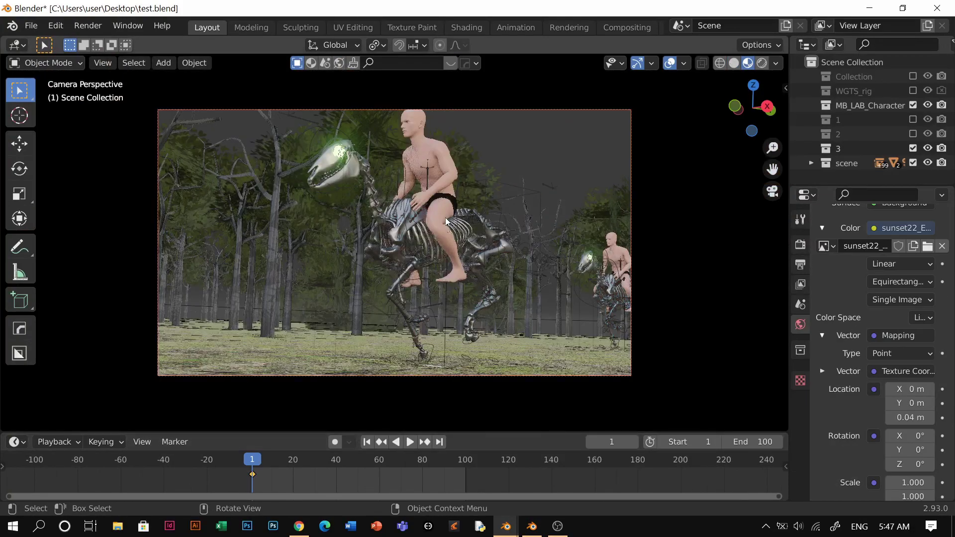
pyautogui.moveTo(447, 229)
pyautogui.mouseDown(button='middle')
pyautogui.moveTo(456, 240)
pyautogui.moveTo(422, 244)
pyautogui.mouseUp(button='middle')
pyautogui.scroll(4, 460, 245)
pyautogui.press('z')
pyautogui.click(447, 228)
pyautogui.scroll(-2, 423, 244)
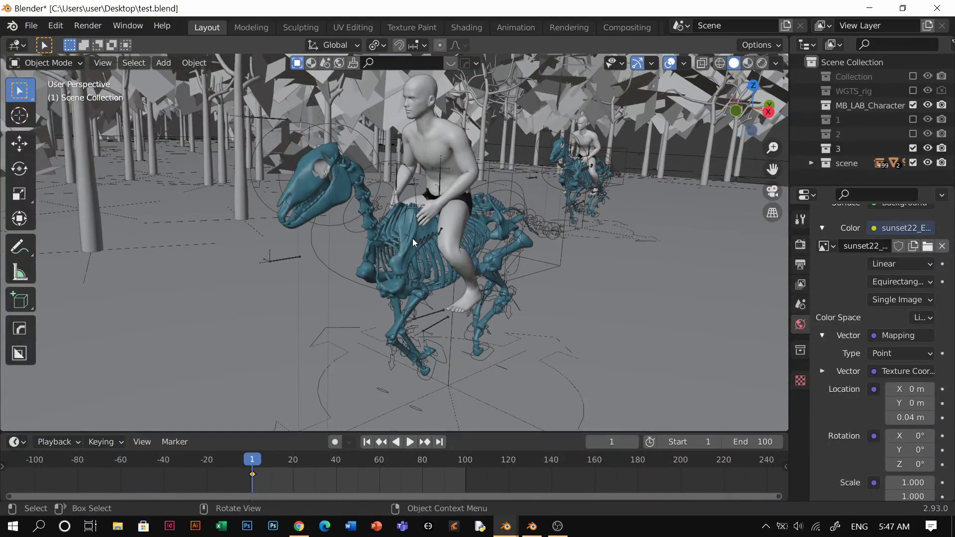
pyautogui.moveTo(414, 247)
pyautogui.mouseDown(button='middle')
pyautogui.moveTo(398, 279)
pyautogui.moveTo(417, 221)
pyautogui.moveTo(444, 239)
pyautogui.mouseUp(button='middle')
pyautogui.scroll(2, 422, 220)
pyautogui.press('z')
pyautogui.click(432, 344)
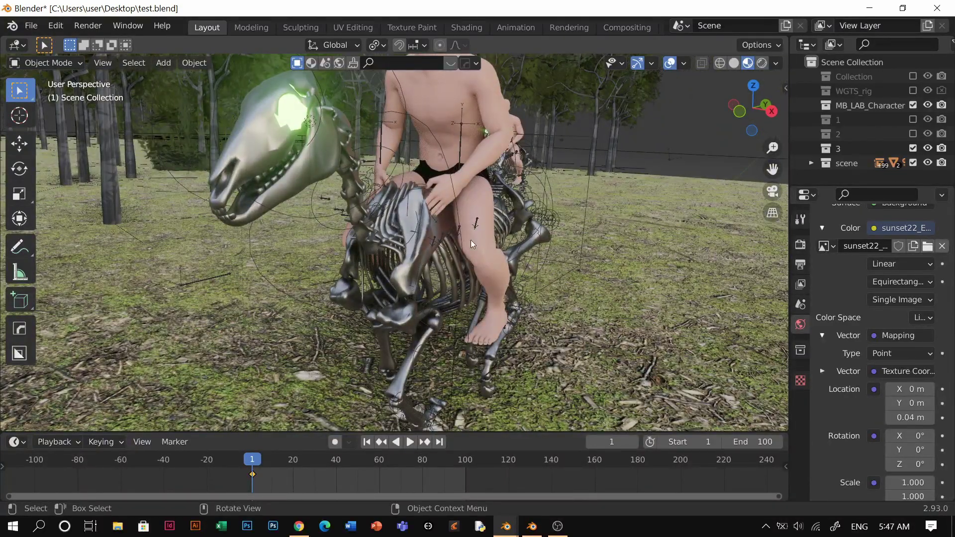
# Step: Return to the camera view in solid shading and play the skeleton horse animation
pyautogui.moveTo(490, 270); pyautogui.dragTo(471, 250, button='middle')
pyautogui.scroll(-5, 471, 250)
pyautogui.press('KP_0')
pyautogui.press('z')
pyautogui.click(597, 211)
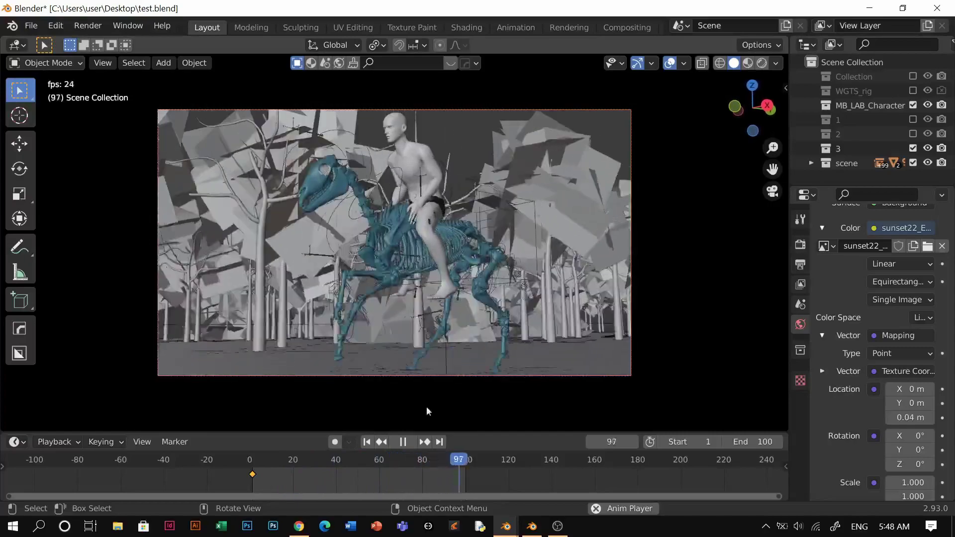
pyautogui.press('Escape')
# Step: Switch the viewport to rendered shading, hide the overlays, and play the animation to frame 66
pyautogui.press('z')
pyautogui.click(465, 271)
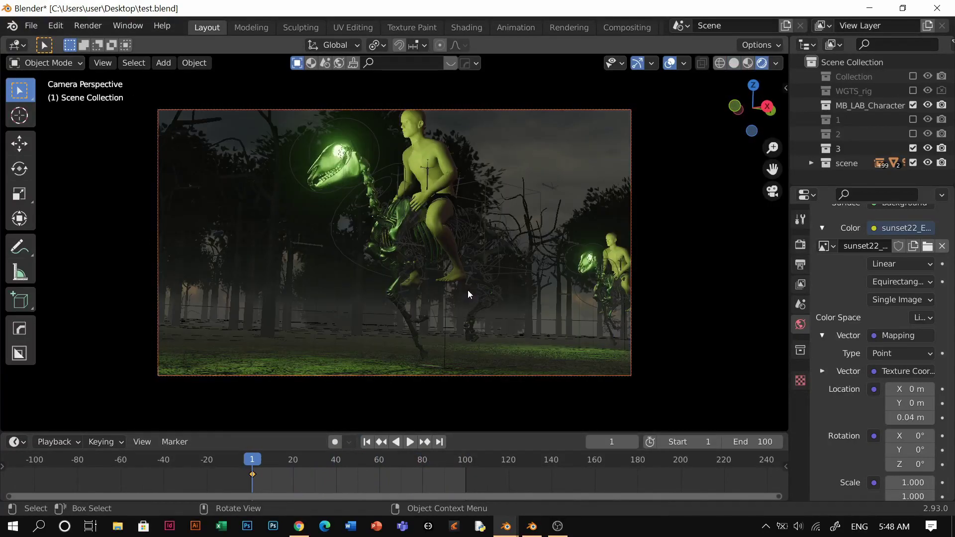
pyautogui.hotkey('shift', 'alt', 'z')
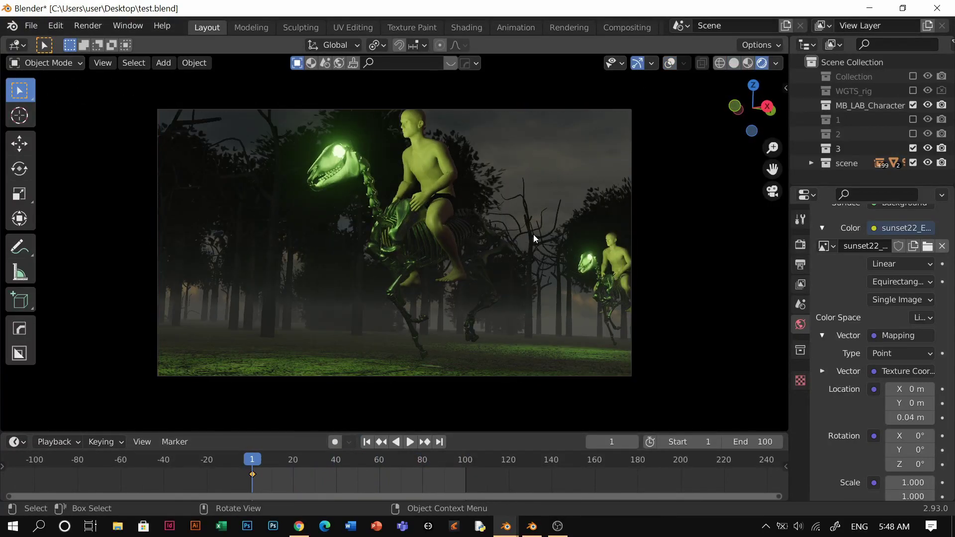
pyautogui.press('space')
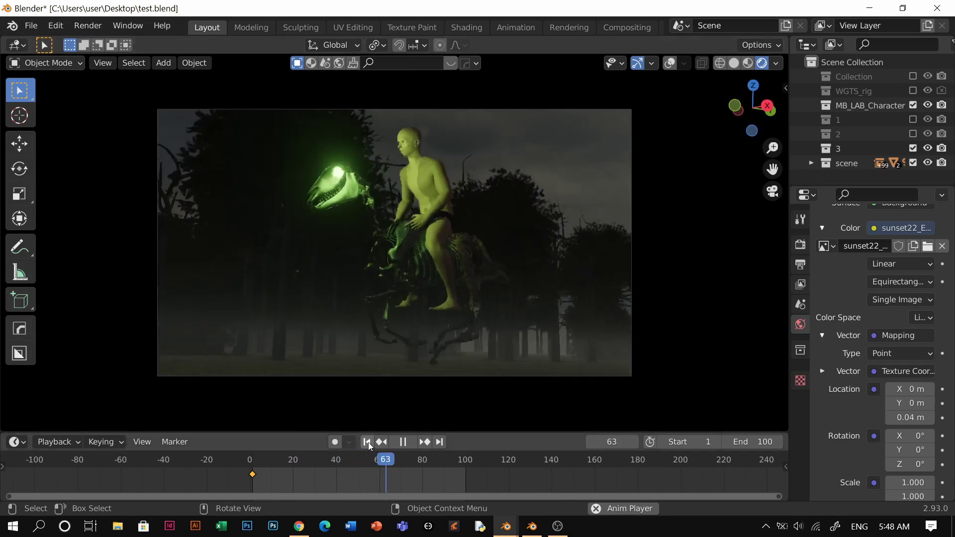
pyautogui.click(402, 441)
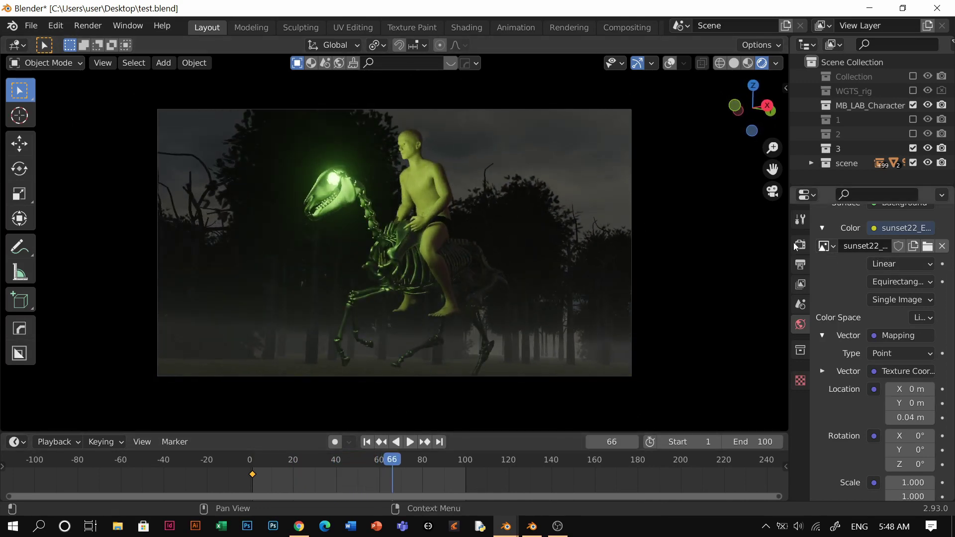
# Step: Examine the layout of the forest and skeleton riders from above in solid shading, and return to the camera view
pyautogui.click(455, 272)
pyautogui.moveTo(443, 252); pyautogui.dragTo(424, 351, button='middle')
pyautogui.click(734, 63)
pyautogui.scroll(-3, 436, 229)
pyautogui.moveTo(437, 229); pyautogui.dragTo(431, 187, button='middle')
pyautogui.scroll(-10, 431, 190)
pyautogui.press('g')
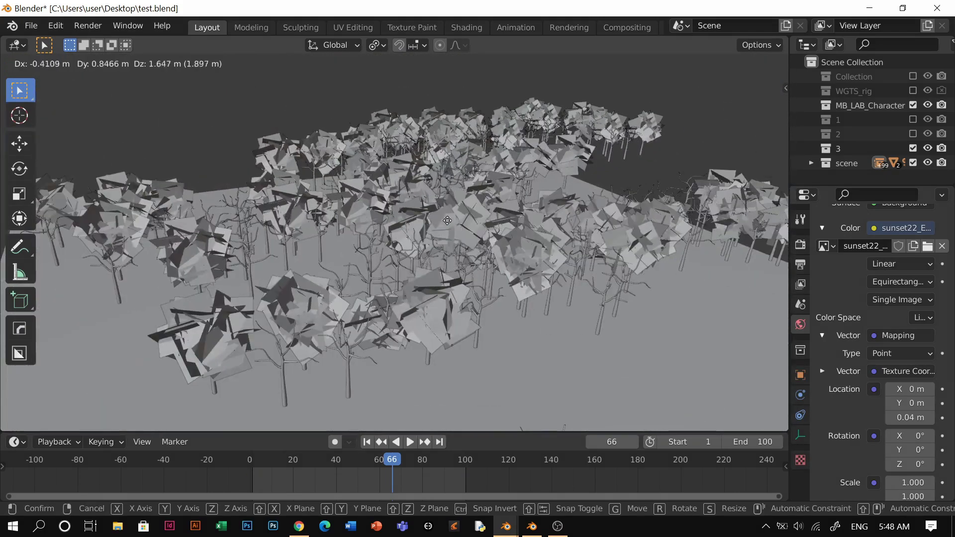
pyautogui.rightClick(423, 187)
pyautogui.click(628, 336)
pyautogui.scroll(-4, 597, 324)
pyautogui.moveTo(463, 312); pyautogui.dragTo(455, 330, button='middle')
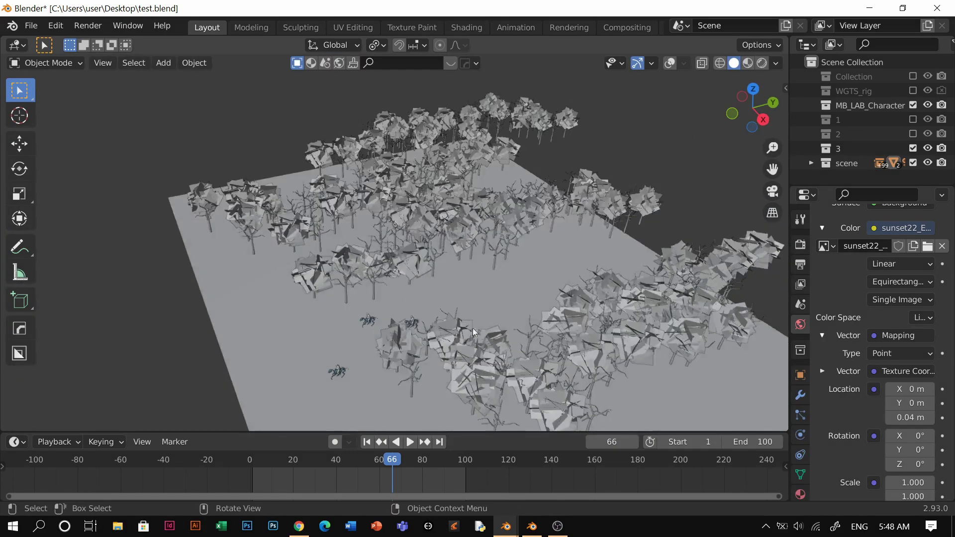
pyautogui.click(363, 318)
pyautogui.press('g')
pyautogui.click(443, 304)
pyautogui.moveTo(514, 303); pyautogui.dragTo(527, 296, button='middle')
pyautogui.press('KP_0')
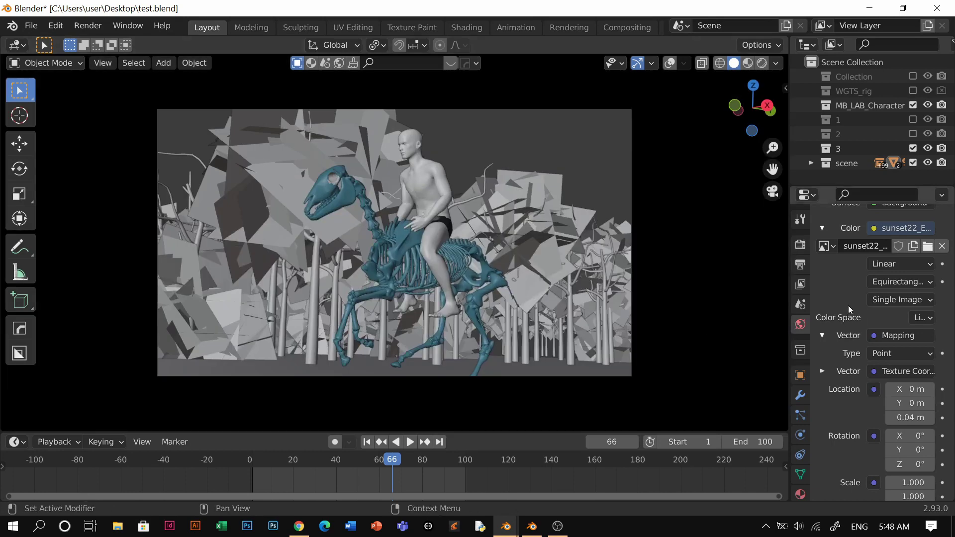
# Step: Check the Eevee render sampling settings, render frame 66, and examine the rendered skeleton horse and rider up close
pyautogui.click(801, 244)
pyautogui.scroll(5, 908, 314)
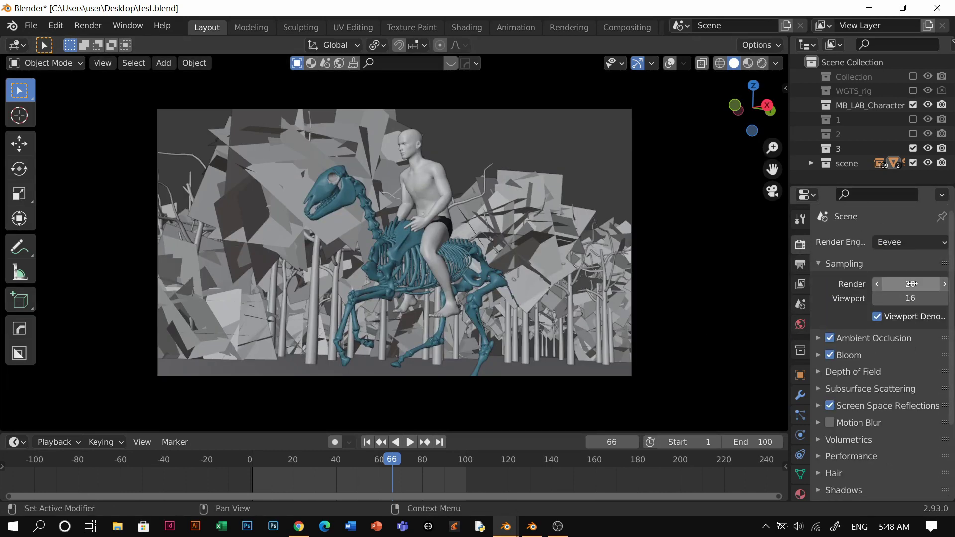
pyautogui.press('F12')
pyautogui.hotkey('alt', 'Tab')
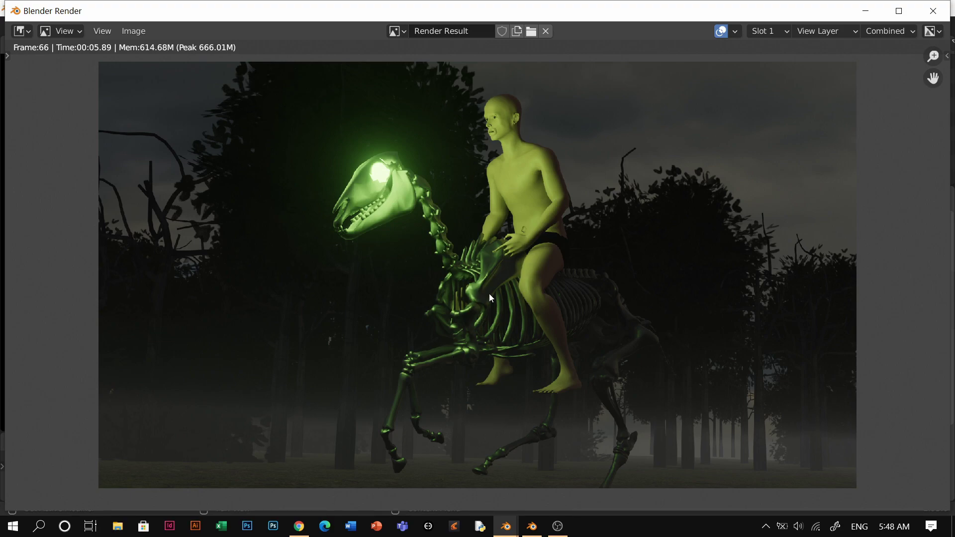
pyautogui.scroll(2, 578, 160)
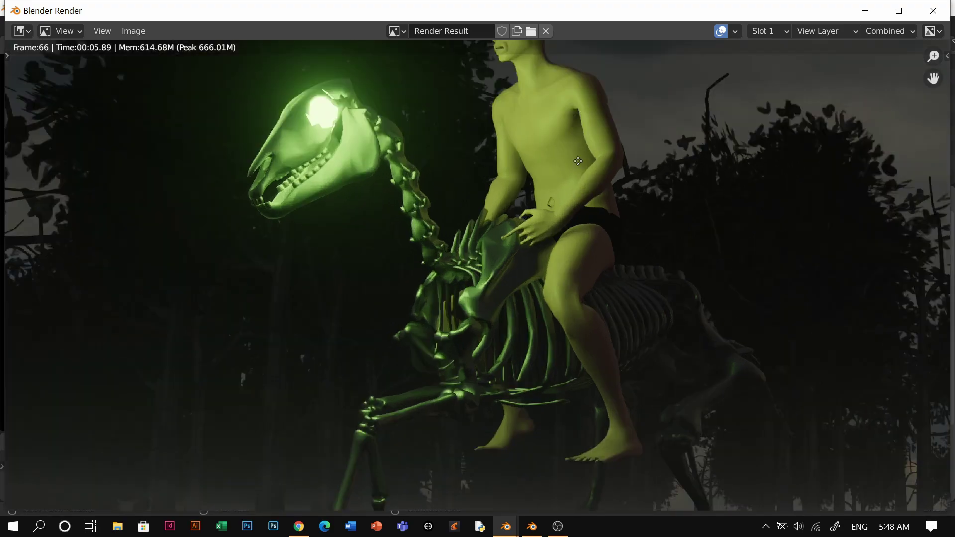